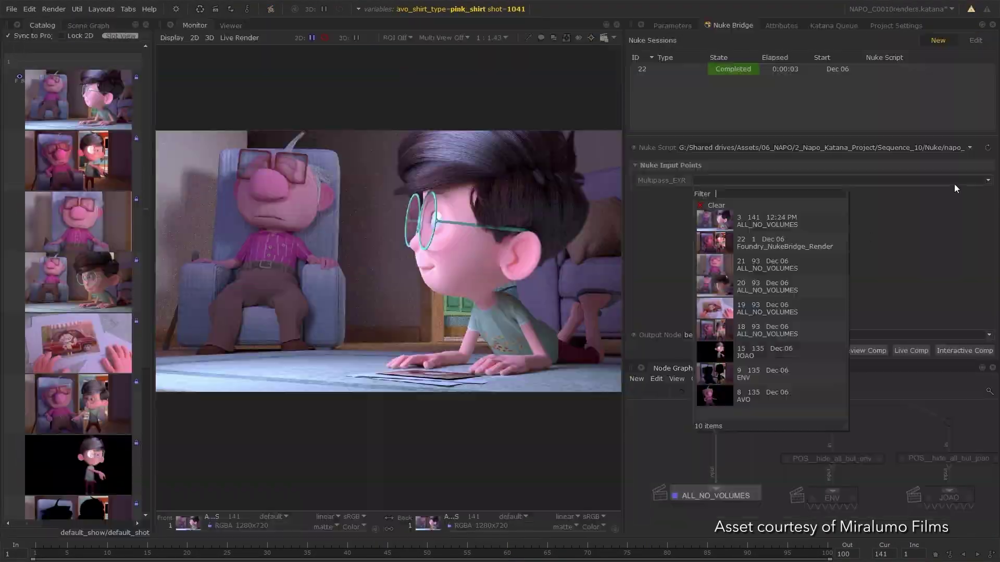
Run Nuke preview comps from Multipass_EXR and contact_sheet, wiping the first against the render
left_click(766, 220)
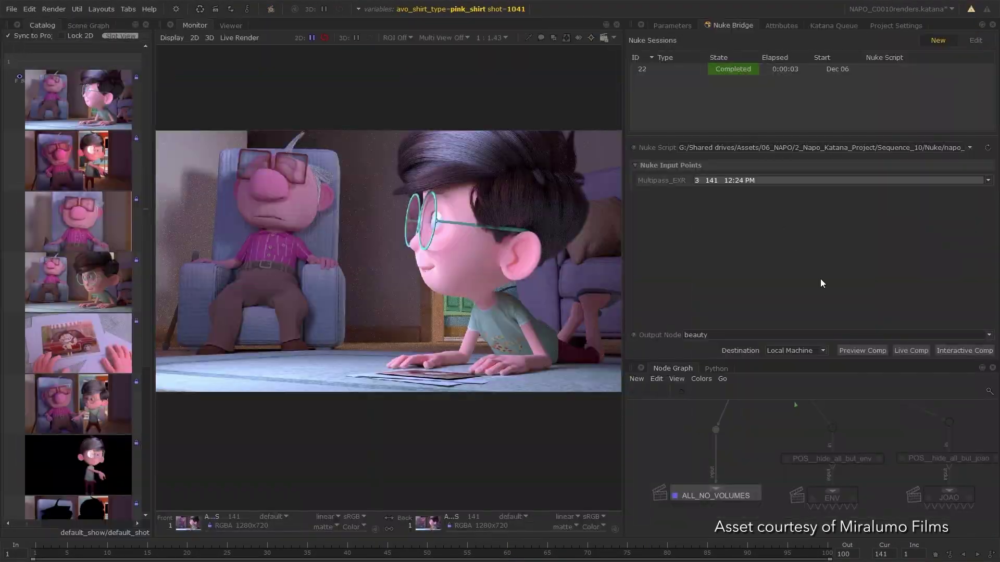
left_click(862, 351)
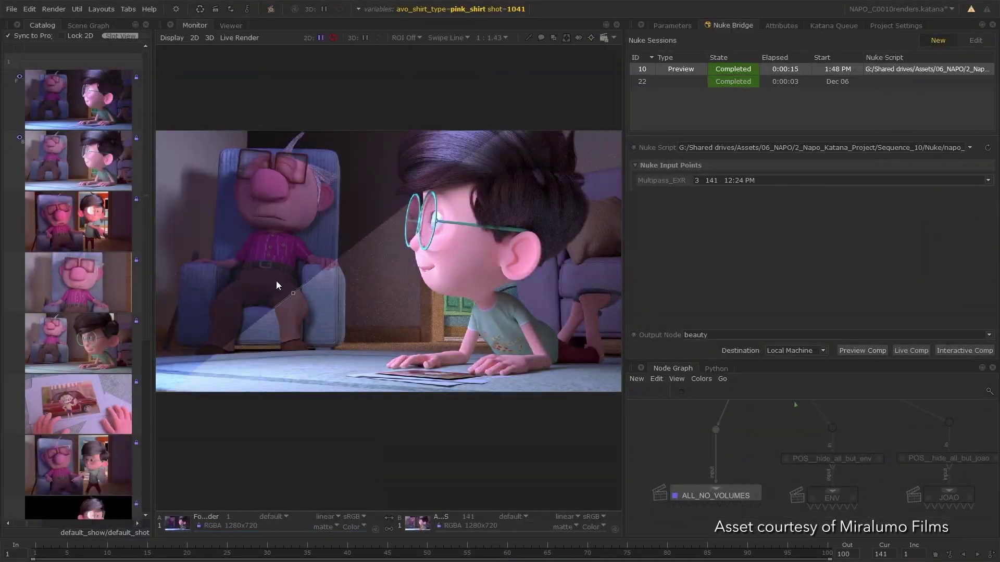
left_click_drag(277, 285, 381, 299)
left_click(708, 334)
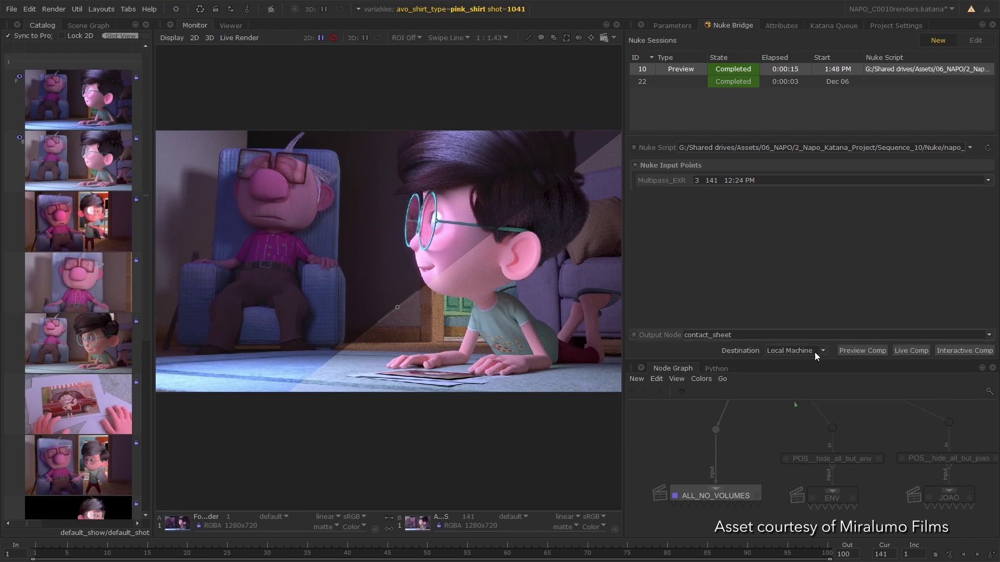
left_click(857, 351)
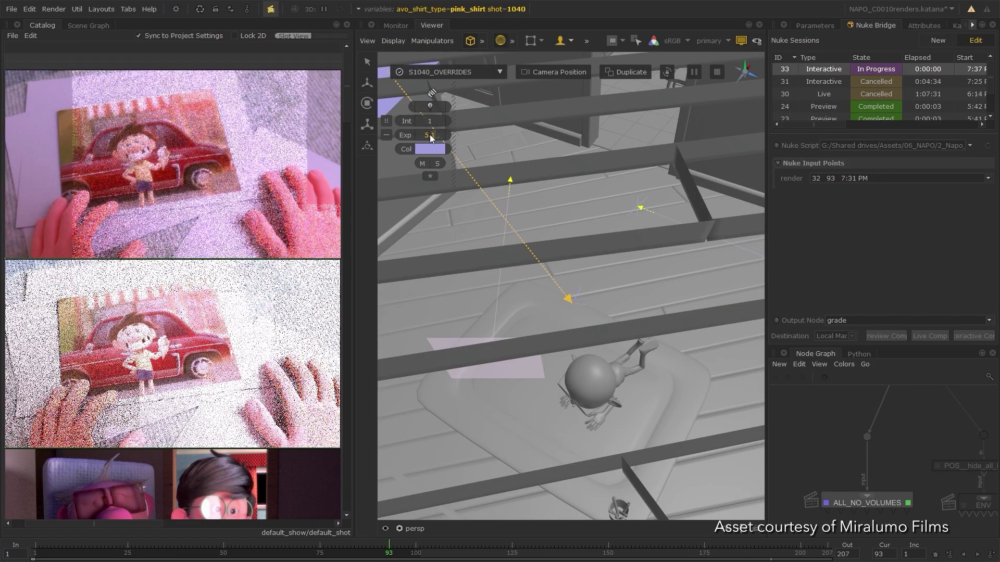
Lower the light's exposure to 3, open its colour picker, and orbit closer to the character
left_click_drag(430, 134, 422, 139)
left_click(430, 149)
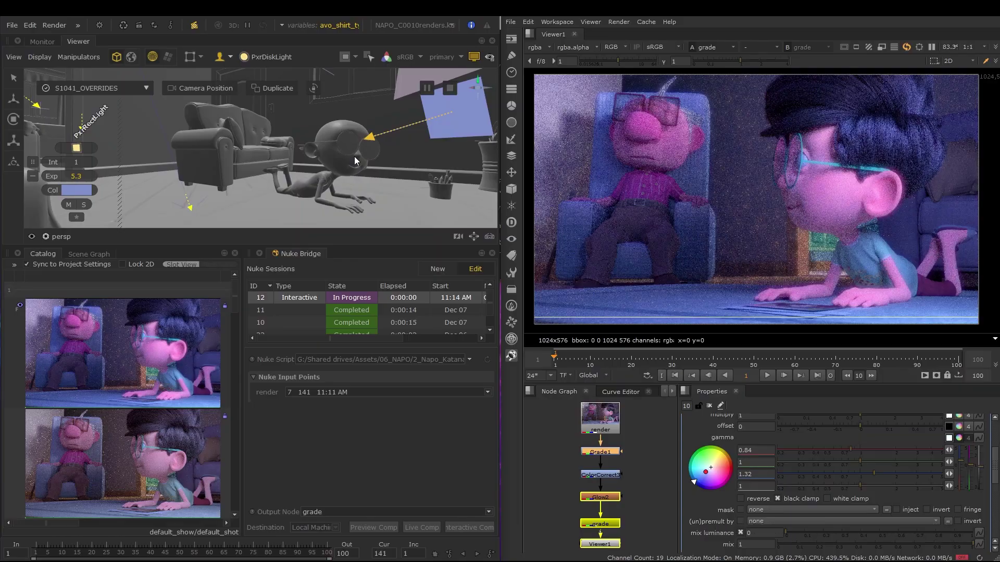
mouse_move(354, 157)
left_mouse_down("alt")
mouse_move(366, 154)
mouse_move(339, 164)
mouse_move(423, 167)
mouse_move(365, 169)
left_mouse_up("alt")
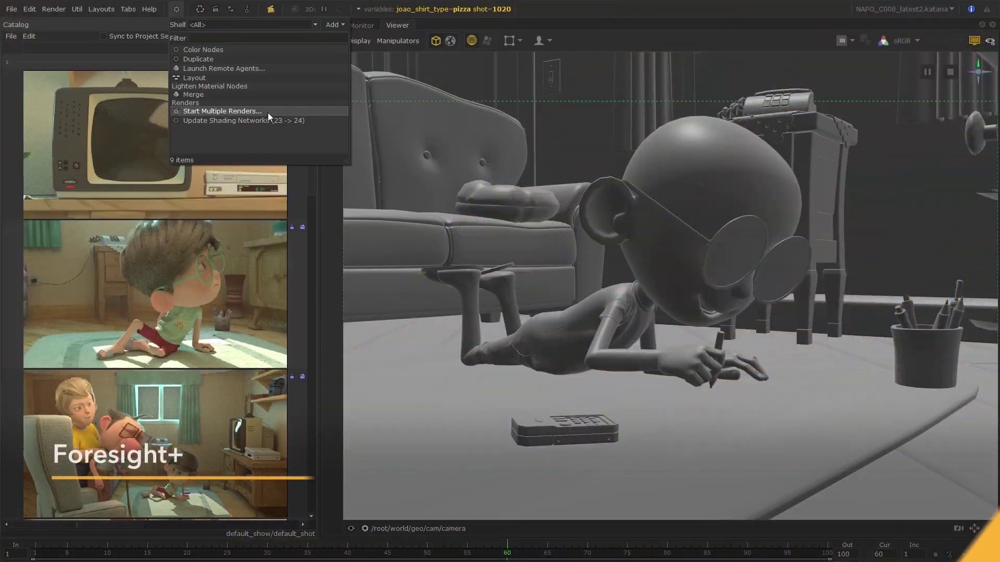
Start multiple live renders to Katana Queue, excluding VOLUMETRICS and not varying joao_shirt_type
left_click(267, 112)
left_click(280, 193)
left_click(353, 157)
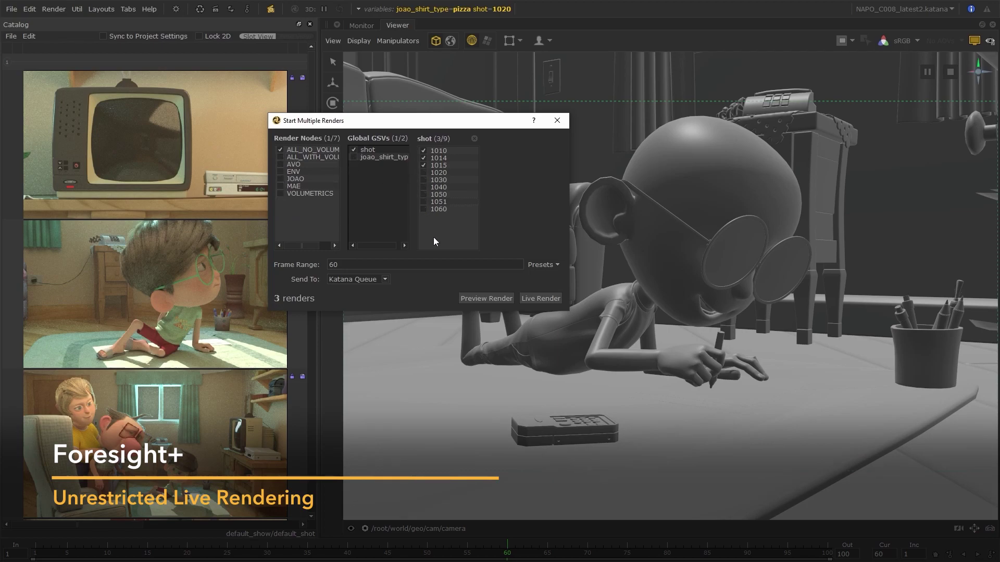
left_click(384, 279)
left_click(385, 286)
left_click(559, 301)
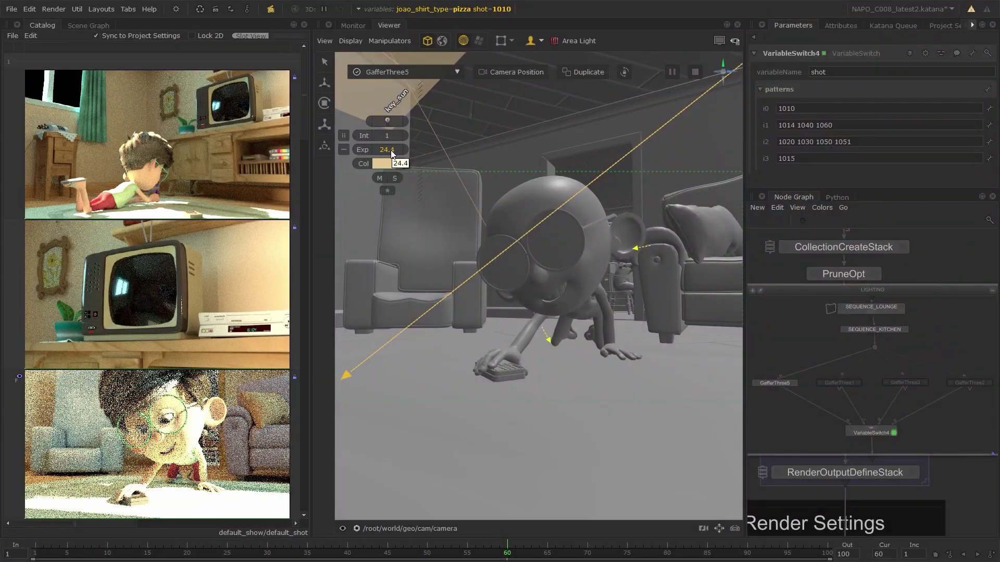
Set key_sun exposure to 24.2, switch to shot 1014, then raise it to 25.7
left_click_drag(391, 151, 395, 149)
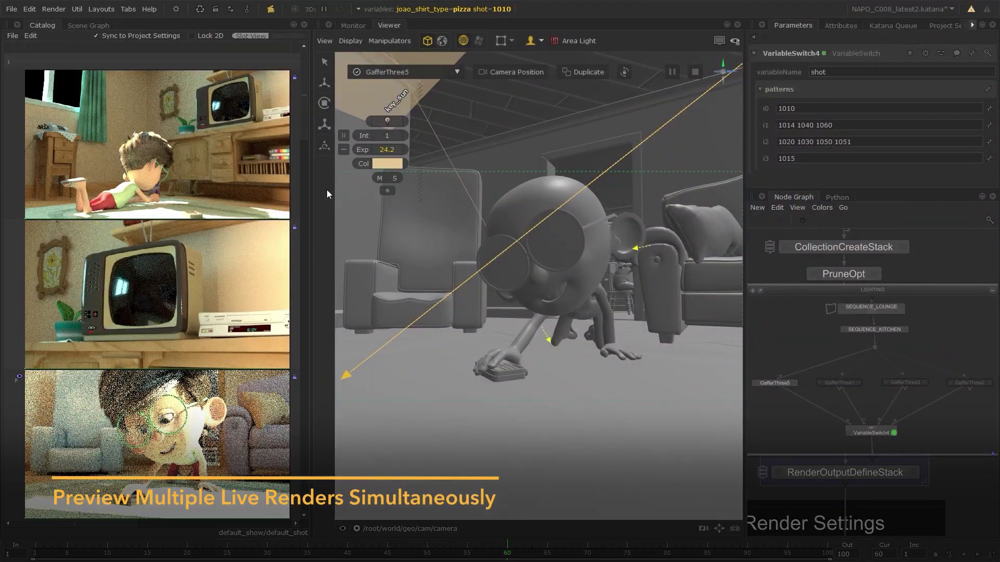
left_click(191, 232)
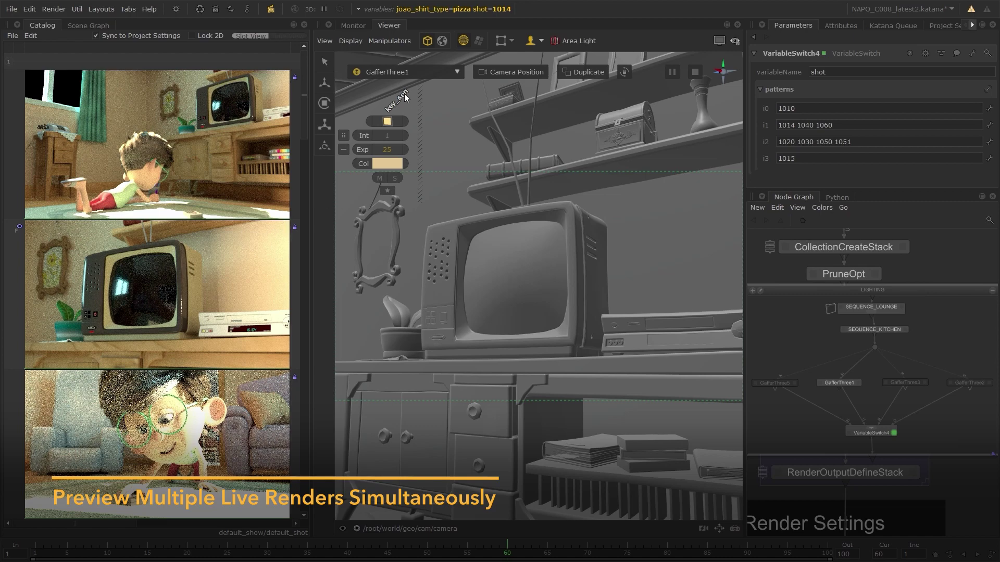
left_click_drag(401, 150, 400, 151)
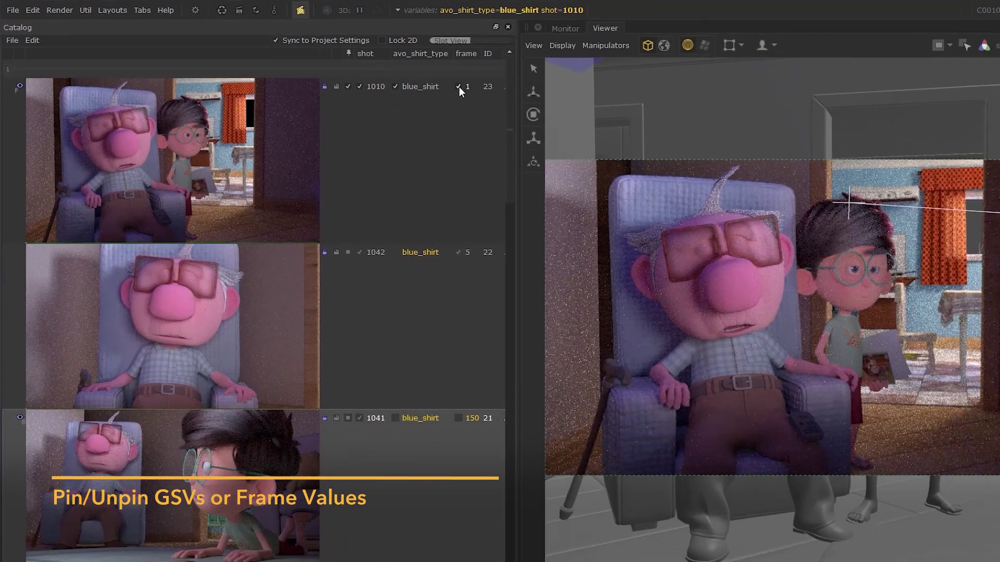
Unpin shot 1010's frame value, widen the viewer, and set avo_shirt_type to pink_shirt
left_click(619, 117)
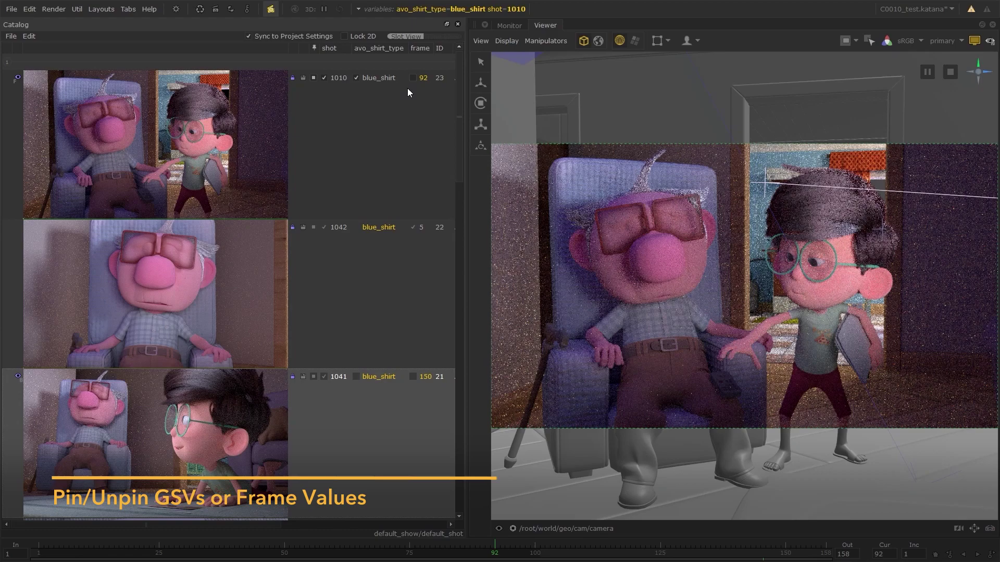
left_click_drag(466, 111, 331, 111)
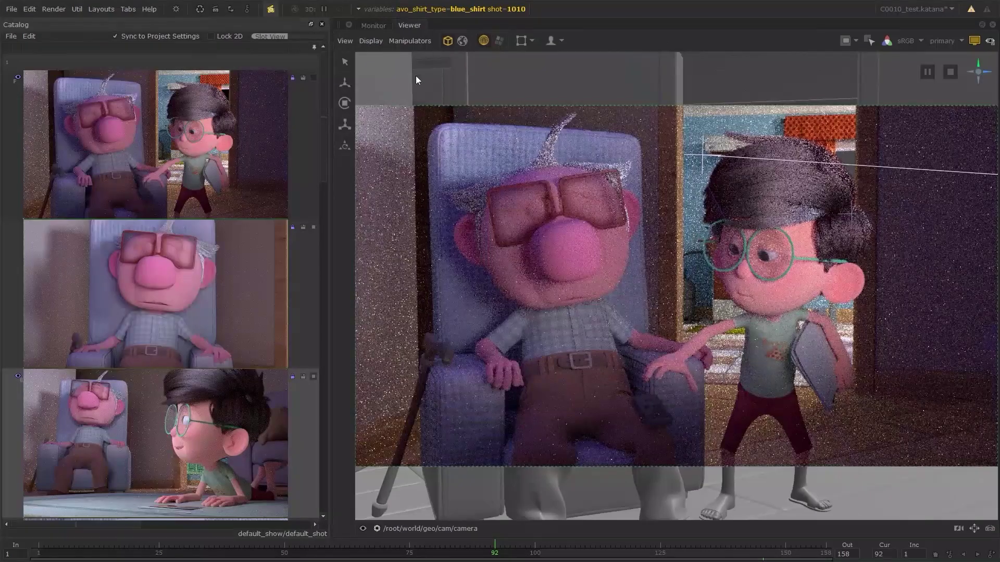
left_click(358, 9)
left_click(498, 45)
left_click(493, 63)
Switch the shot to 1040, then 1015, and render the unpinned 1030 entry at frame 30
left_click(492, 61)
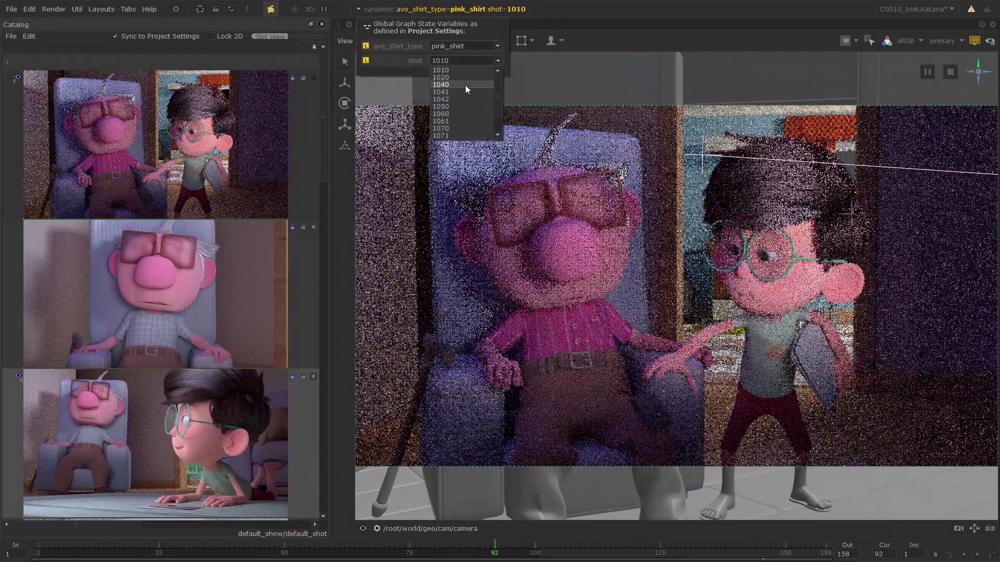
left_click(465, 84)
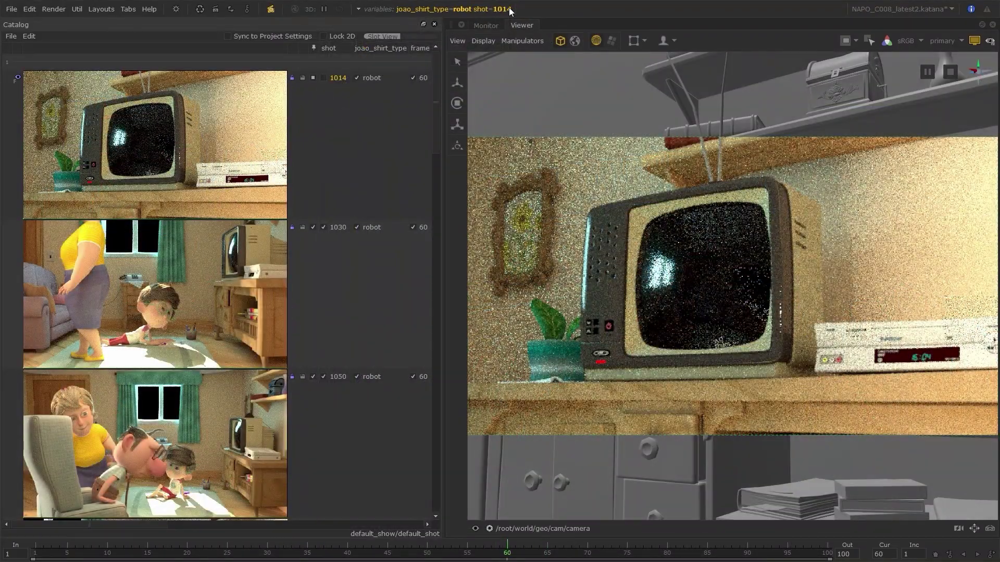
left_click(509, 7)
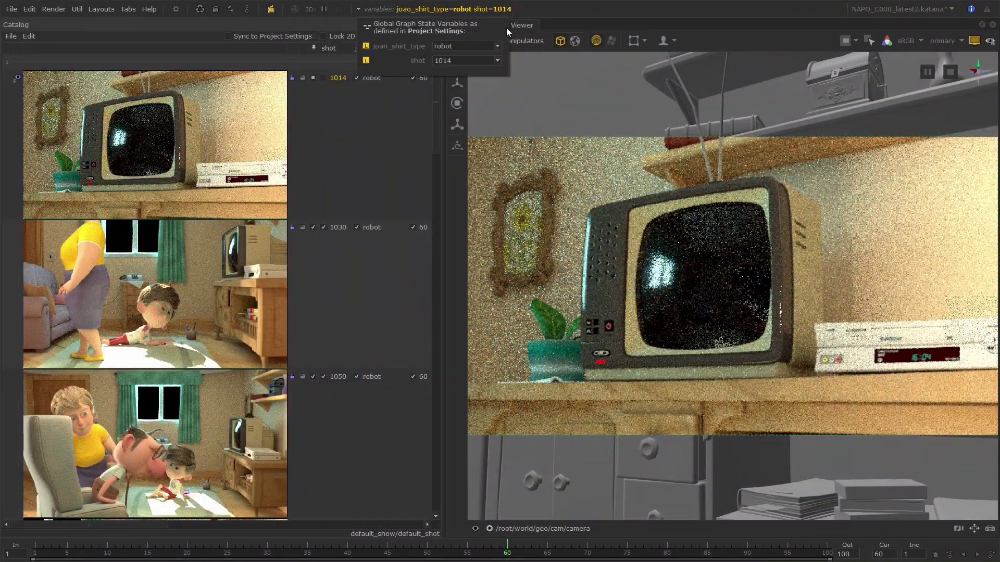
left_click(498, 60)
left_click(491, 85)
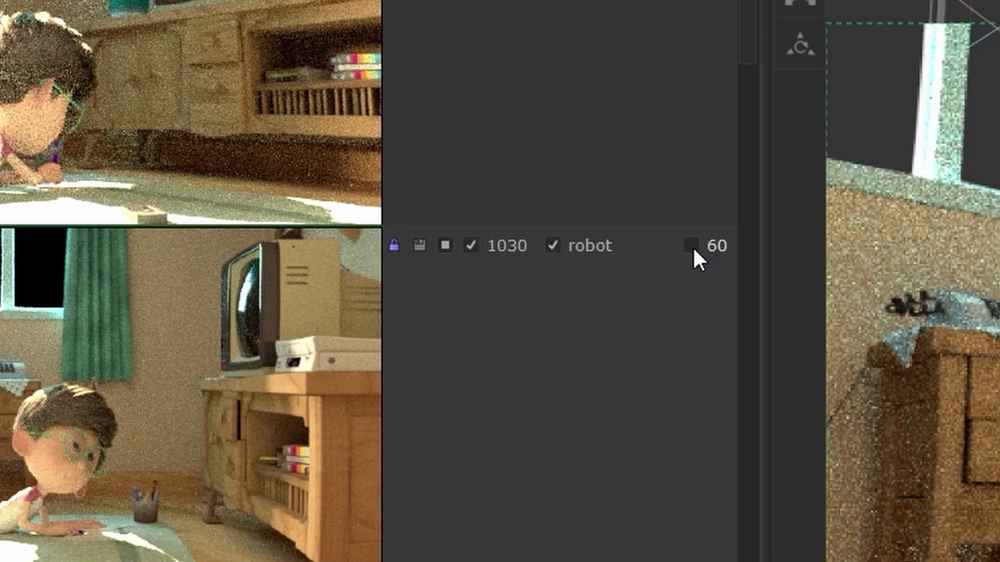
left_click(692, 246)
left_click(268, 552)
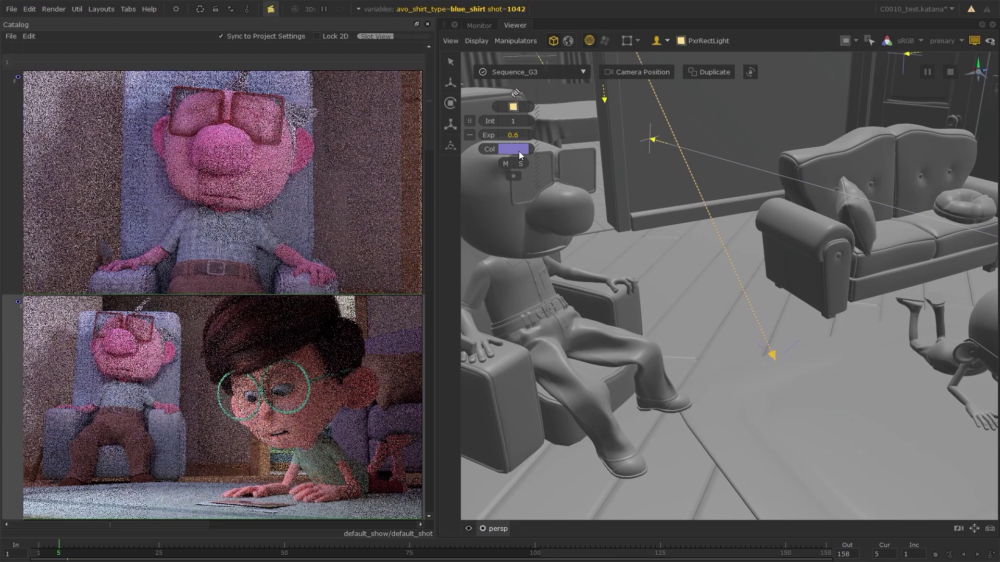
Make the Sequence_G3 light deep blue, then raise tv_light exposure to 4 in S1042_OVERRIDES
left_click(515, 150)
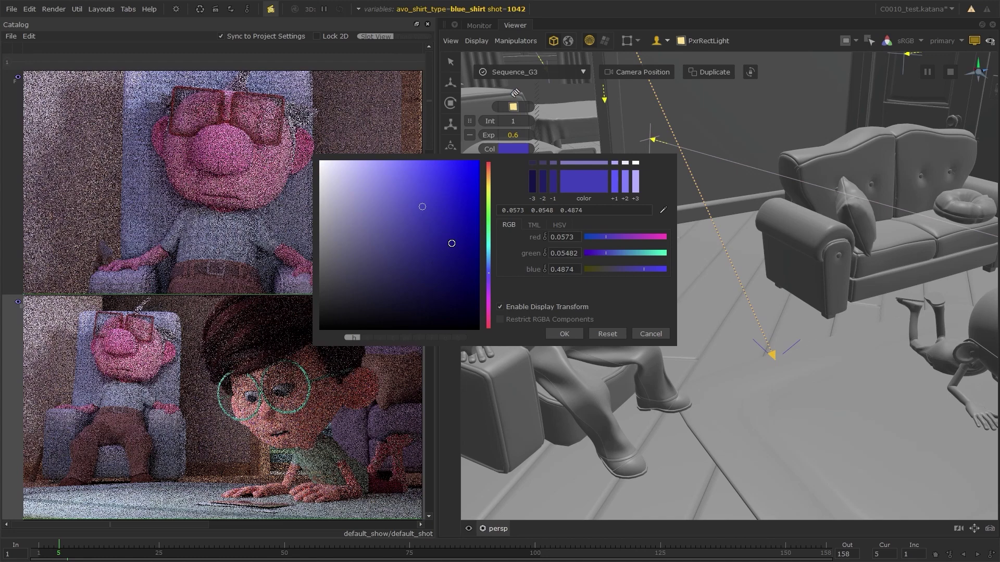
left_click(563, 333)
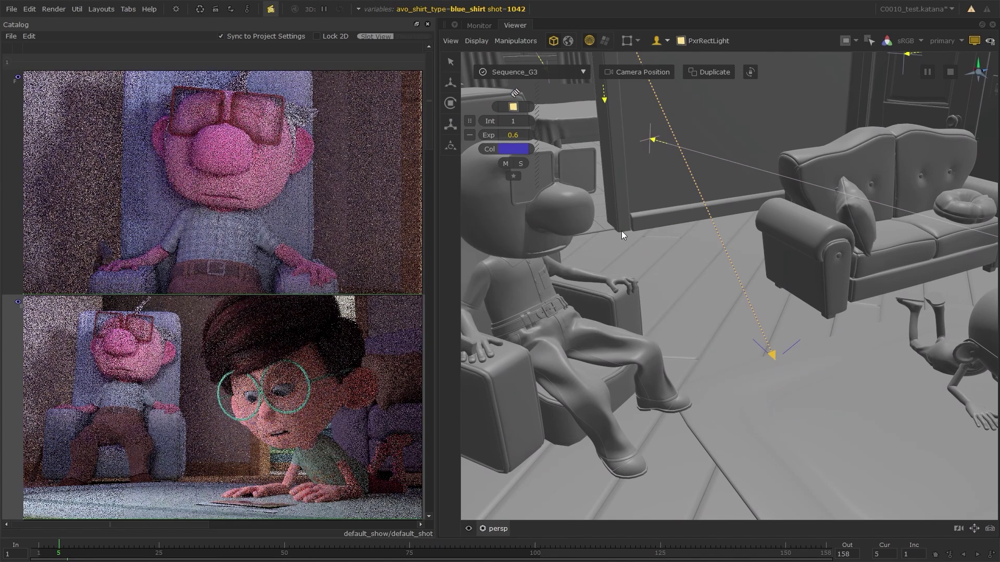
left_click(580, 74)
left_click(555, 116)
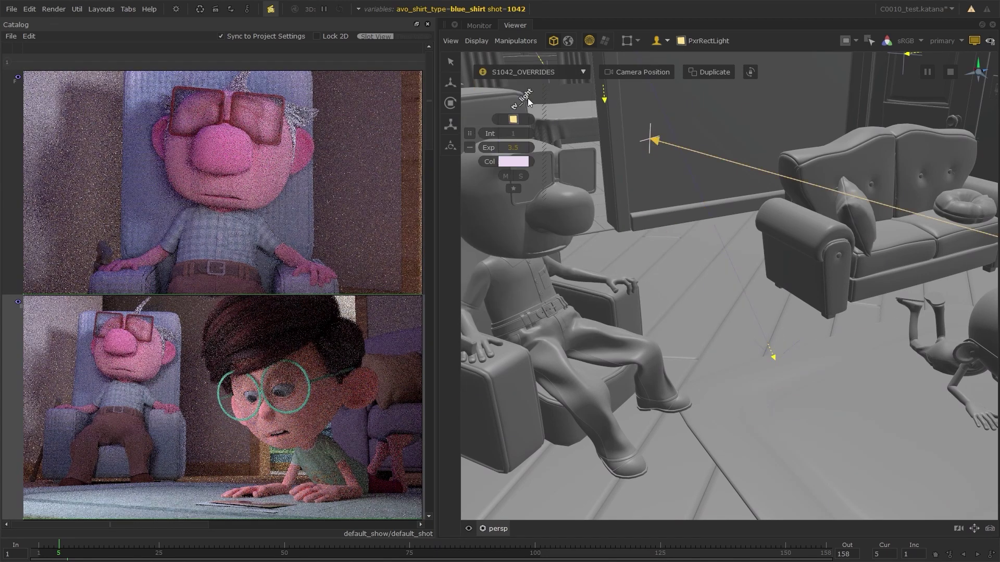
left_click_drag(522, 149, 525, 147)
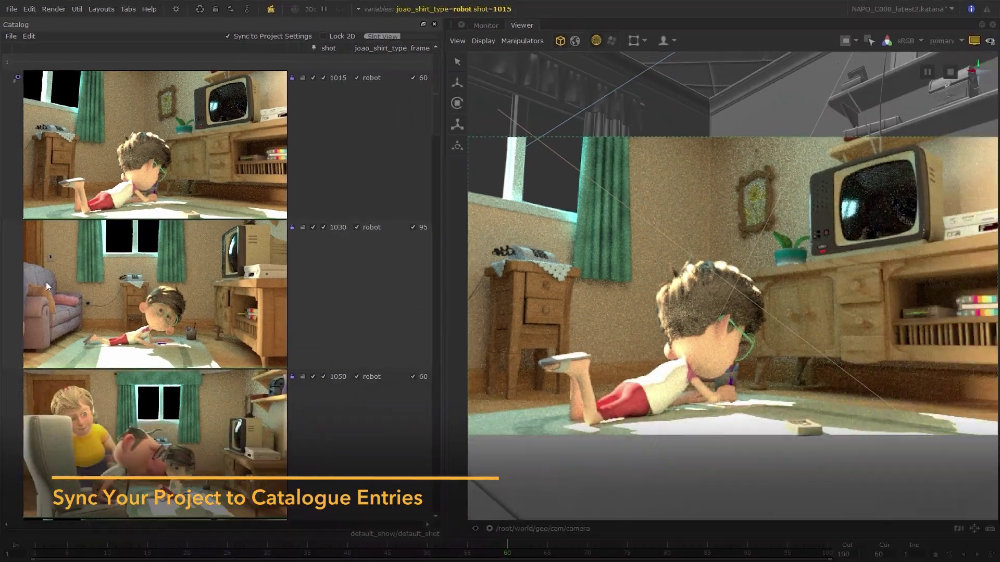
Sync to the 1030 then 1050 Catalog entries and hide the viewer's render overlay
left_click(47, 286)
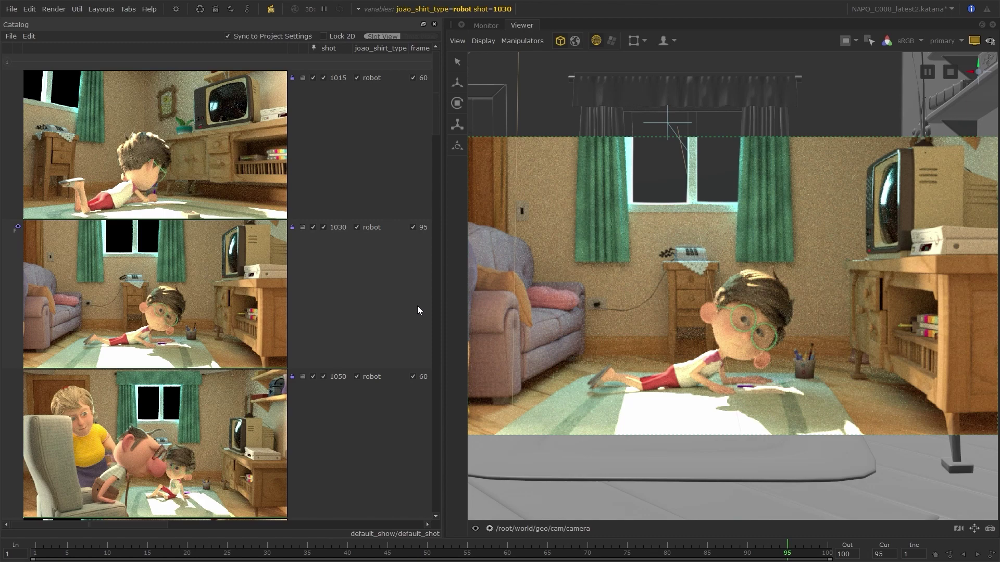
left_click(976, 43)
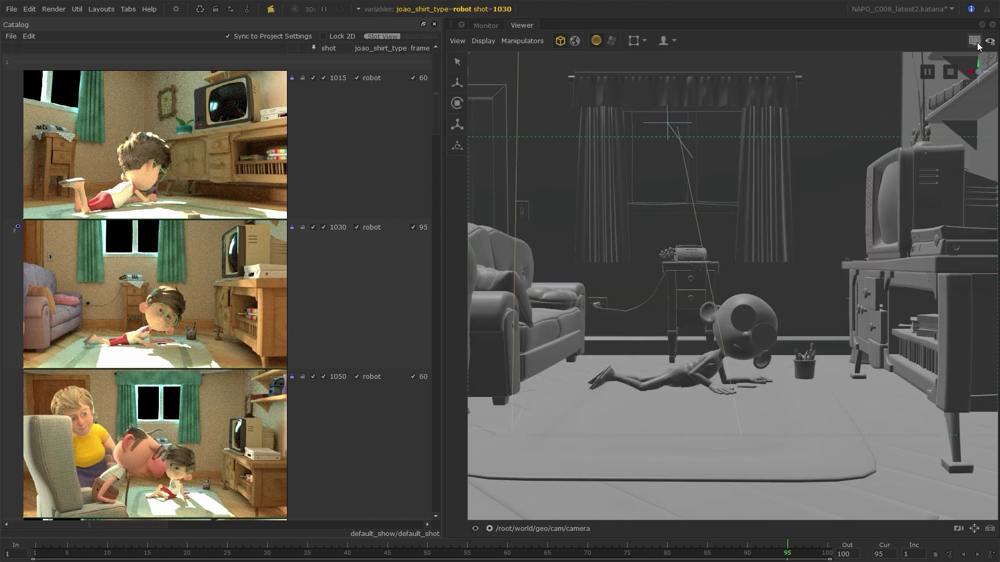
left_click(975, 41)
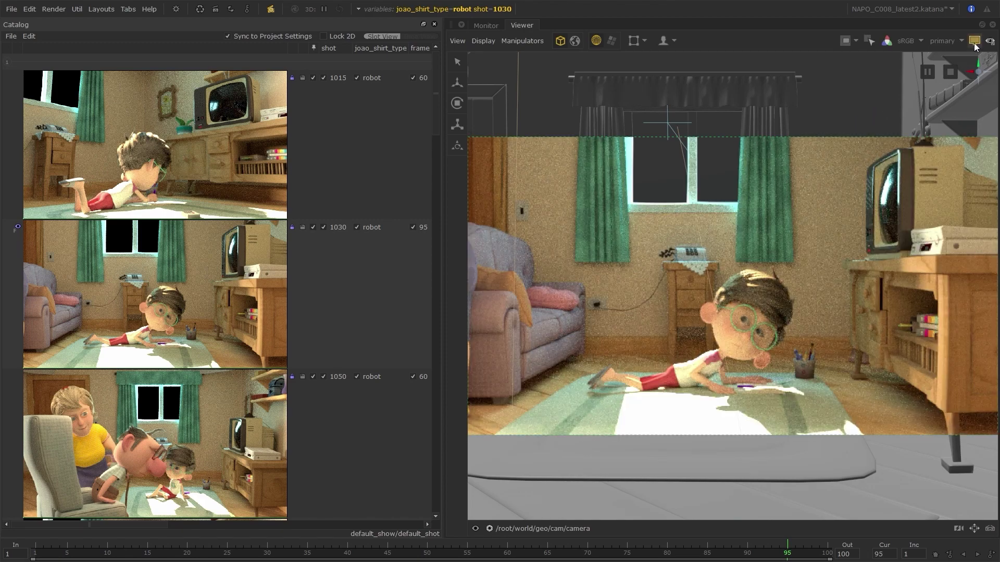
left_click(159, 418)
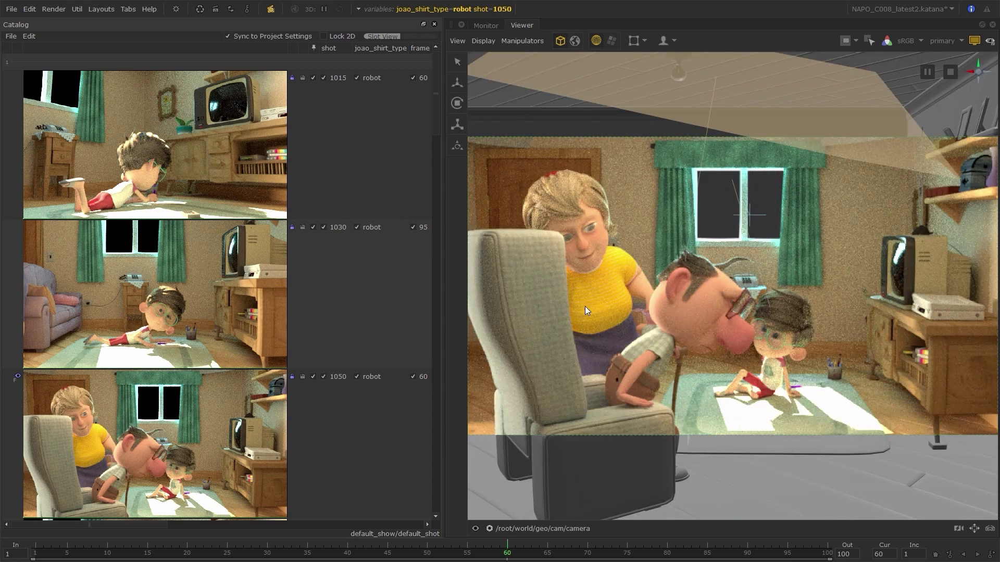
left_click(973, 42)
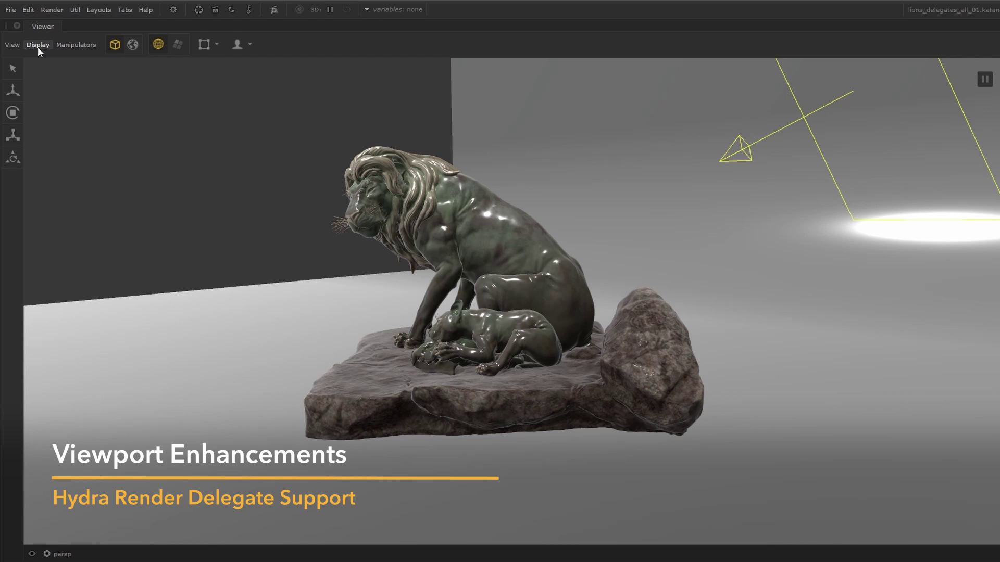
Switch the viewport render delegate to Arnold, then to Prman
left_click(37, 47)
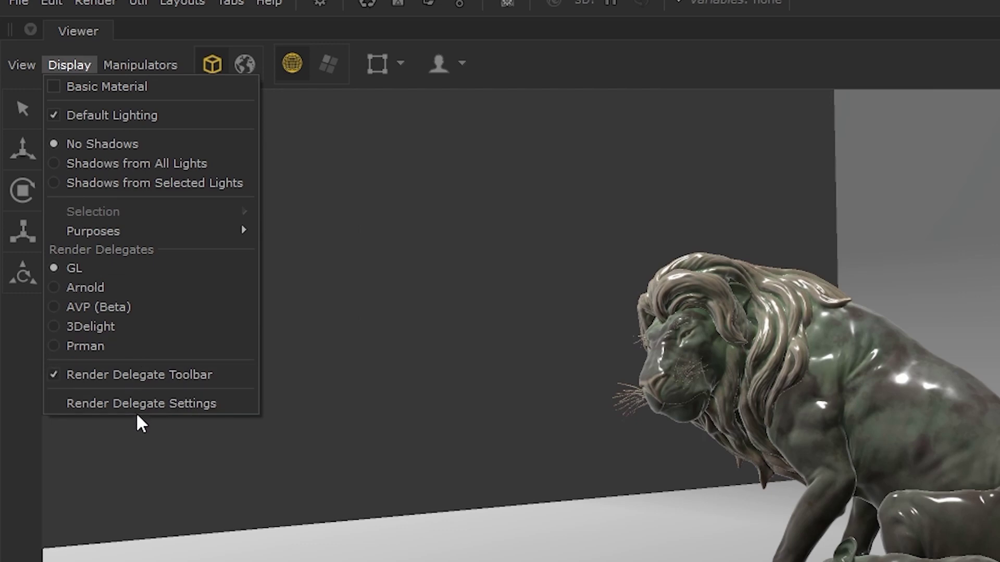
left_click(96, 115)
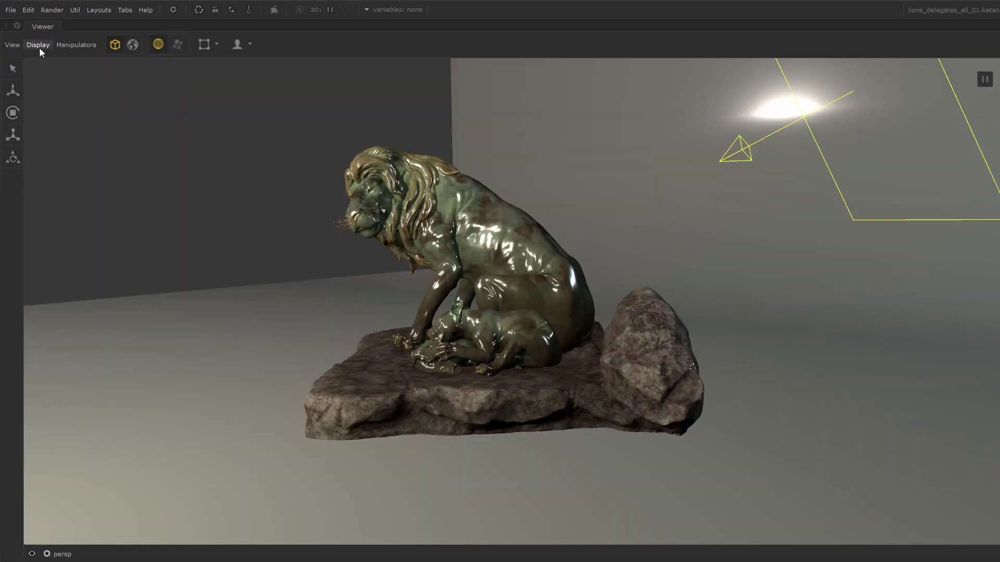
left_click(38, 45)
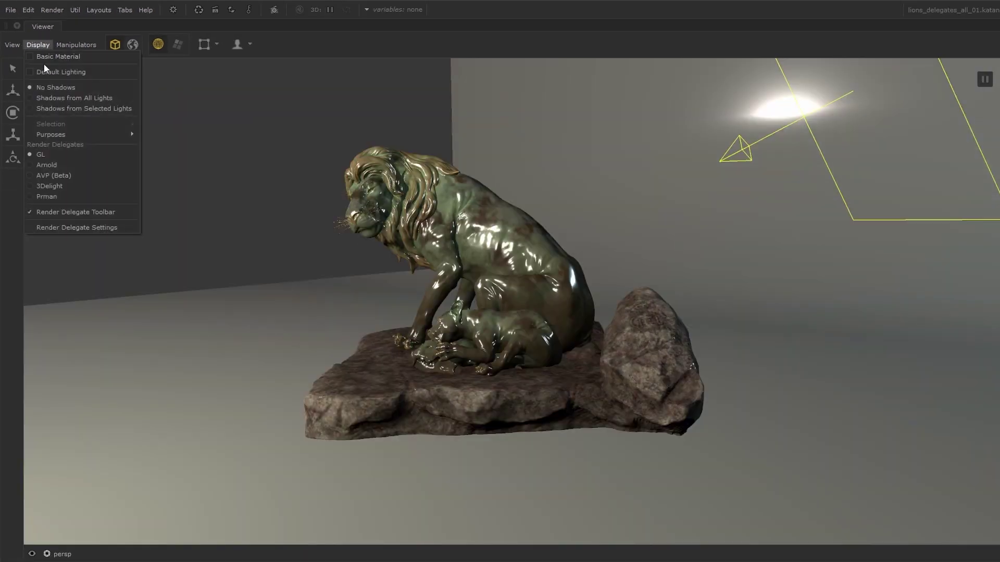
left_click(49, 165)
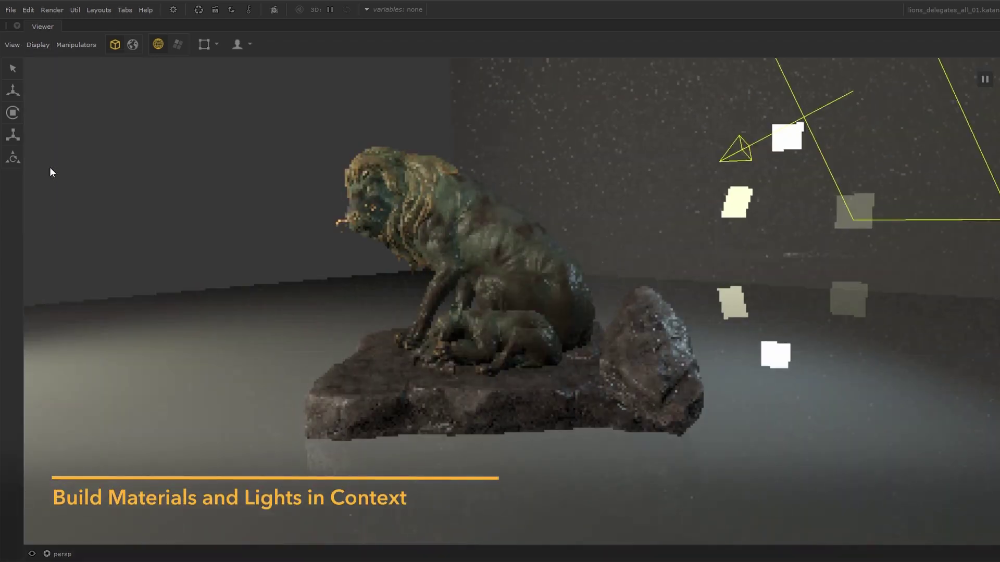
left_click(38, 46)
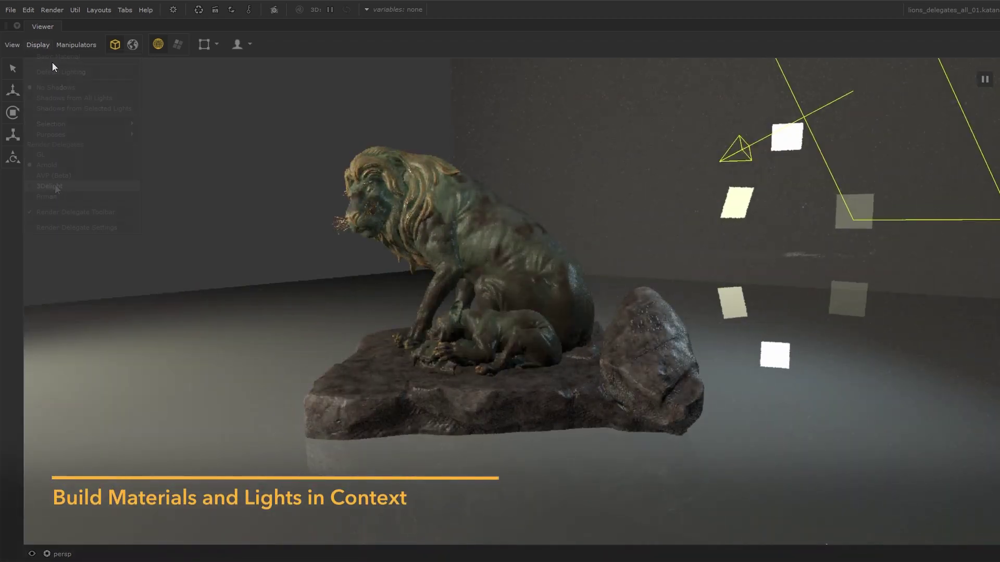
left_click(58, 196)
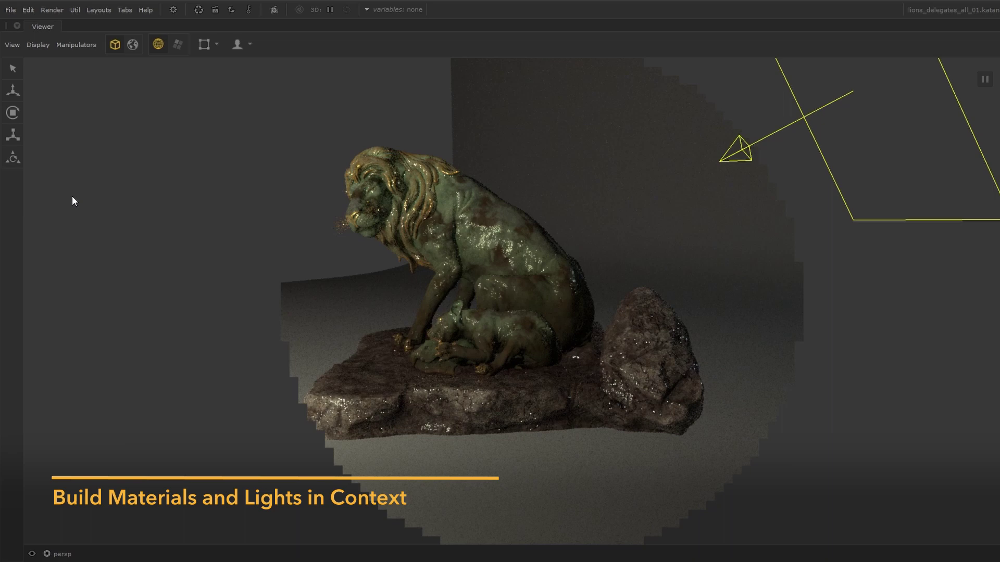
Turn on shadows from all lights and start a live render of the lion scene
left_click(38, 45)
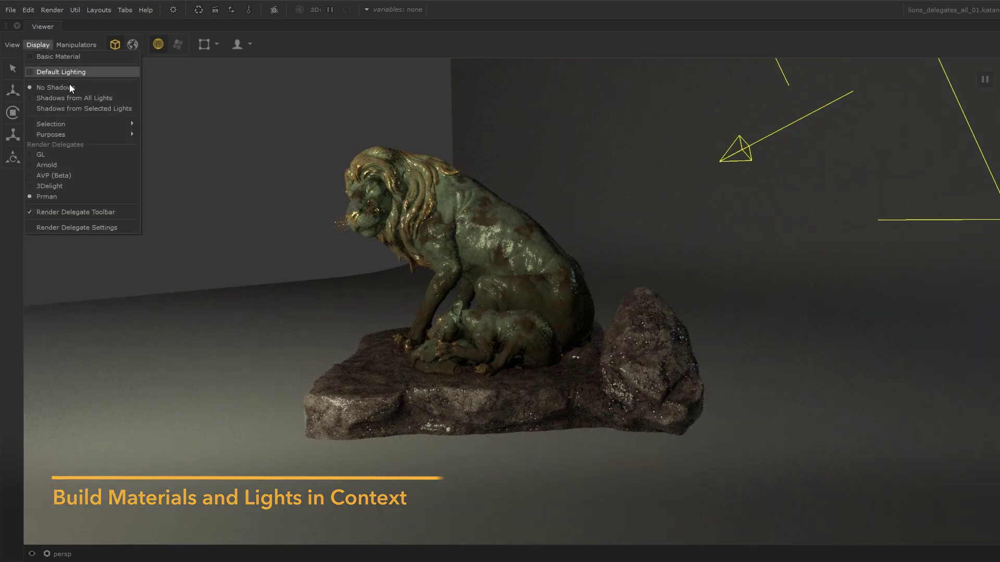
left_click(83, 96)
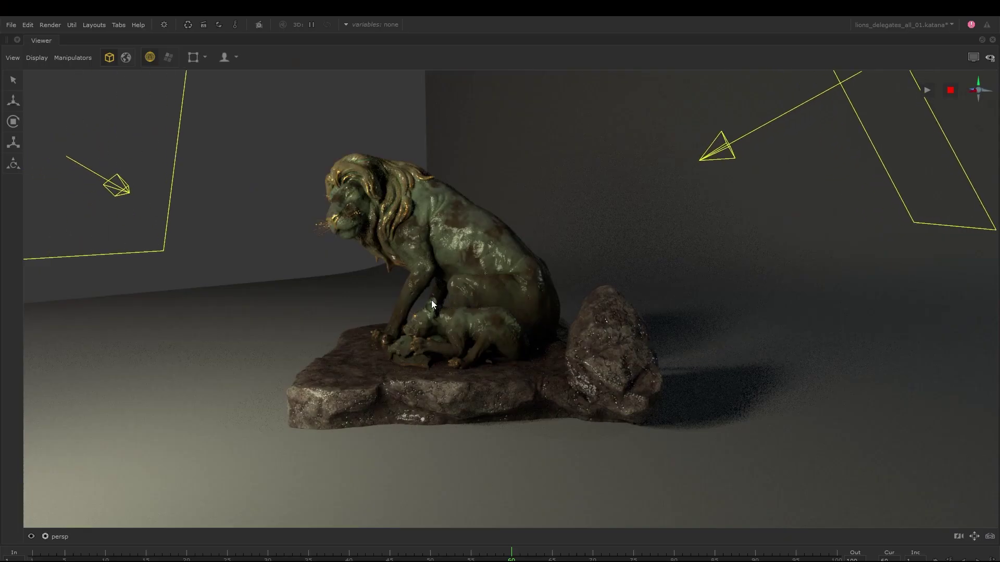
left_click(929, 90)
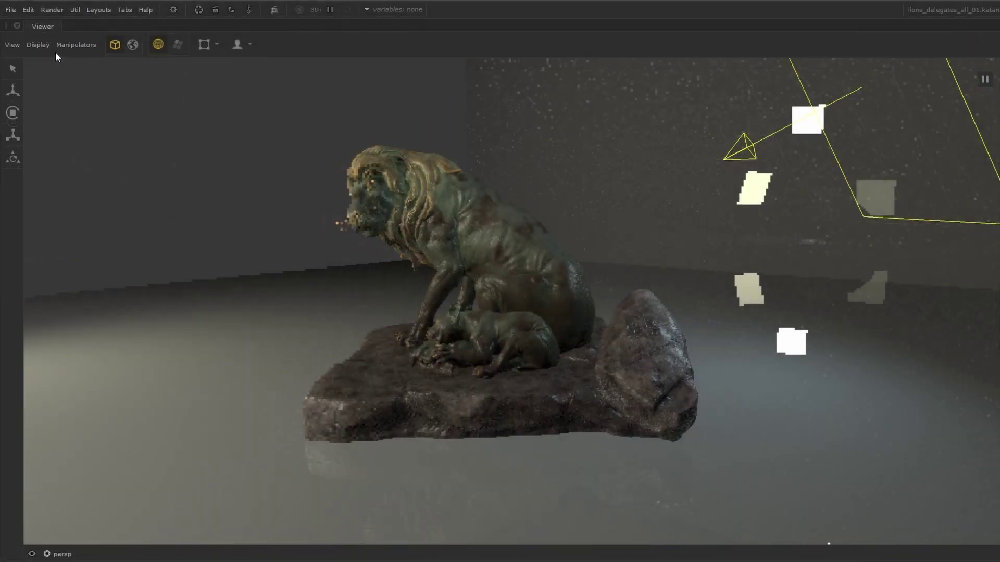
Set the viewer's selection display to Fill, then to Outline
left_click(38, 45)
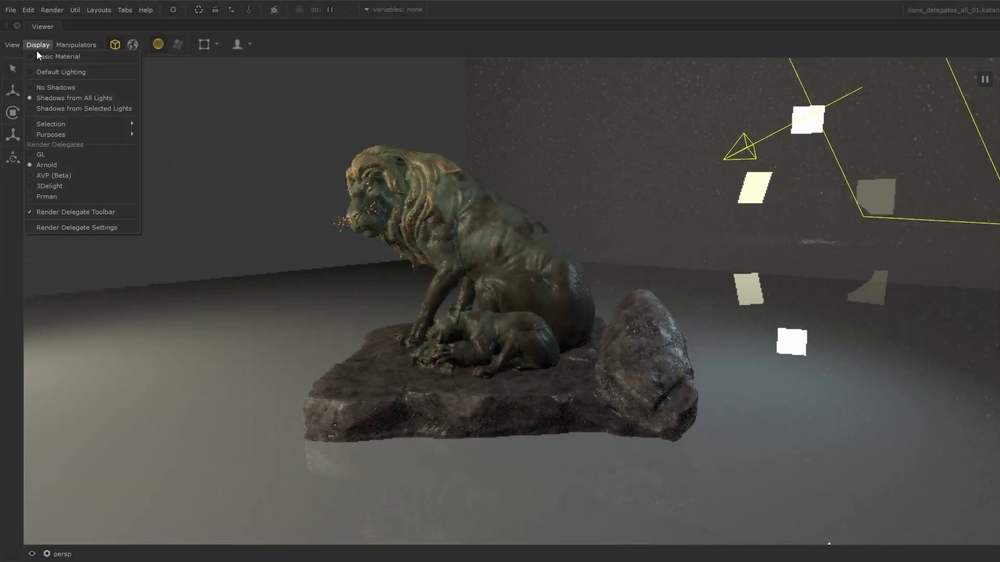
mouse_move(99, 123)
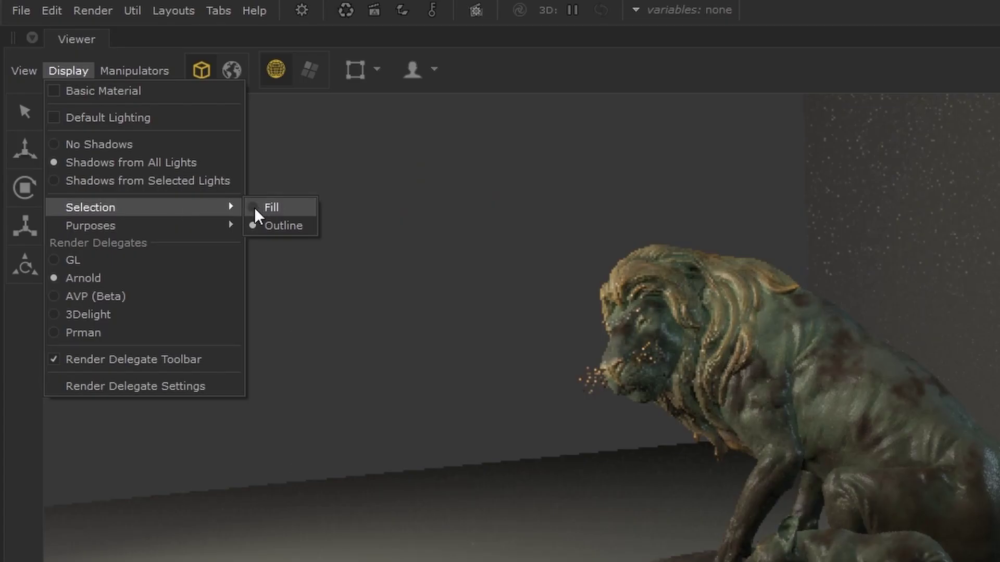
left_click(263, 207)
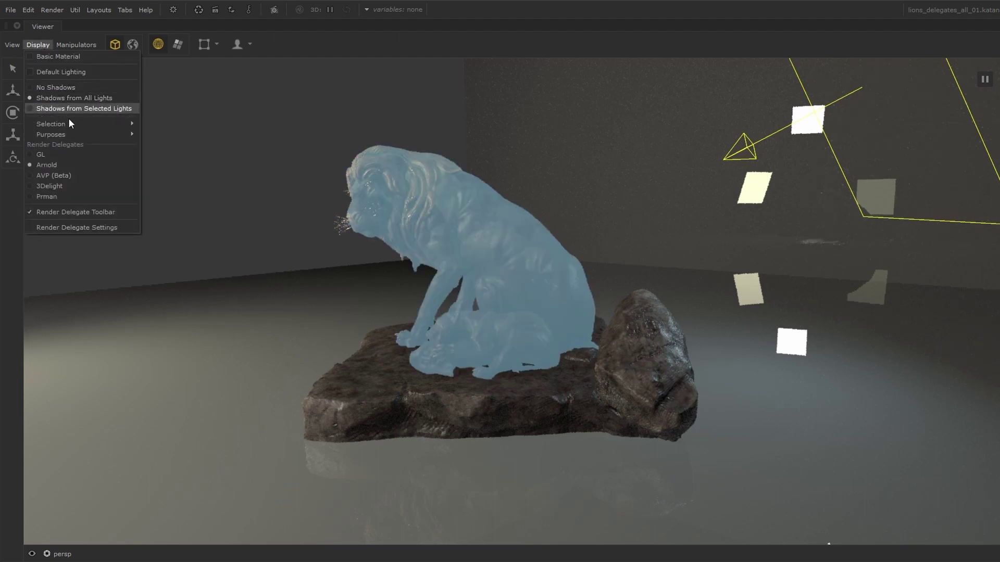
left_click(162, 135)
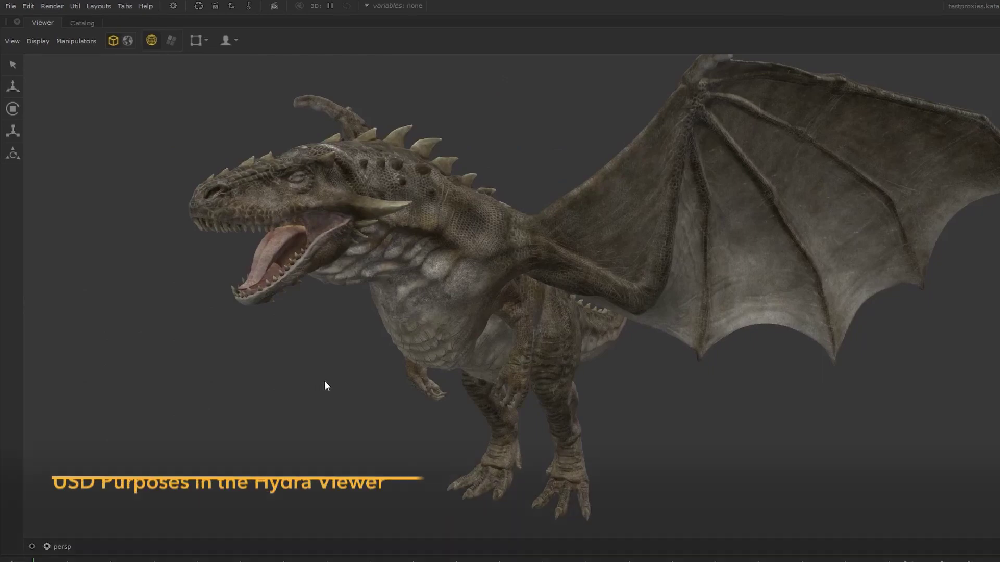
Show the dragon's Proxy purpose, hide its Render purpose, and orbit to see its side
mouse_move(326, 385)
left_mouse_down("alt")
mouse_move(350, 383)
mouse_move(332, 385)
left_mouse_up("alt")
left_click(29, 39)
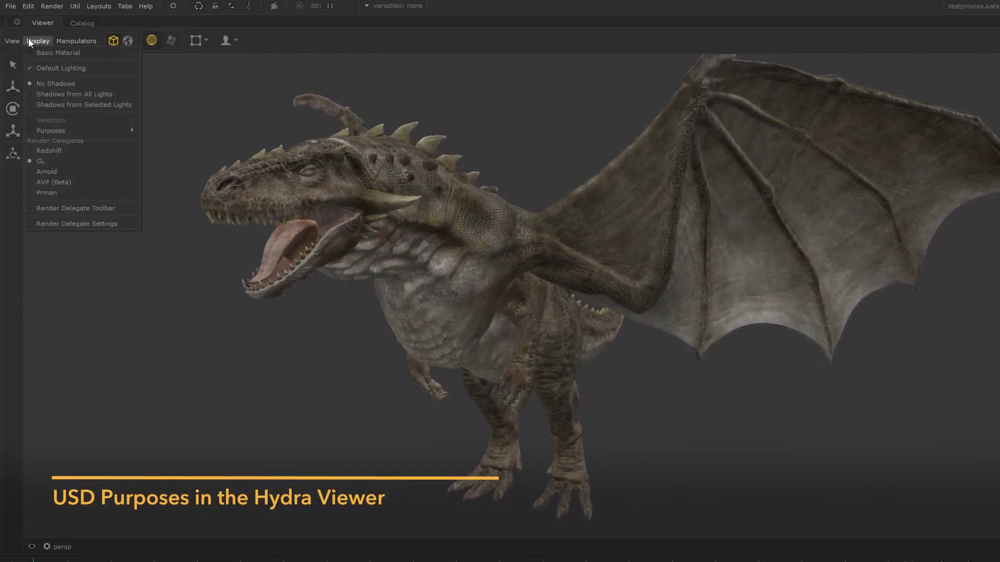
mouse_move(77, 129)
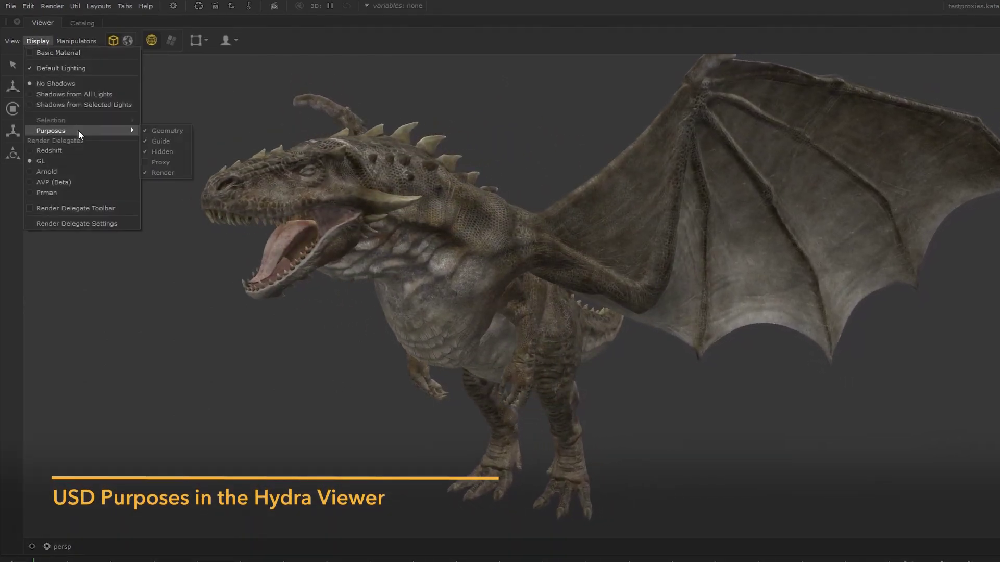
left_click(170, 163)
left_click(40, 44)
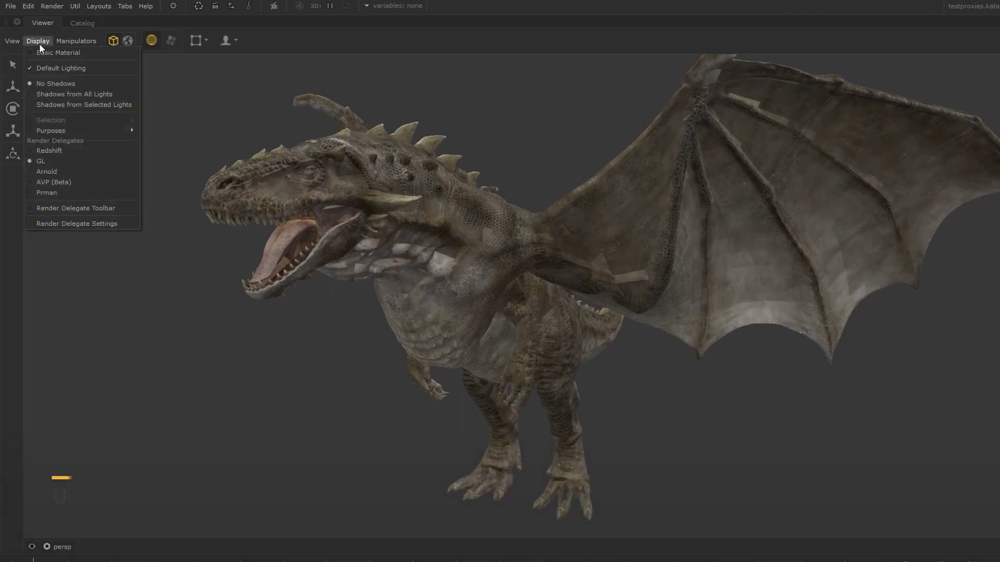
mouse_move(114, 131)
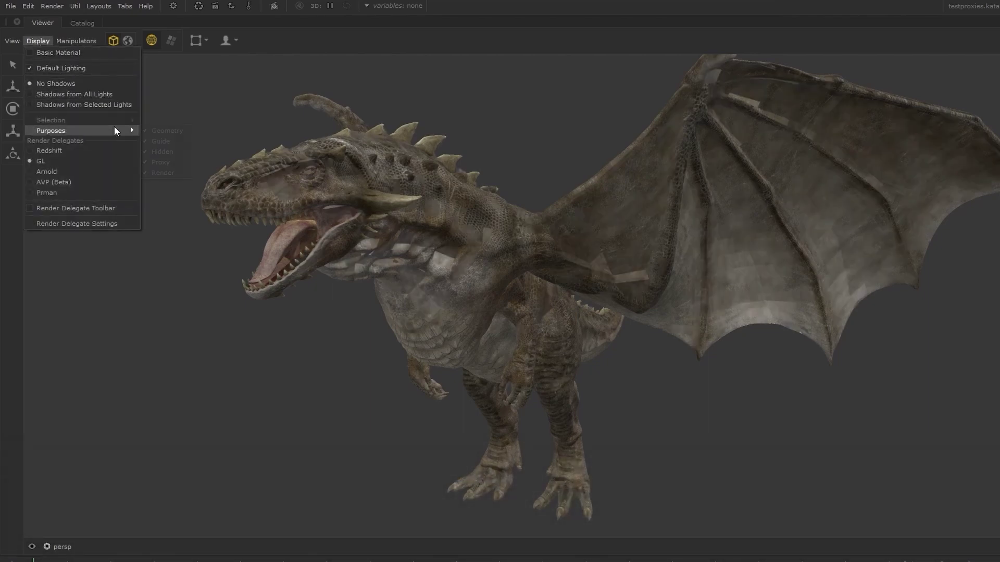
left_click(172, 173)
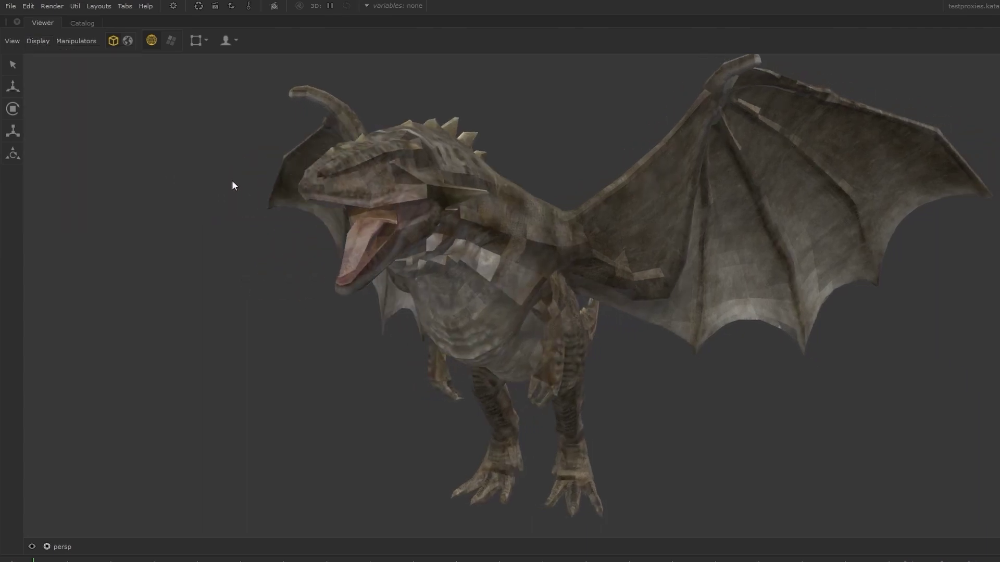
left_click_drag(233, 185, 471, 272, "alt")
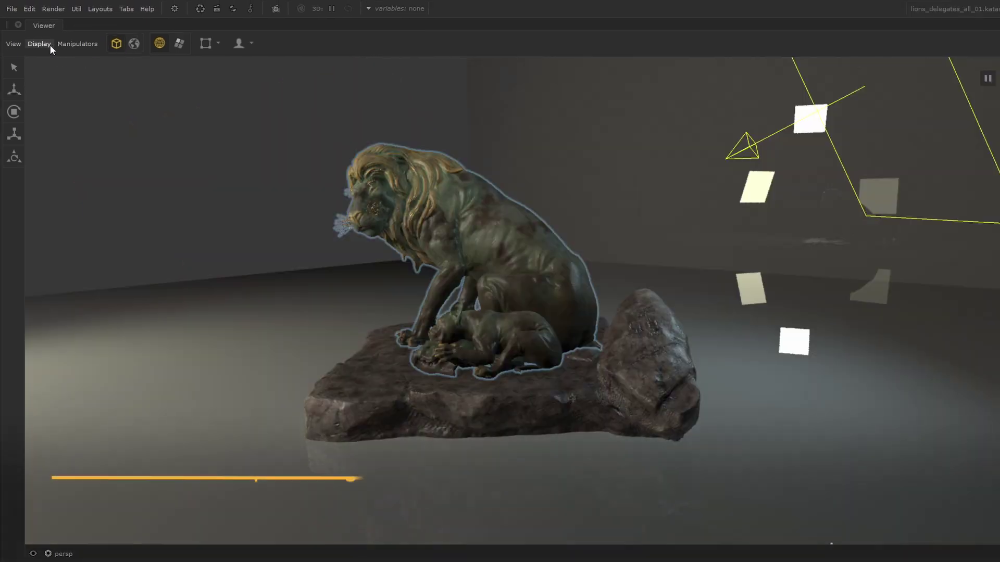
Switch the viewport to the AVP (Beta) delegate and open its render delegate settings
left_click(50, 45)
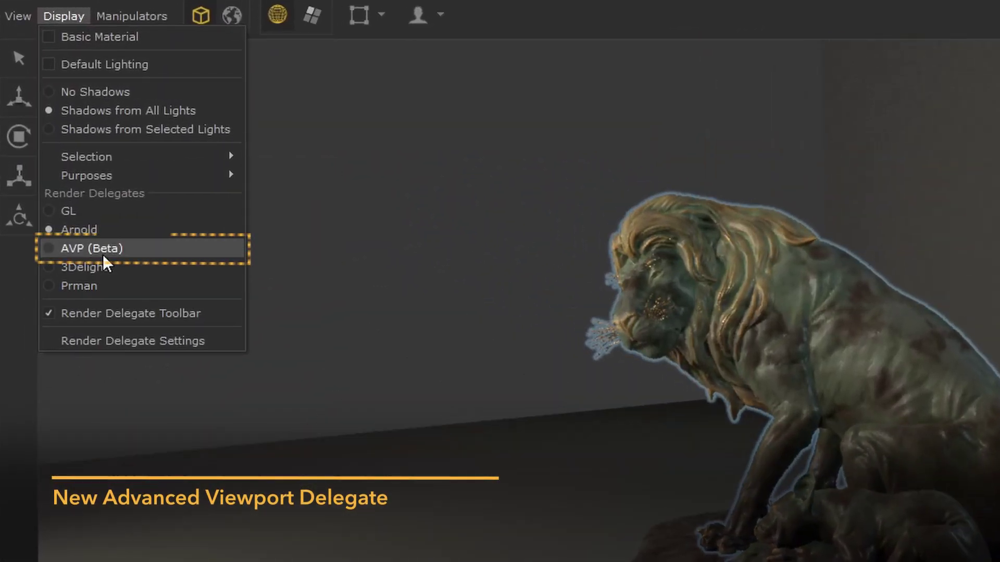
left_click(103, 254)
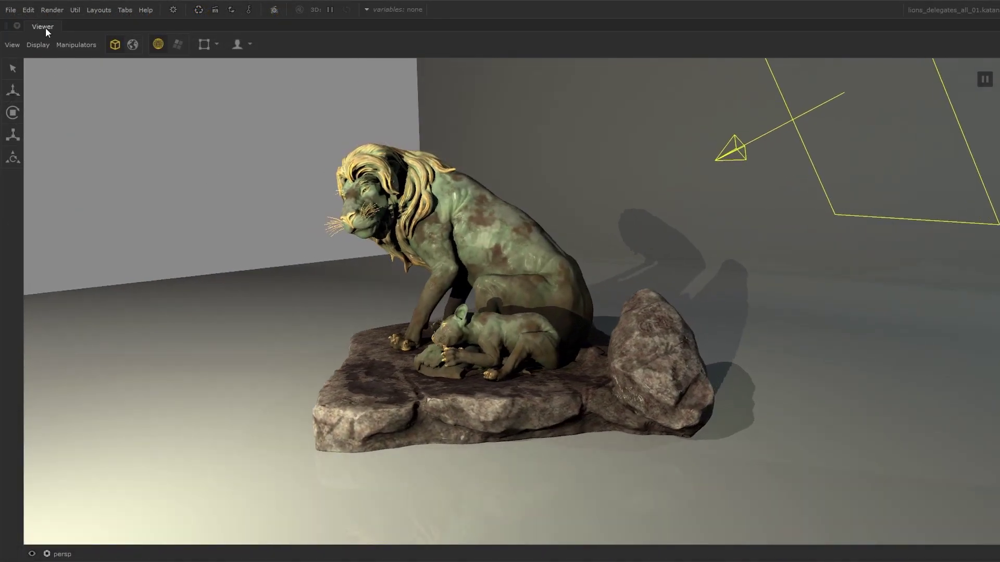
left_click(38, 45)
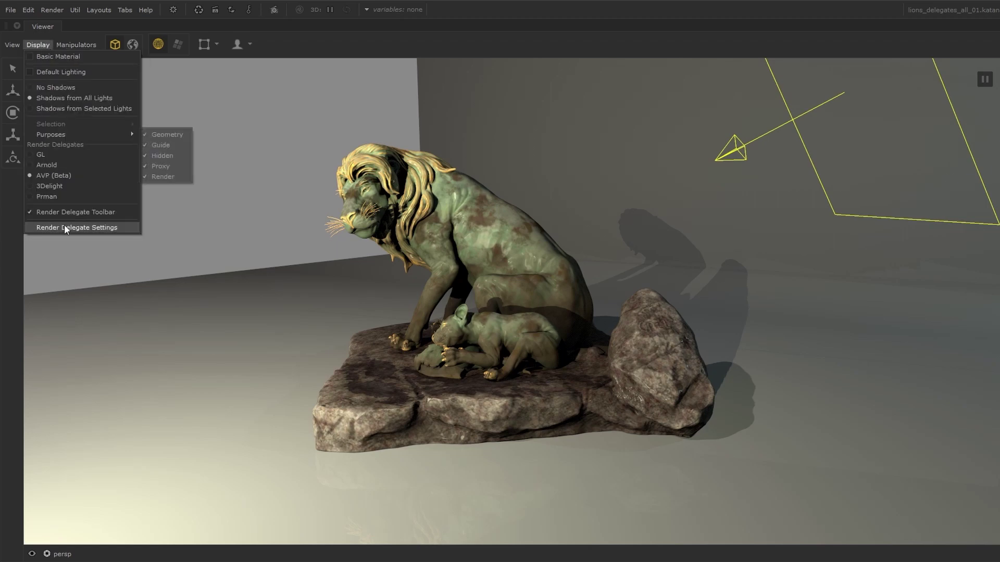
left_click(85, 228)
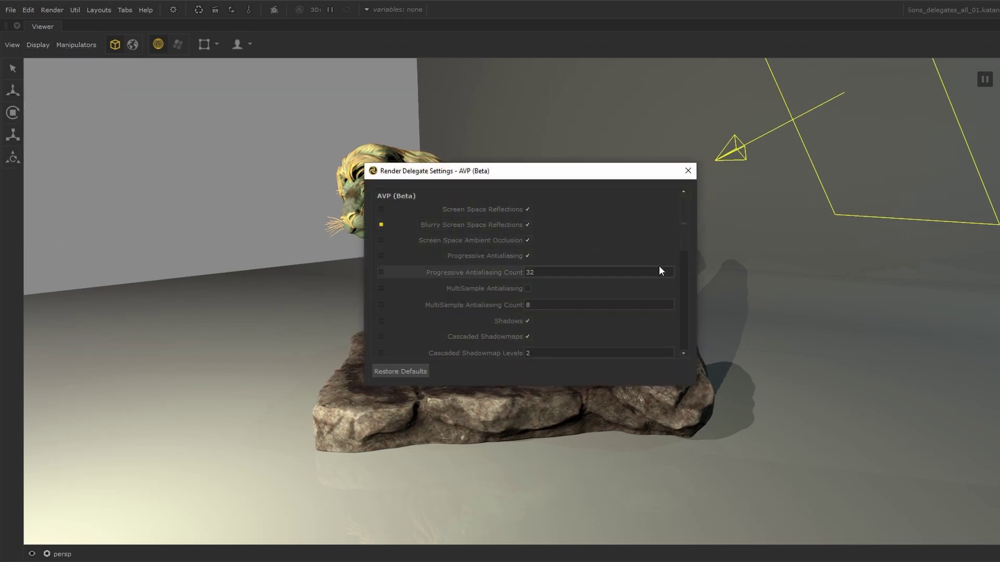
Close the delegate settings and orbit around the set toward the lion statue
left_click(687, 171)
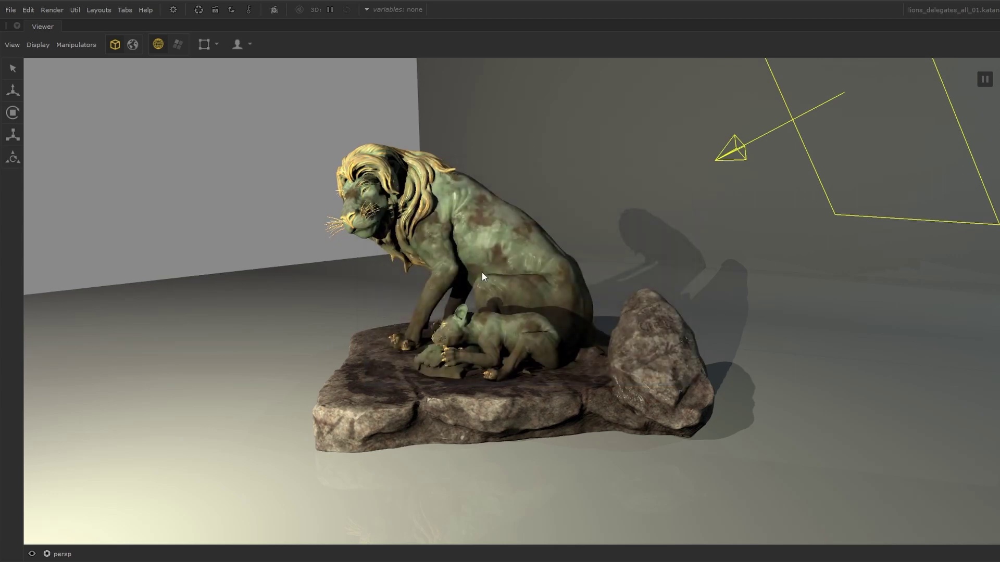
left_click_drag(482, 271, 460, 300, "alt")
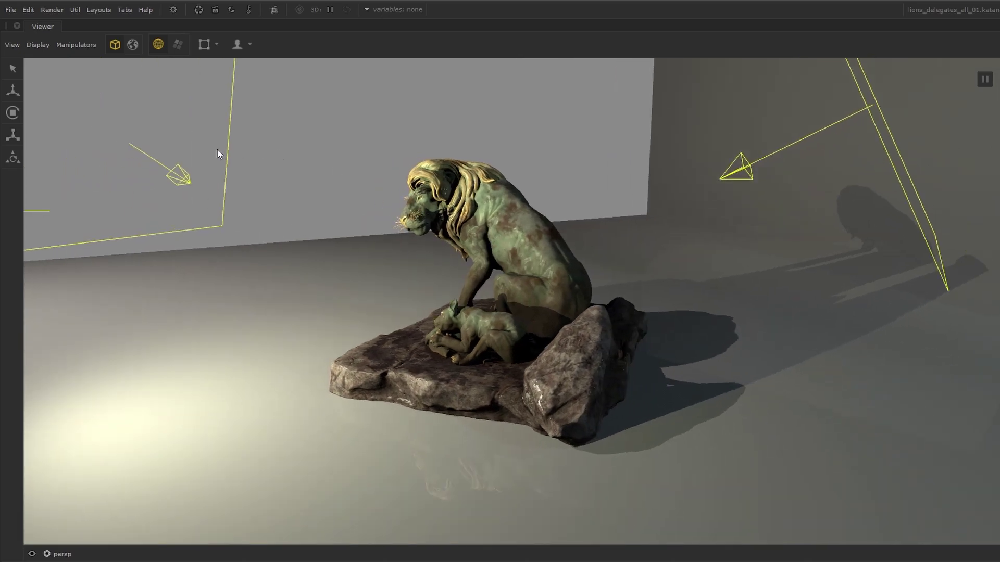
left_click_drag(337, 210, 230, 178, "alt")
right_click_drag(230, 178, 403, 308, "alt")
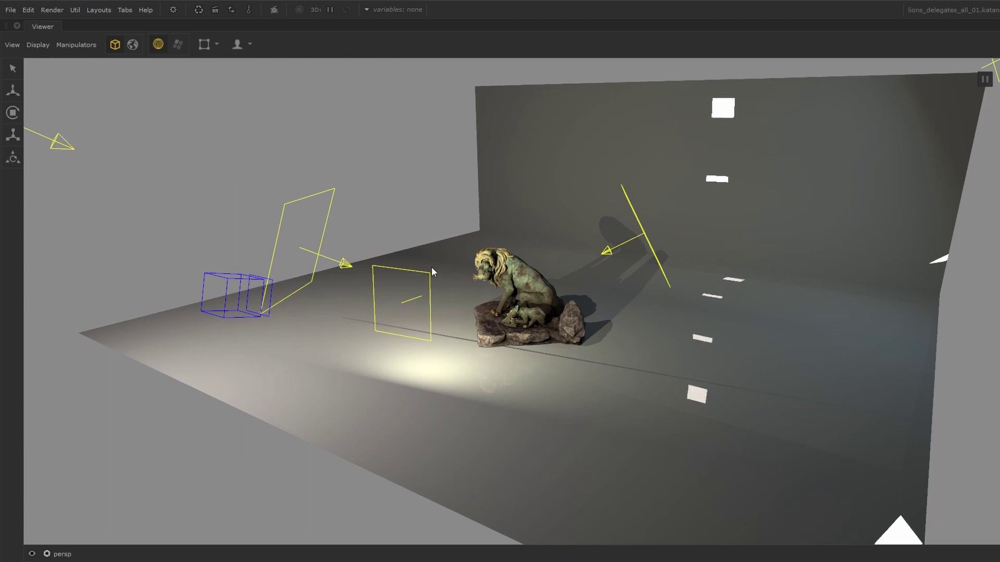
right_click_drag(534, 289, 551, 312, "alt")
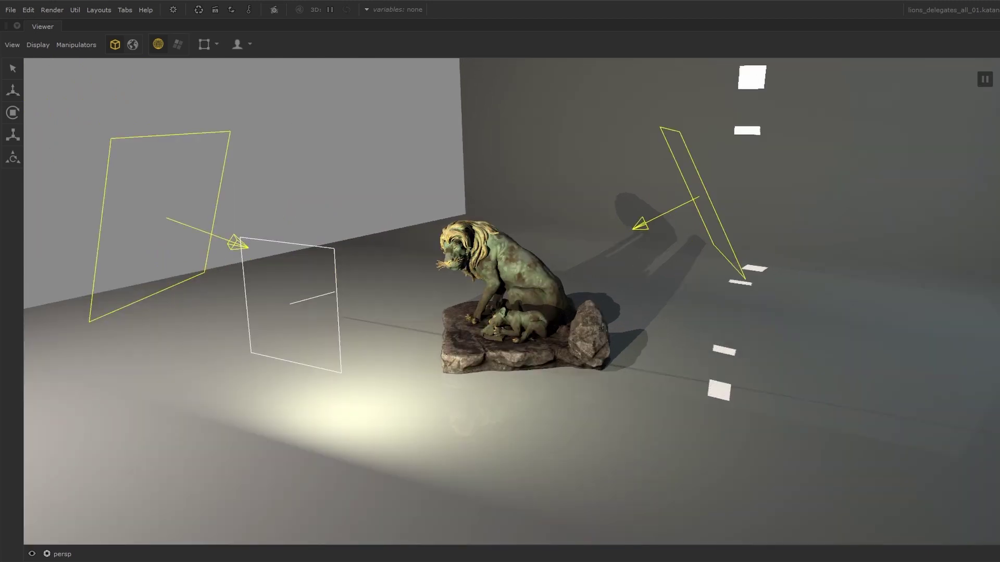
Place a new area light just in front of the lion
left_click(236, 46)
right_click_drag(482, 252, 475, 264, "alt")
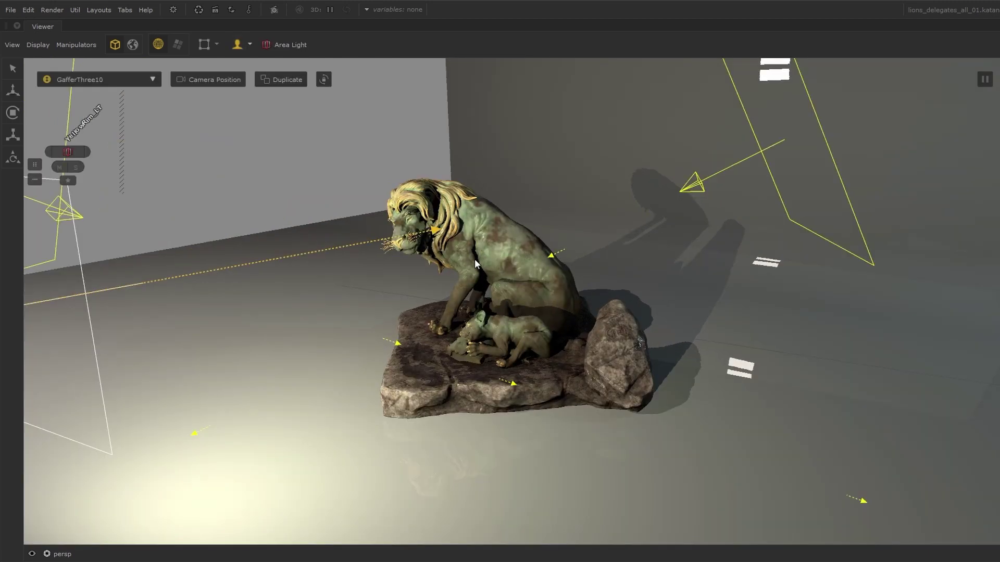
left_click_drag(438, 228, 530, 255)
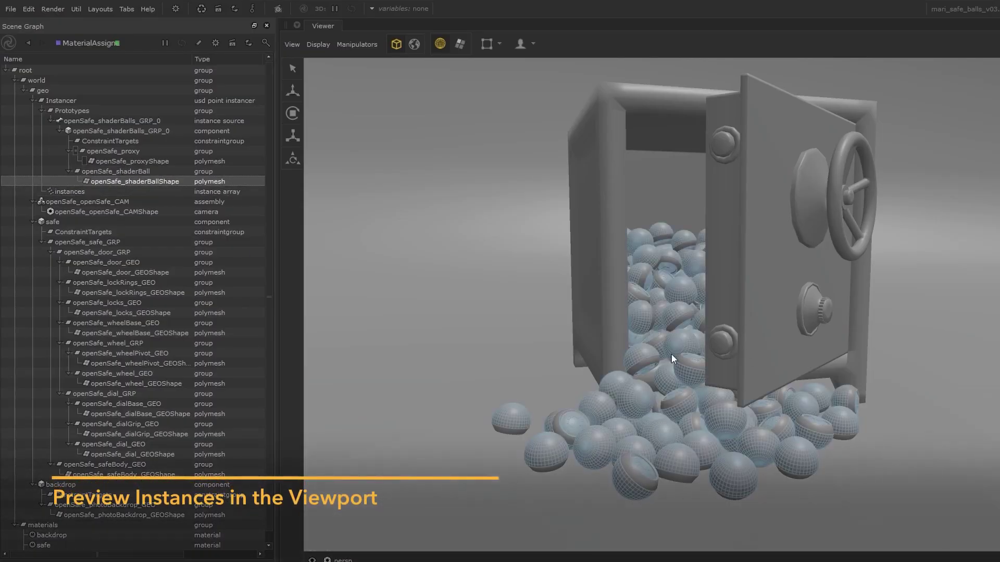
Select the instances array and expand Instancer > Prototypes > openSafe_shaderBalls_GRP_0 > openSafe_shaderBall
left_click(105, 192)
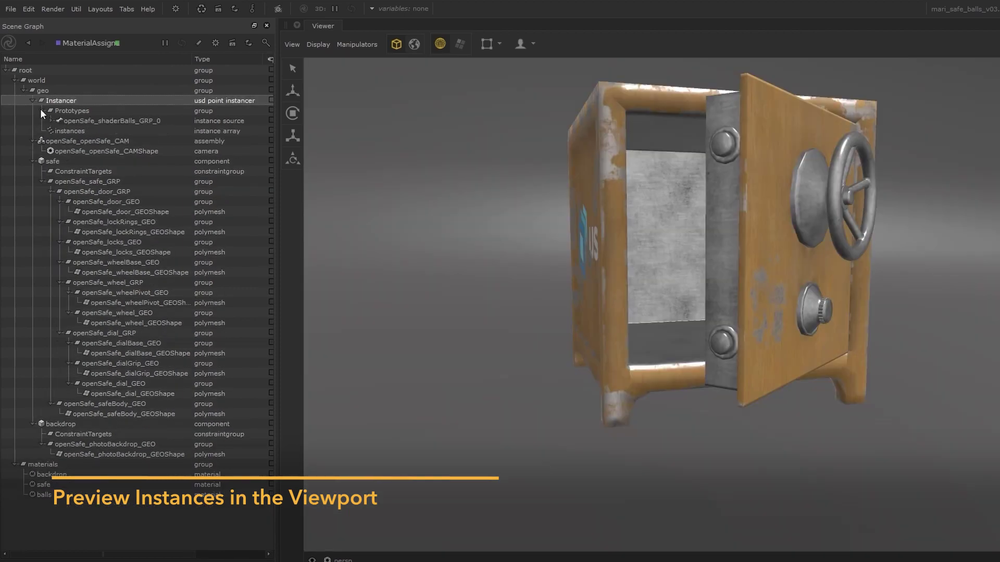
left_click(51, 121)
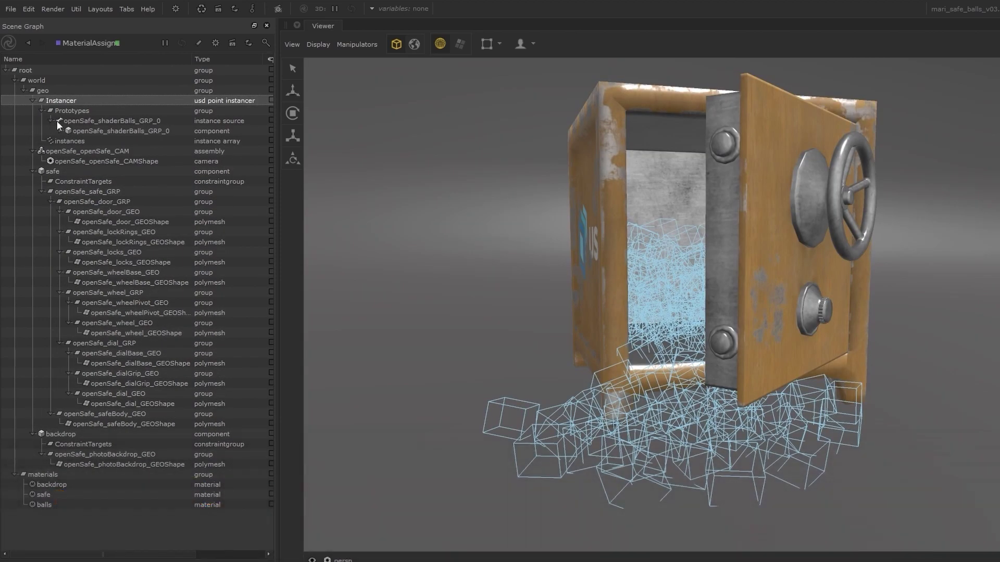
left_click(59, 130)
left_click(67, 159)
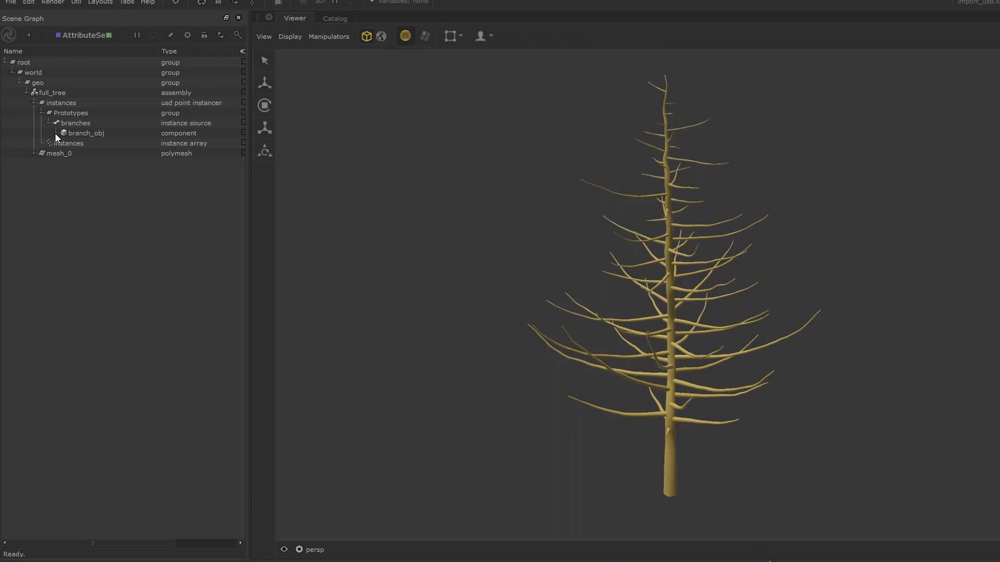
Expand branch_obj, its nested leaf instancer, leaf and leaf_obj in the Scene Graph
left_click(56, 133)
left_click(63, 153)
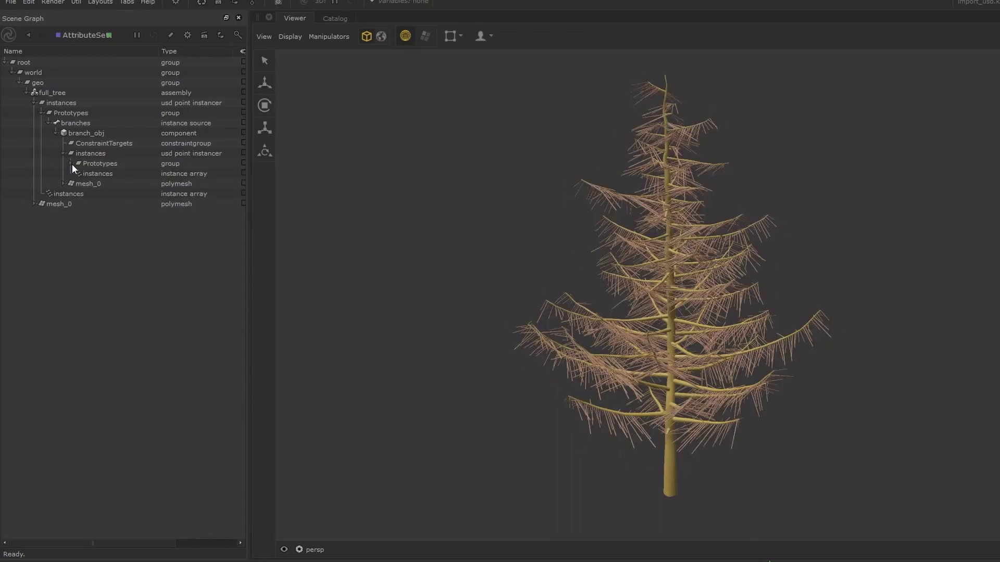
left_click(77, 174)
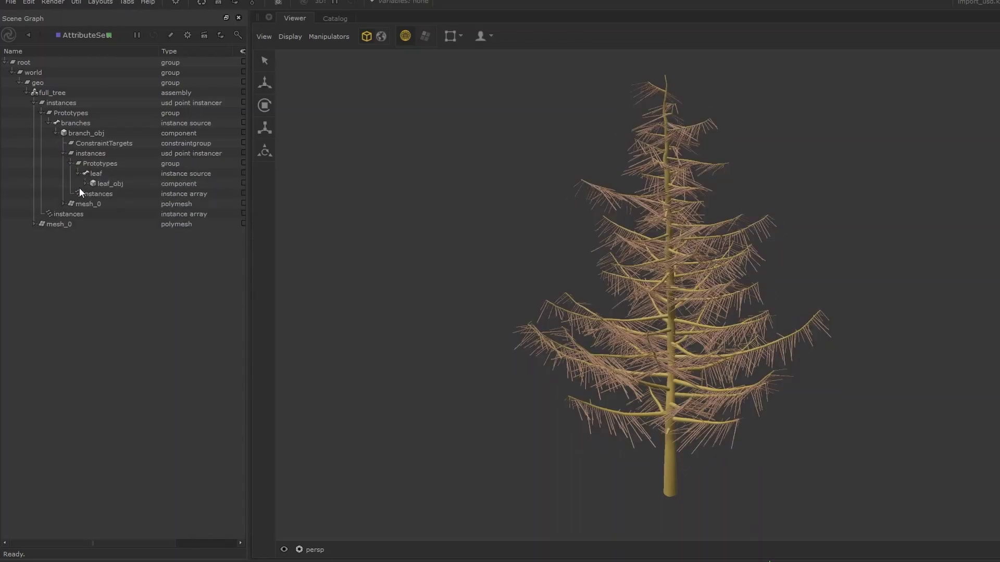
left_click(85, 183)
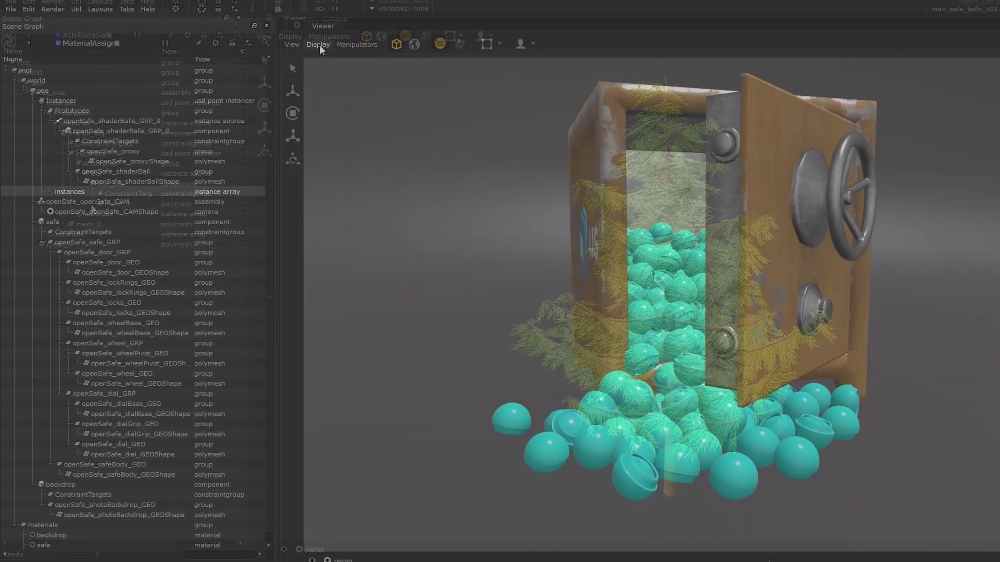
Switch the viewer to AVP (Beta) with shadows from all lights, and orbit to the safe's logo side
left_click(318, 44)
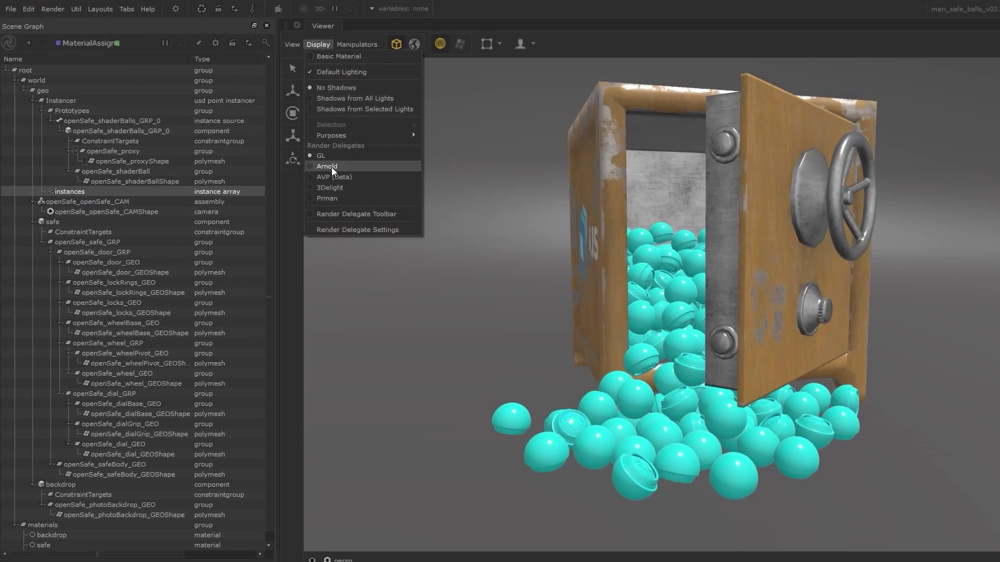
left_click(332, 176)
left_click(323, 45)
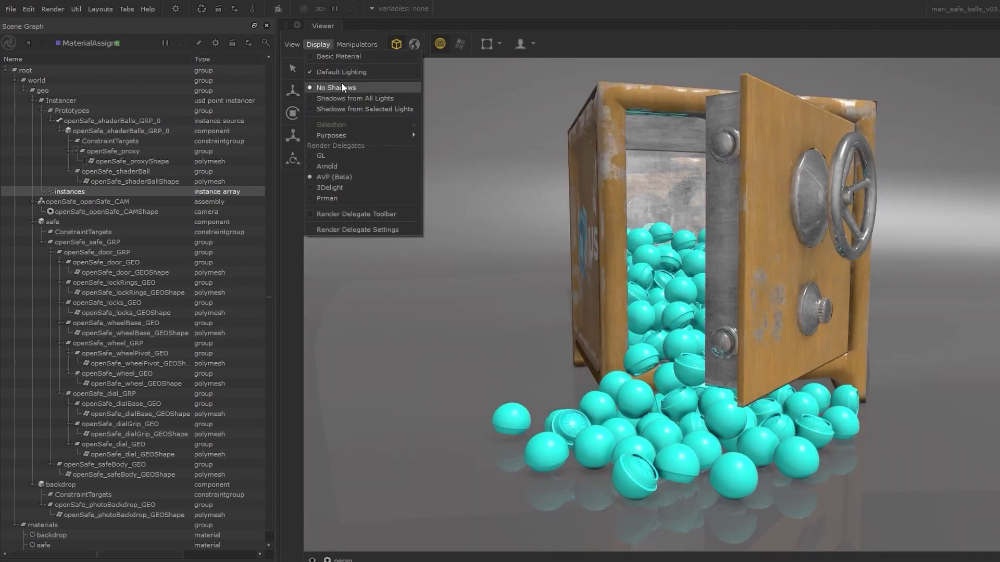
left_click(329, 98)
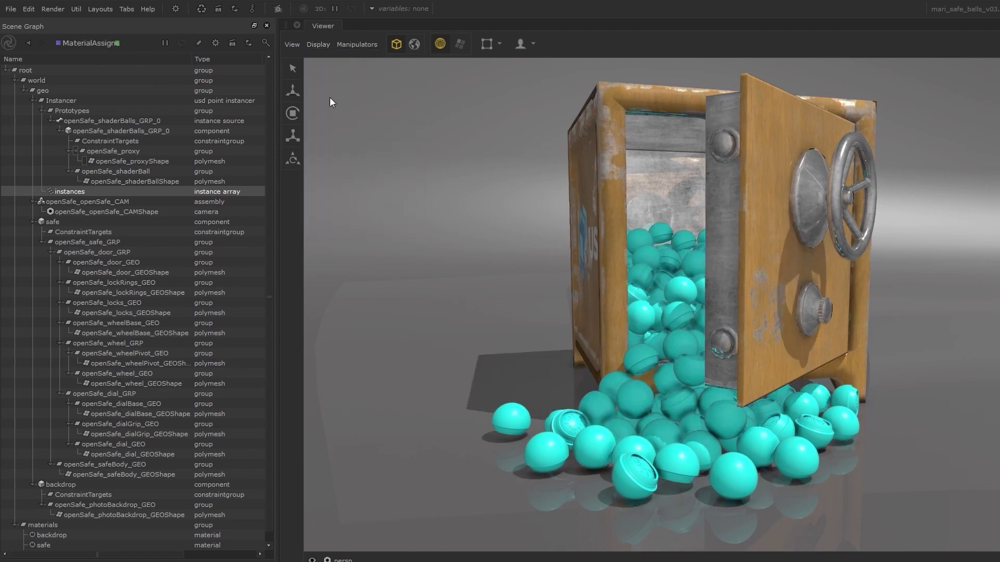
left_click_drag(567, 294, 625, 283, "alt")
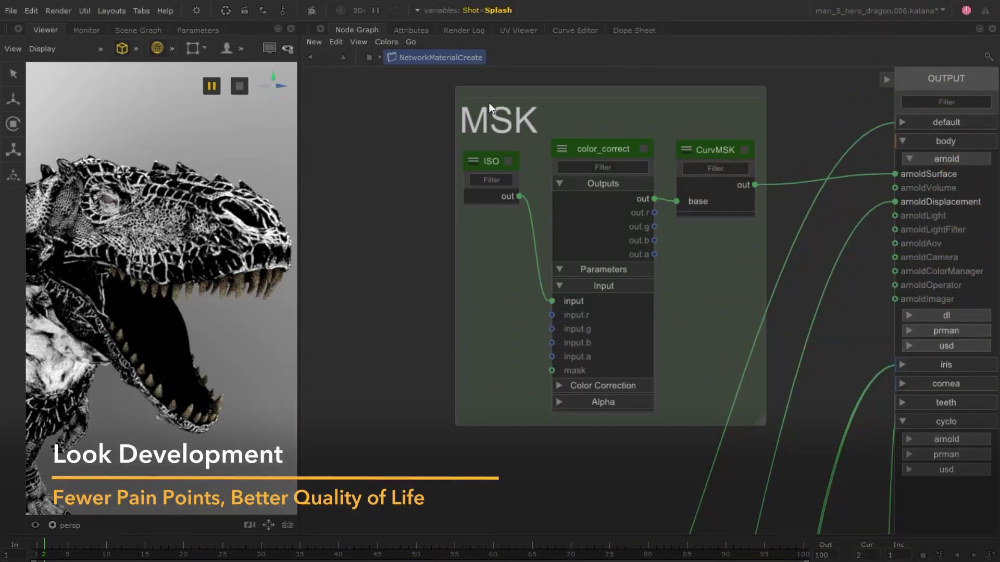
Group the MSK backdrop's three mask nodes and name the group MyMask
left_click_drag(433, 85, 763, 426)
key("ctrl+g")
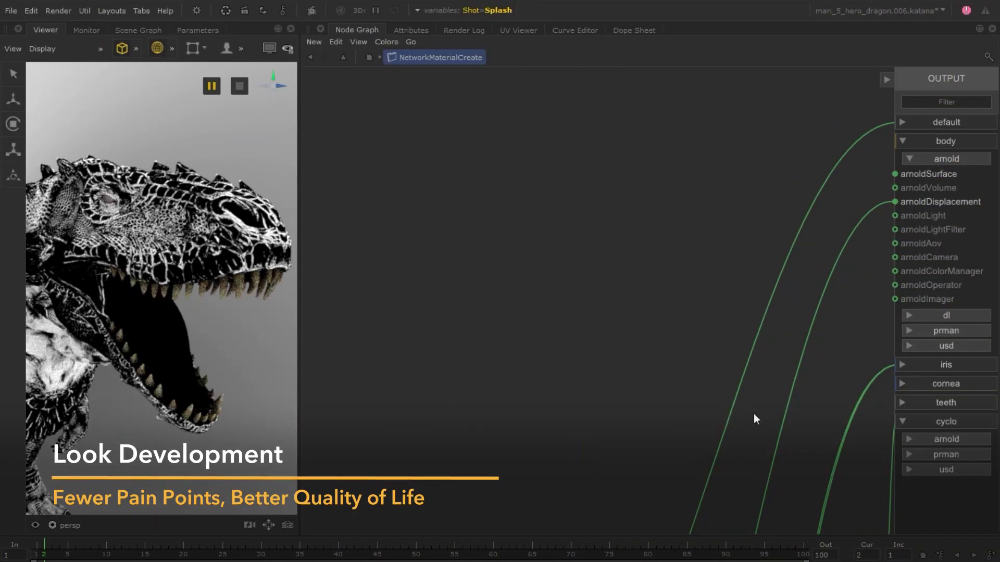
double_click(607, 203)
type("MyMask")
key("Return")
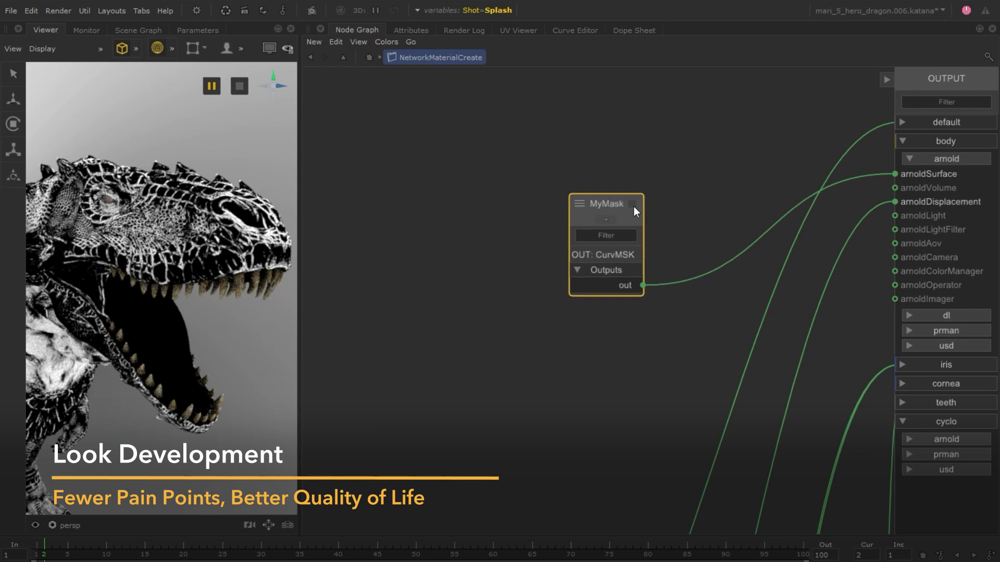
Save MyMask as the MyMask.nmx.macro macro, then delete the original node
key("e")
left_click(197, 30)
left_click(388, 54)
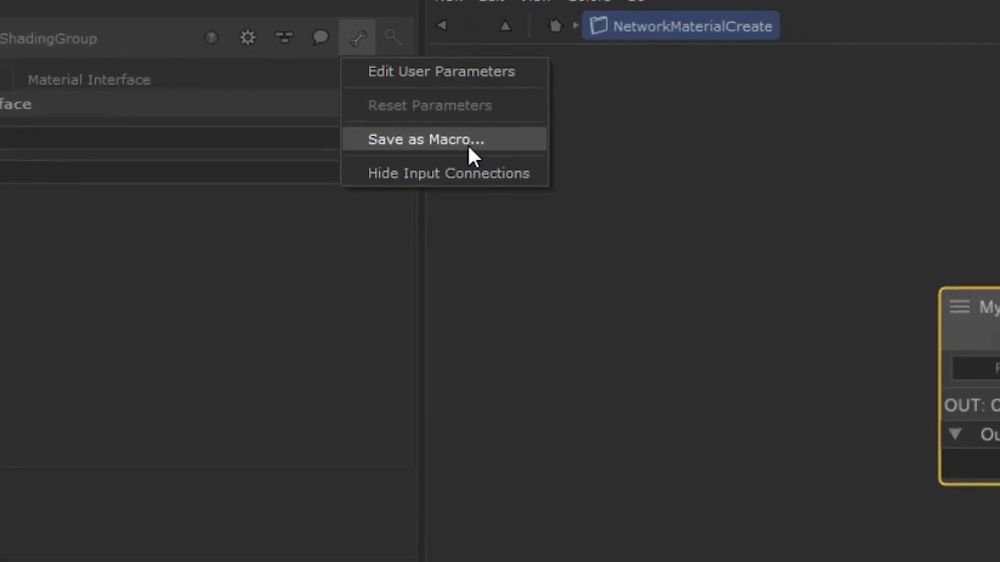
left_click(468, 144)
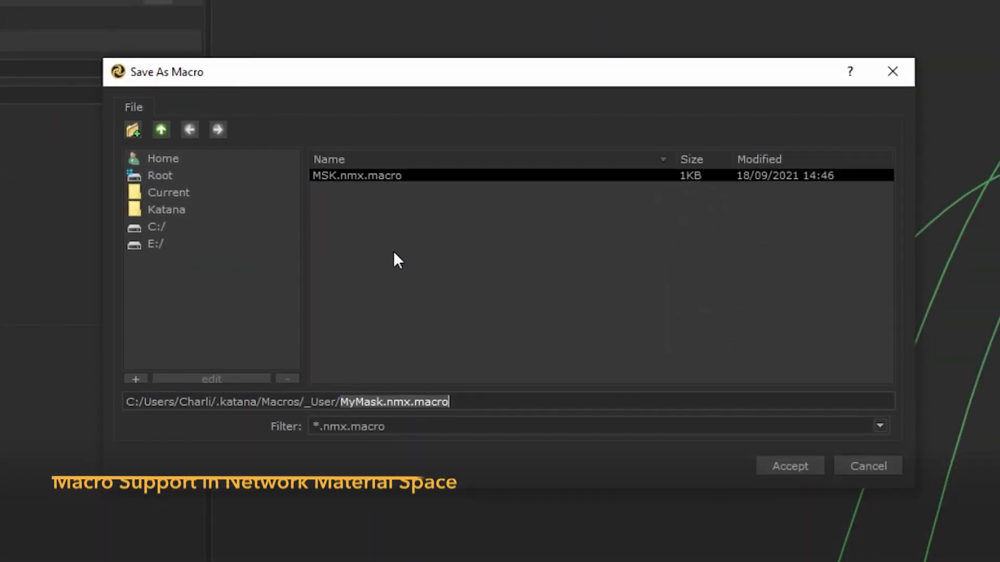
left_click(787, 467)
key("Delete")
Add a MyMask_User macro node and connect it to the arnoldSurface output
right_click(397, 148)
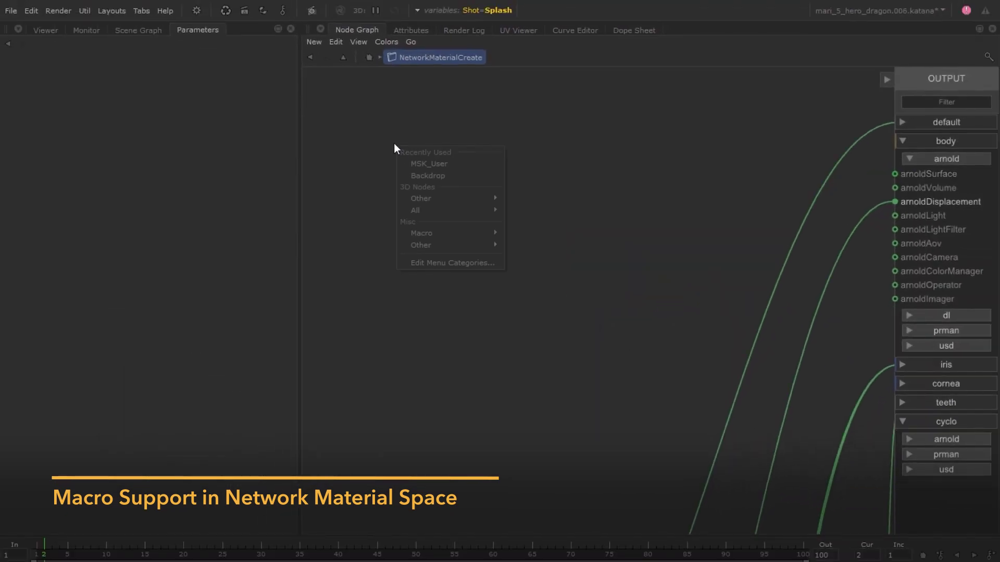
mouse_move(500, 233)
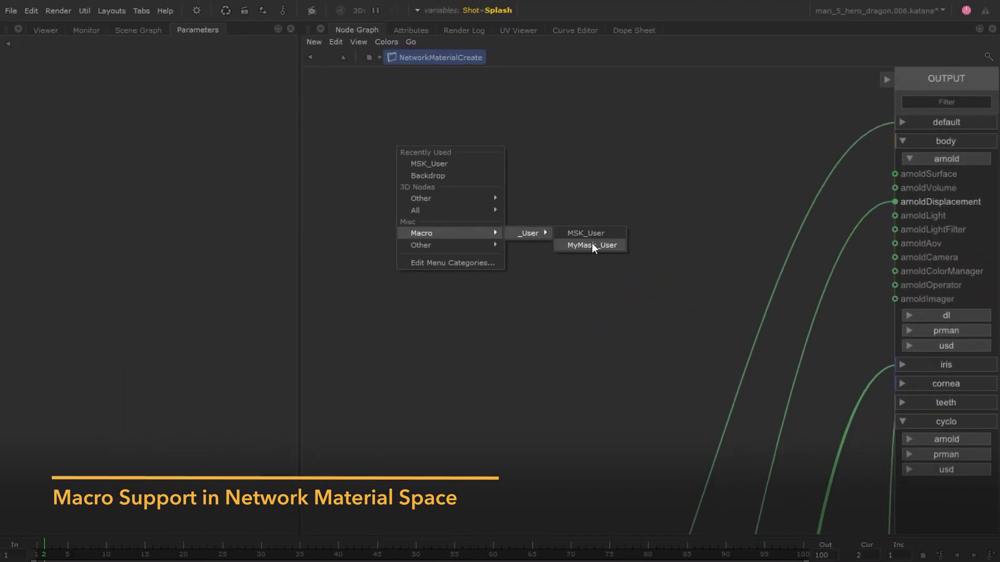
left_click(591, 244)
left_click(525, 191)
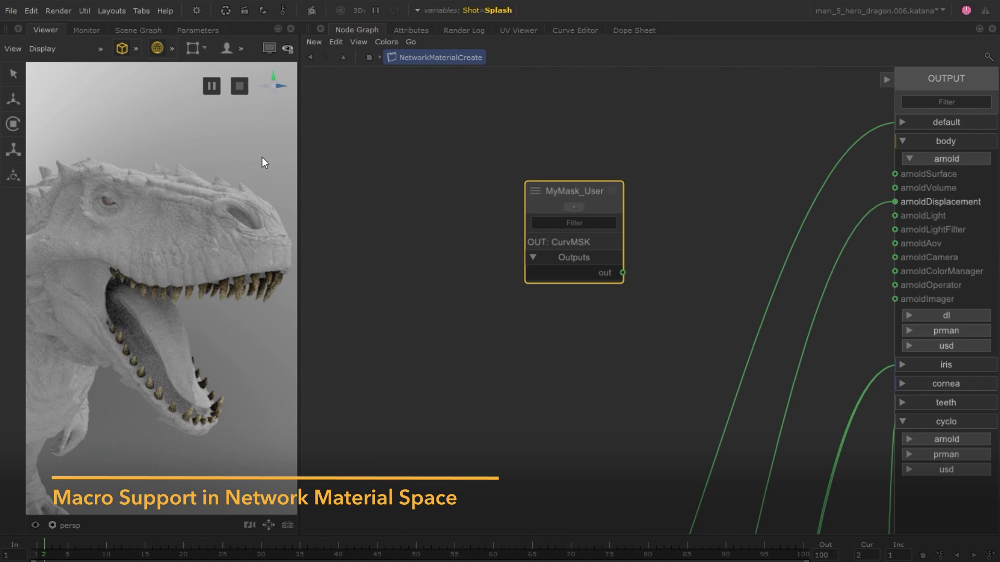
left_click_drag(622, 273, 896, 174)
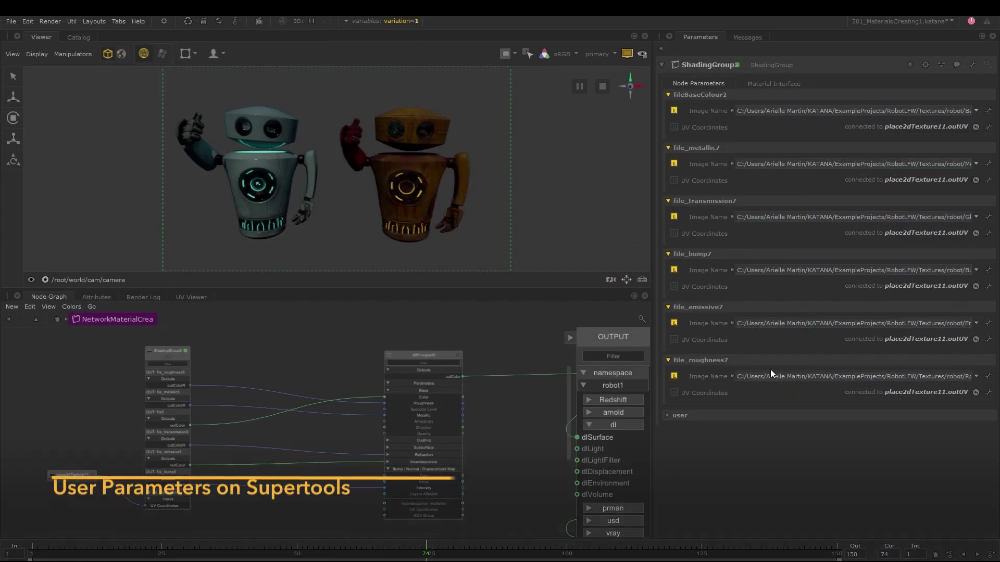
Set the user TextureVariation to 02 and reveal file_roughness7's image name expression
left_click(670, 415)
left_click(739, 444)
type("02")
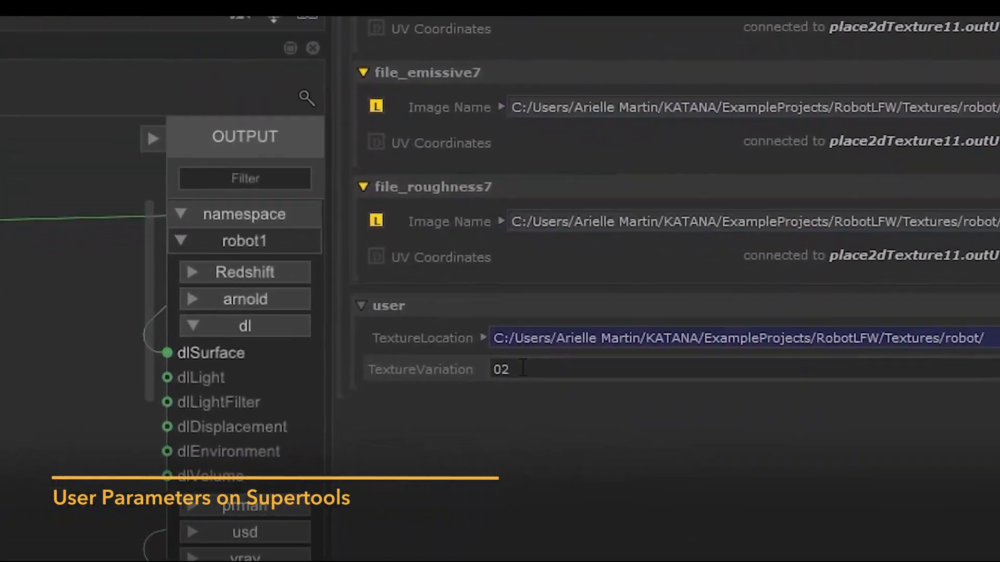
key("BackSpace")
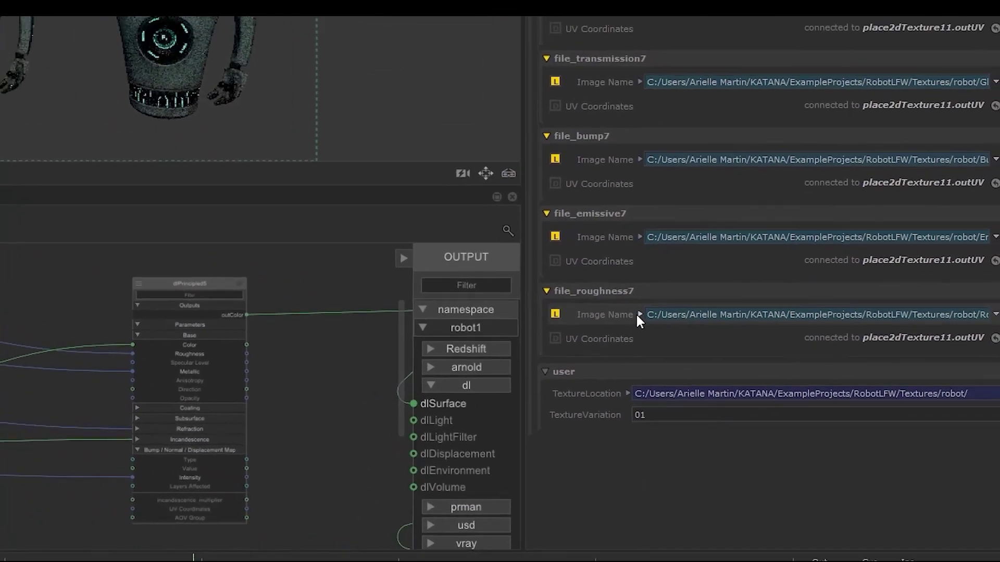
left_click(639, 314)
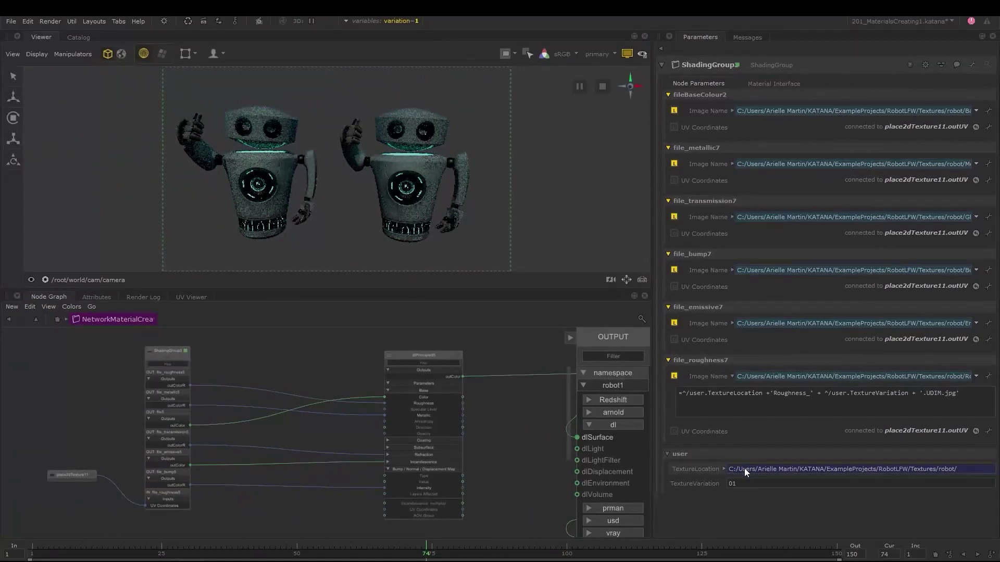
key("Return")
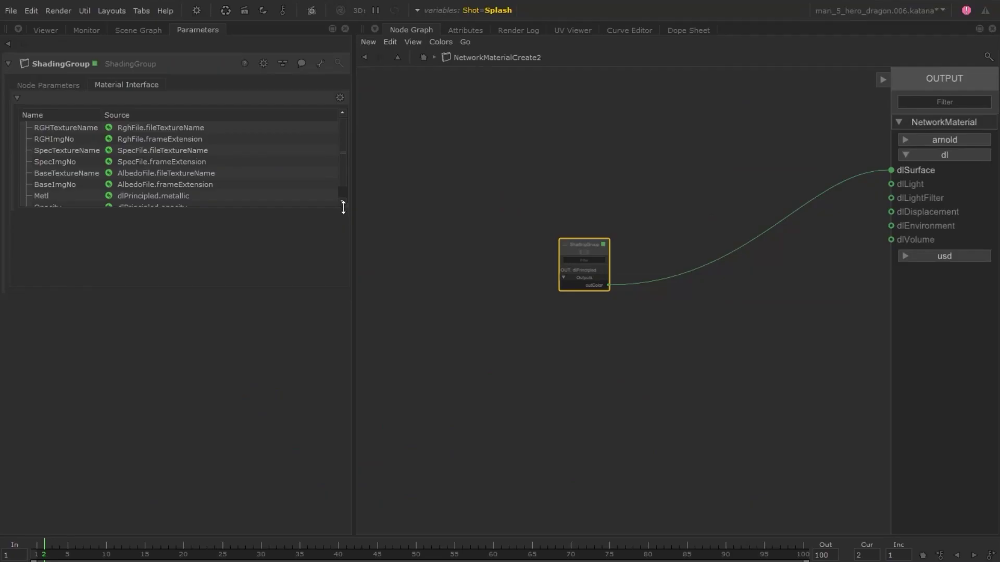
Reorder the Material Interface rows to Base first, then Spec, then RGH
left_click_drag(343, 208, 345, 227)
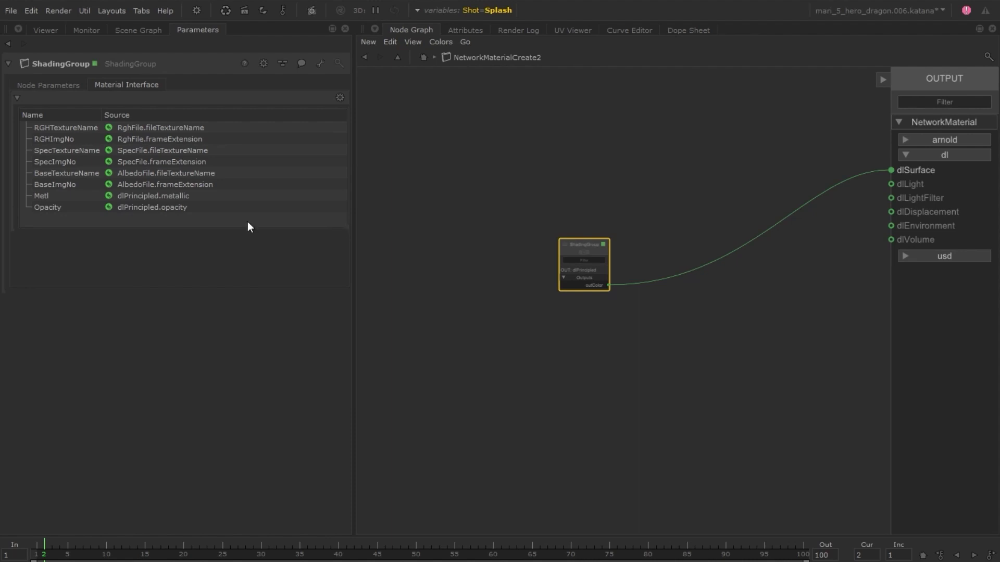
left_click_drag(55, 173, 67, 135)
mouse_move(61, 174)
left_mouse_down()
mouse_move(61, 151)
mouse_move(63, 161)
left_mouse_up()
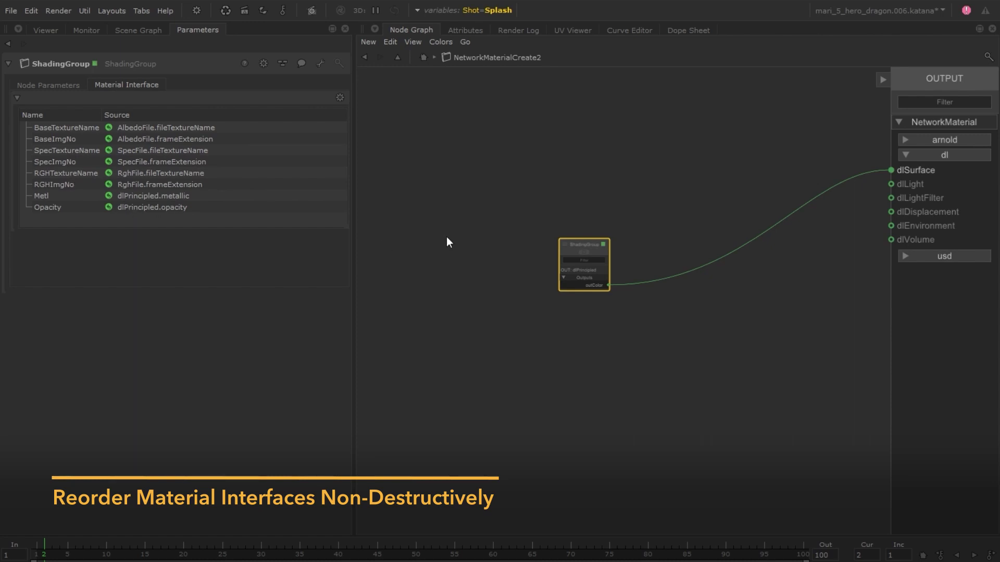
Check NetworkMaterialCreate2's Sources & Order, briefly swapping Spec and Base before restoring Base first
left_click(476, 57)
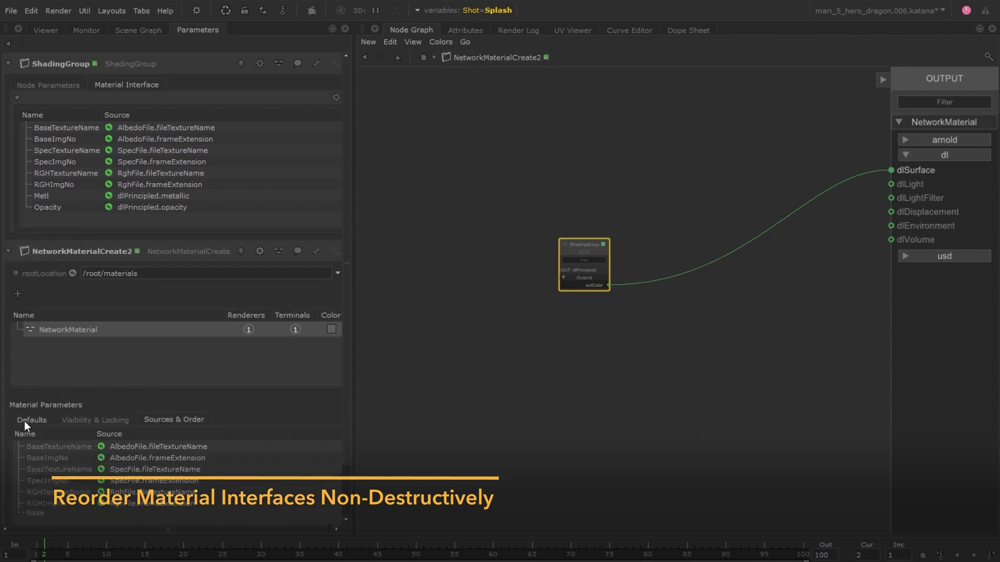
left_click(22, 511)
left_click_drag(348, 376, 347, 402)
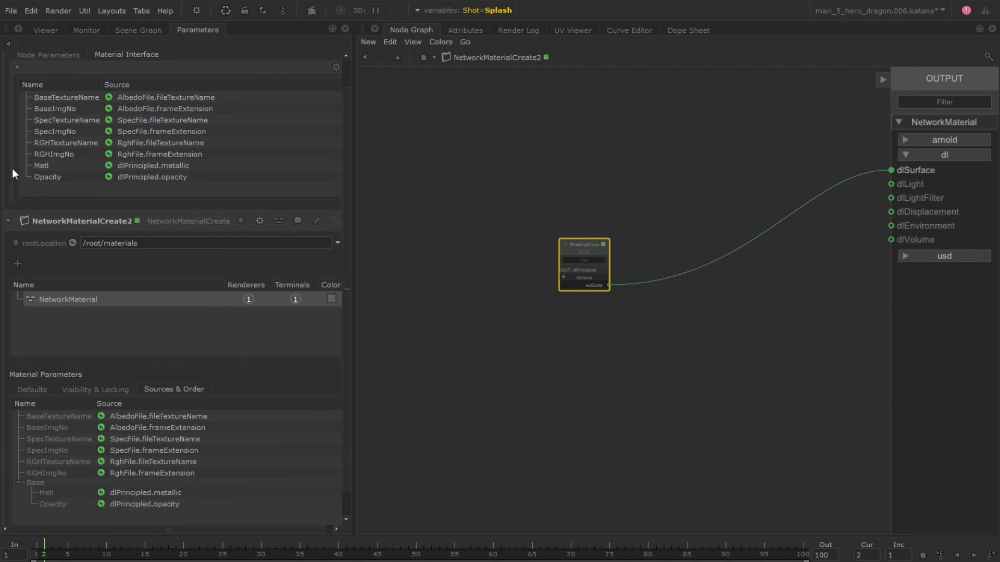
left_click_drag(66, 119, 61, 96)
left_click_drag(61, 131, 62, 102)
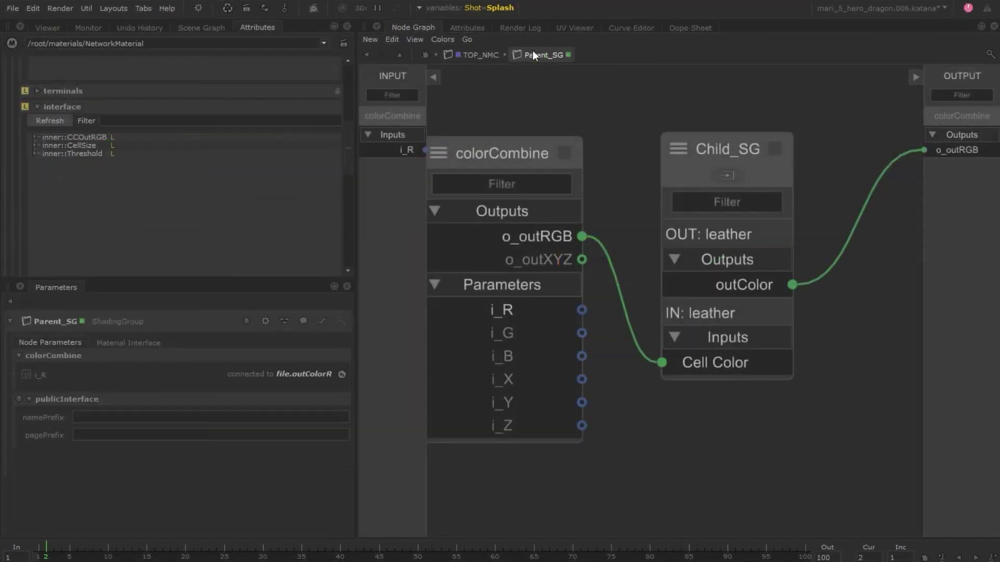
Set namePrefix to outer:: and pagePrefix to ParentPage, refreshing the interface list
left_click(198, 416)
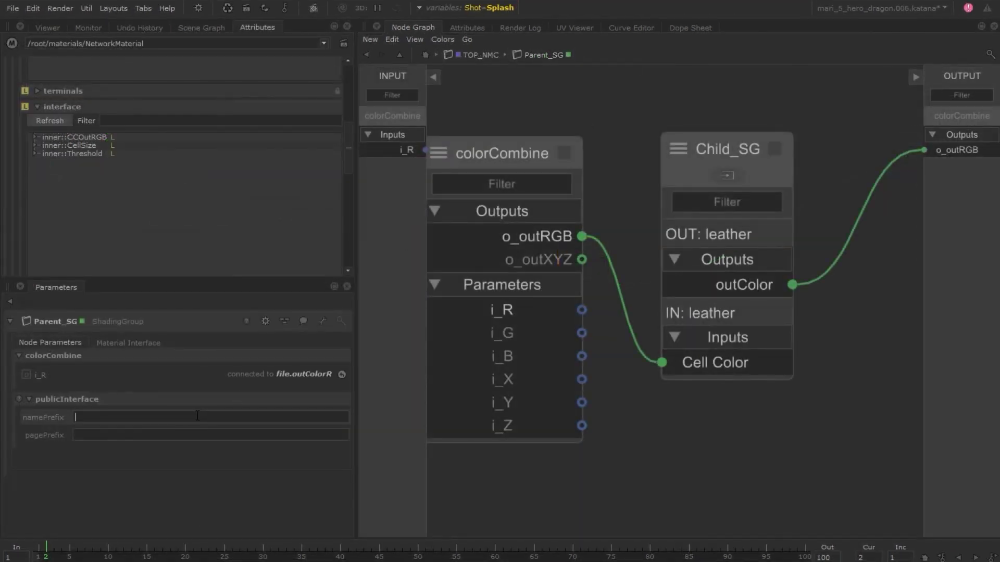
key("Return")
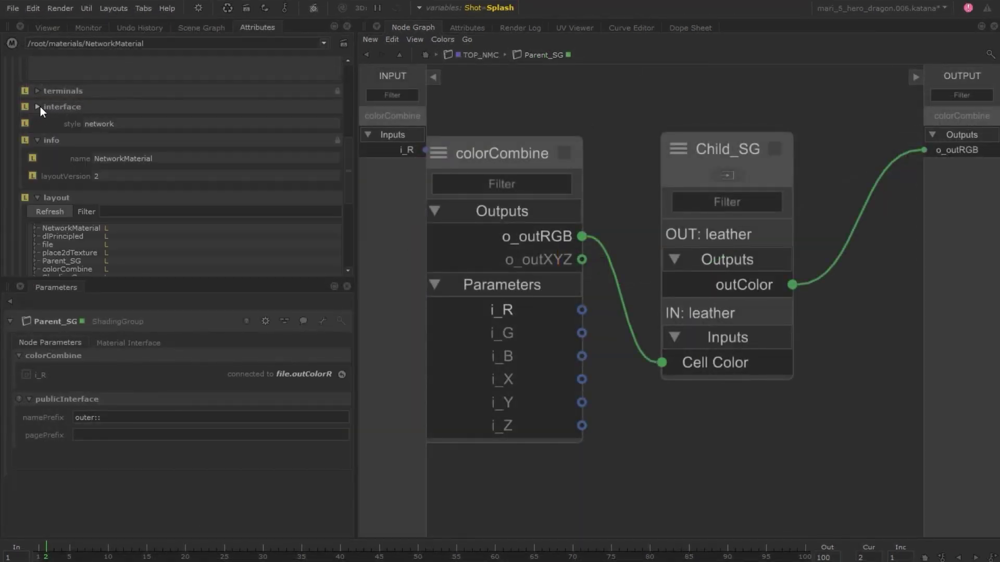
left_click(40, 120)
left_click(34, 137)
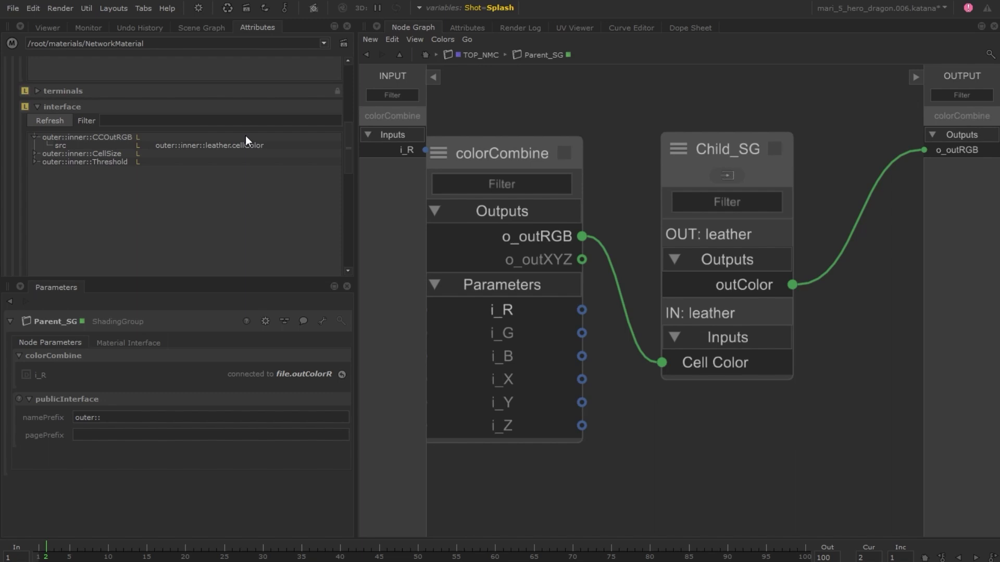
left_click(35, 154)
left_click(35, 171)
left_click(131, 435)
type("ParentPage::")
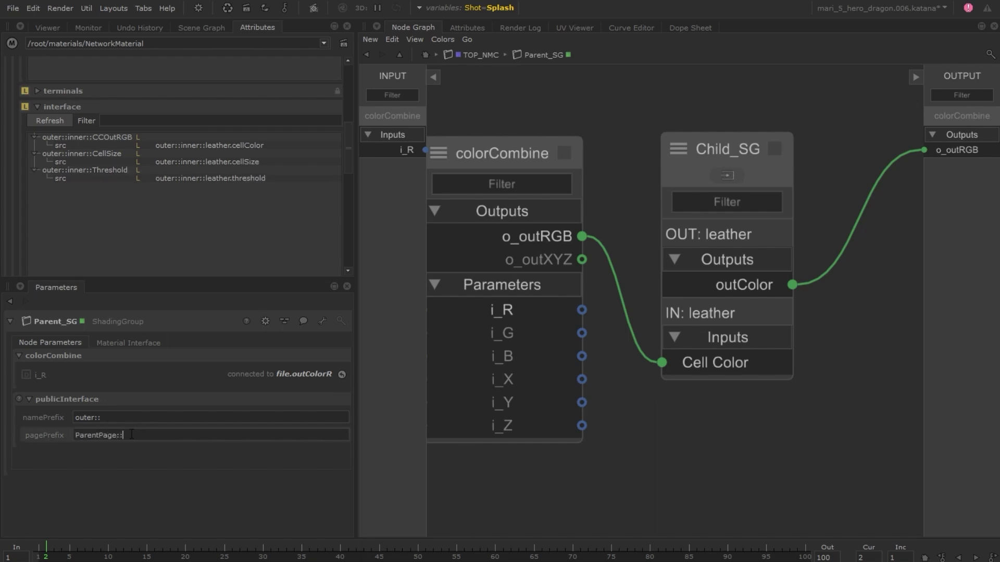
key("Return")
Put Child_SG's Cell Color in group TestPage and refresh to show its page hints
double_click(697, 166)
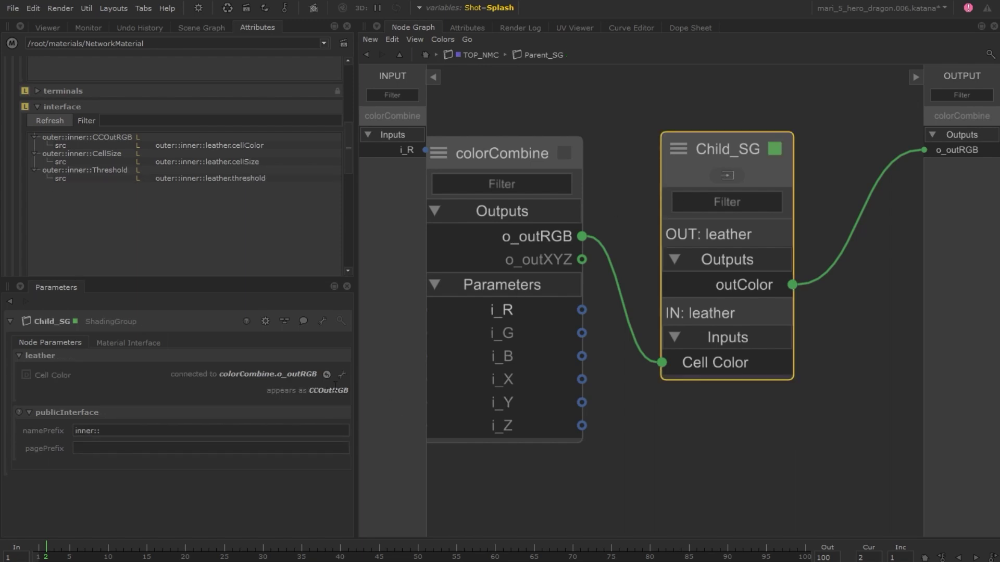
left_click(342, 374)
left_click(355, 400)
left_click(438, 261)
type("TestPage")
key("Return")
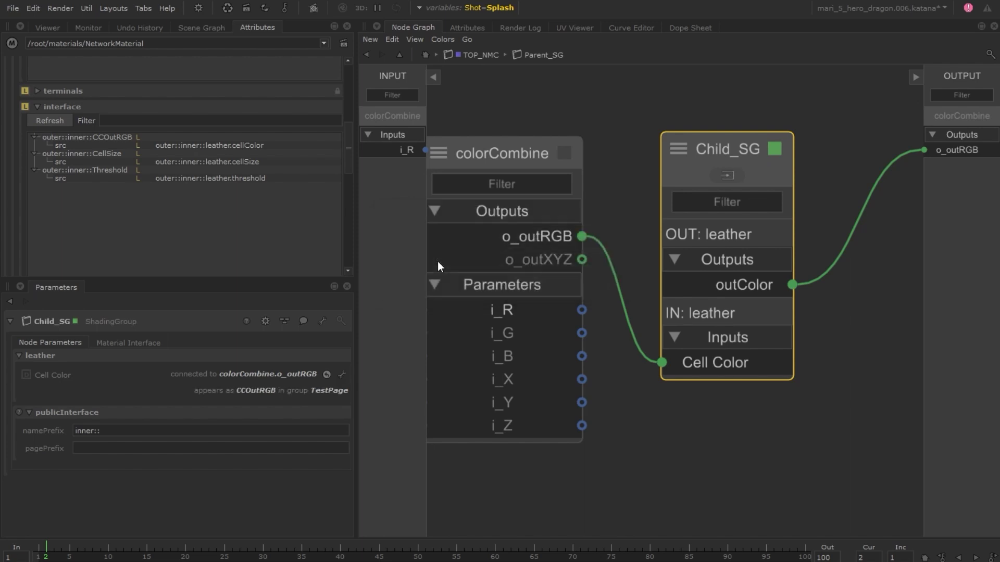
left_click(49, 120)
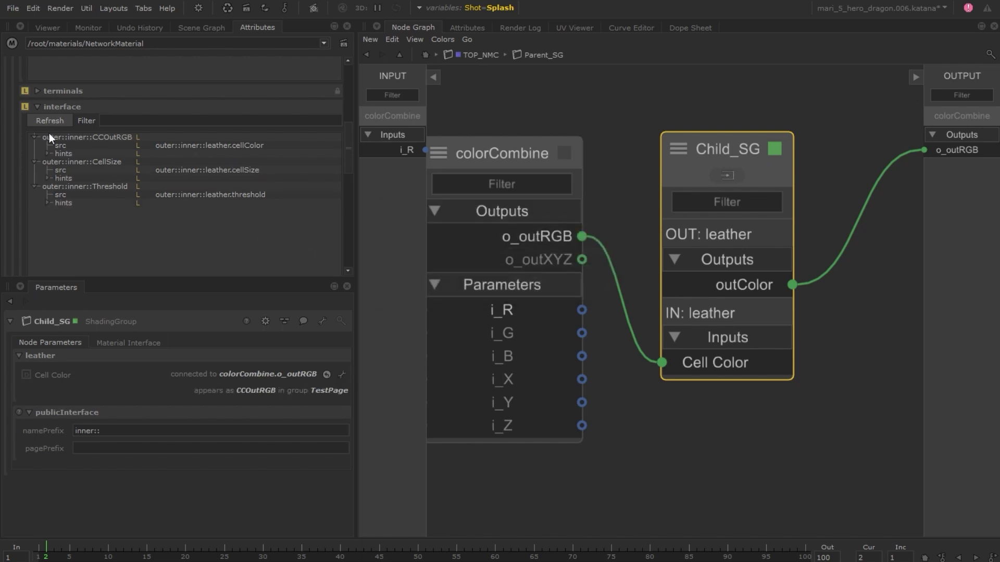
left_click(47, 153)
left_click(47, 186)
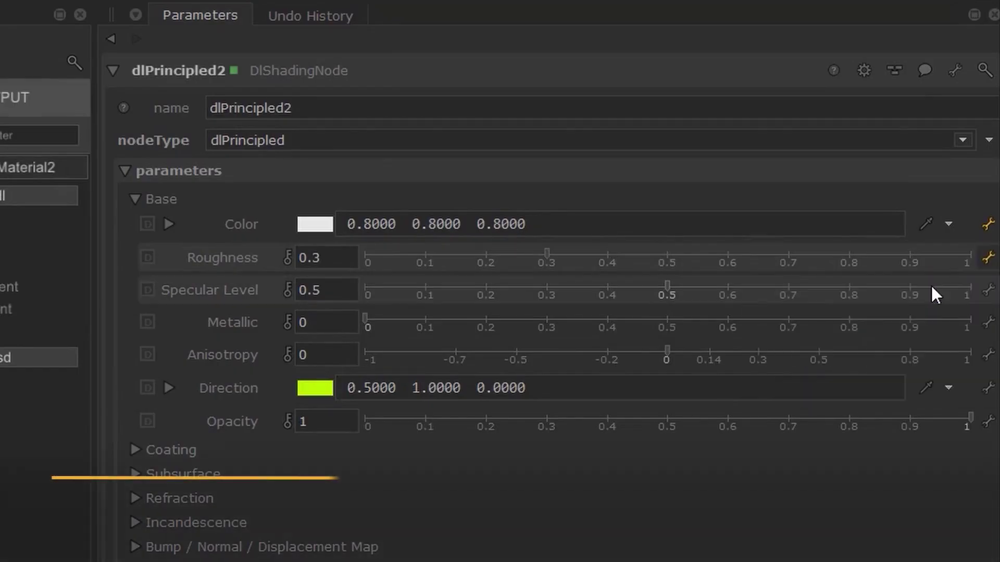
Add dlPrincipled2's Color, Roughness and Metallic parameters to the material interface
left_click(988, 225)
left_click(944, 251)
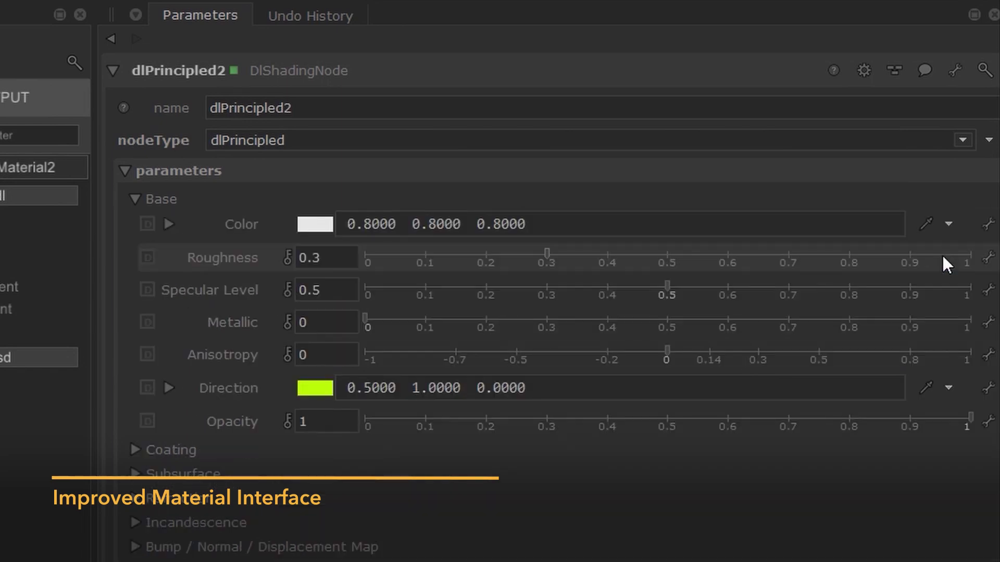
left_click(989, 225)
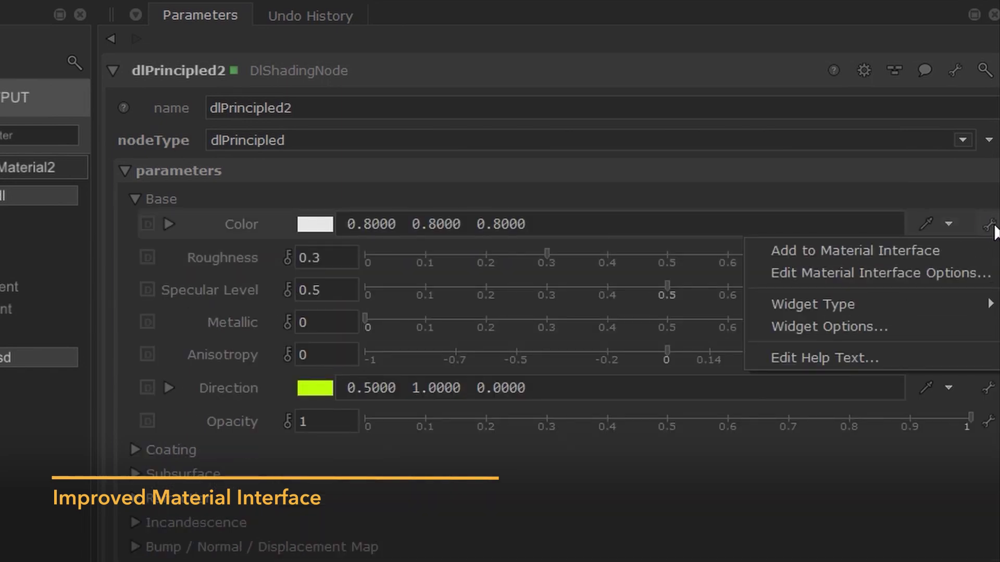
left_click(917, 251)
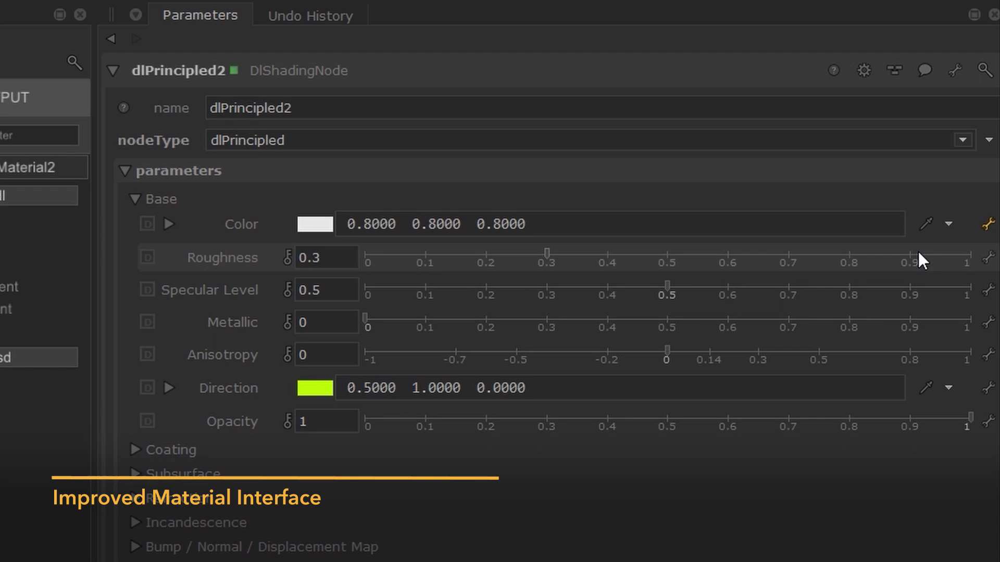
left_click(987, 257)
left_click(960, 281)
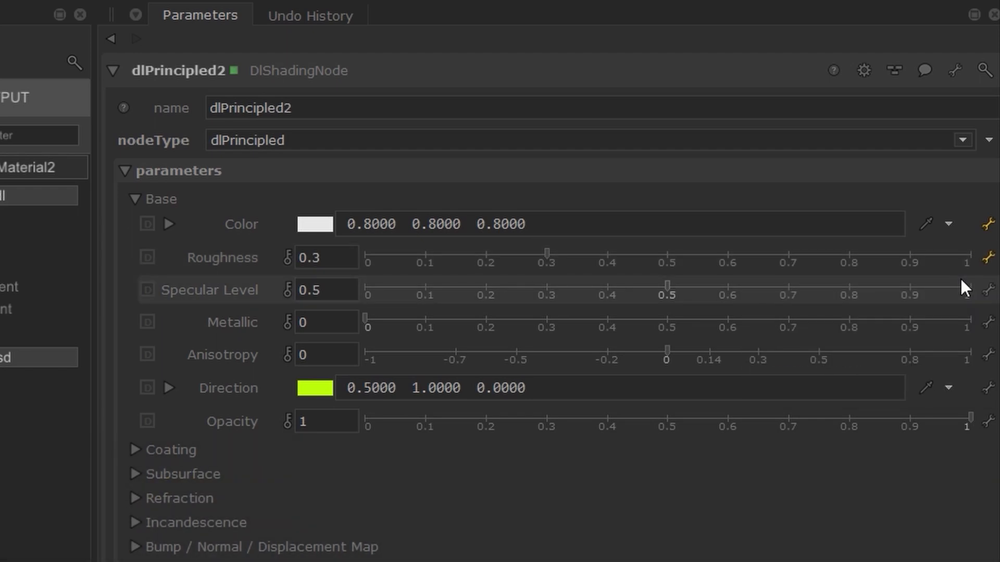
left_click(987, 322)
left_click(961, 345)
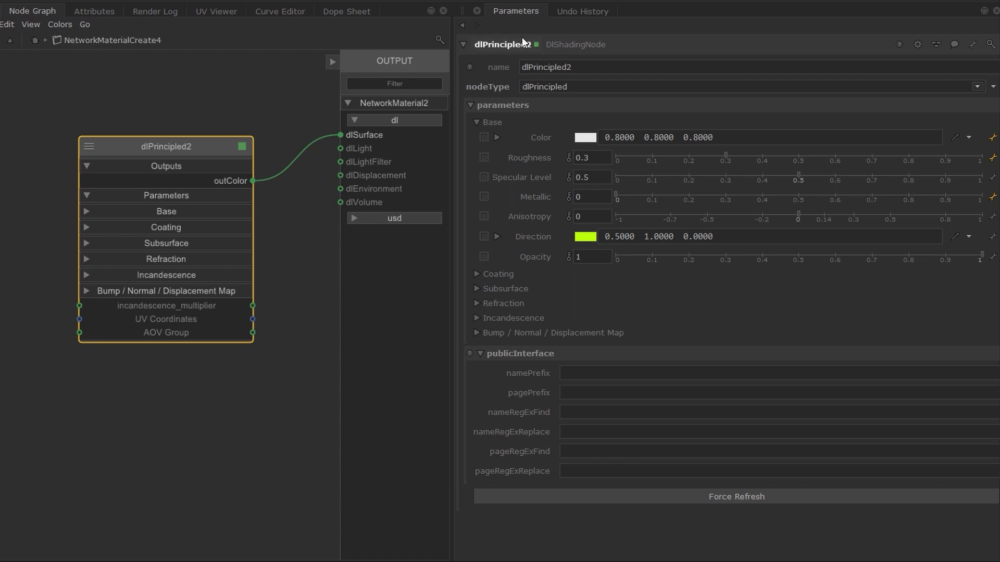
In NetworkMaterialCreate4, set Color to purple (0.3515 0.0741 1.0000)
left_click(162, 40)
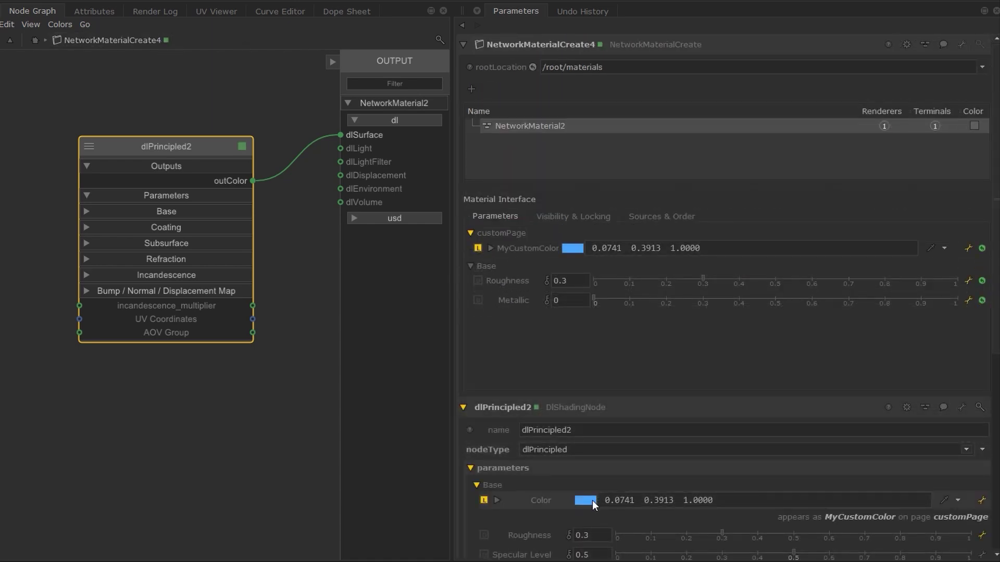
left_click(592, 501)
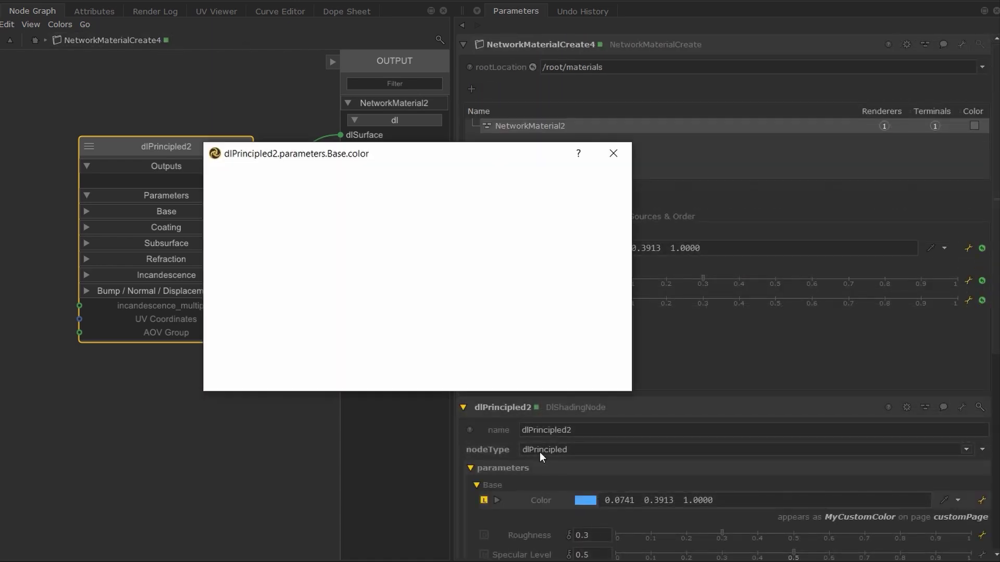
left_click_drag(417, 151, 254, 130)
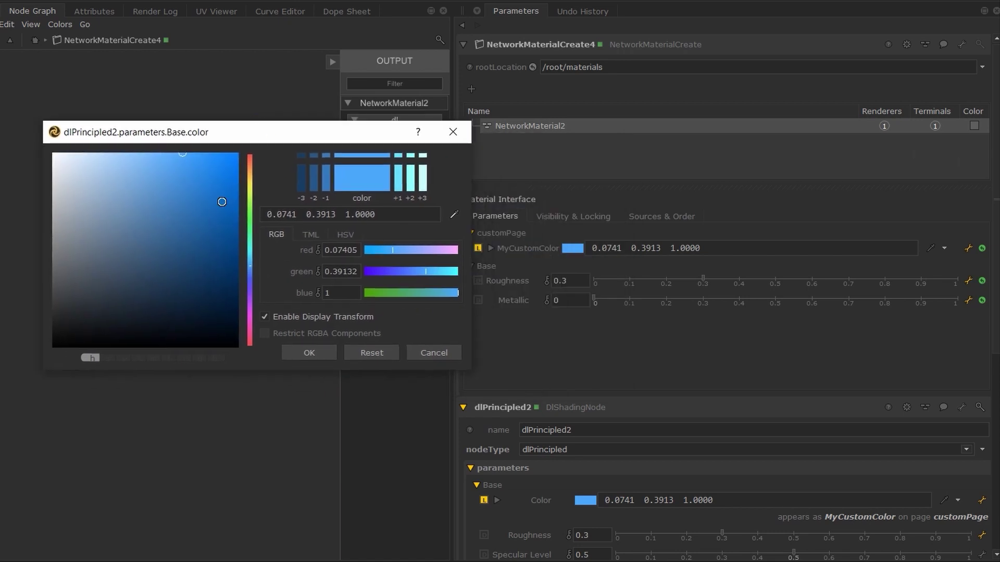
left_click(250, 226)
left_click(251, 297)
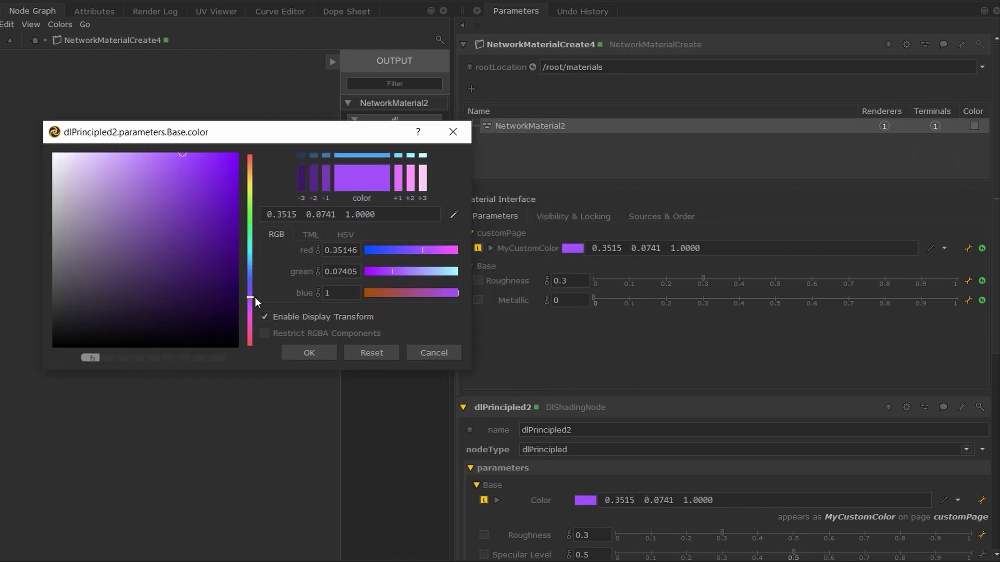
left_click(305, 354)
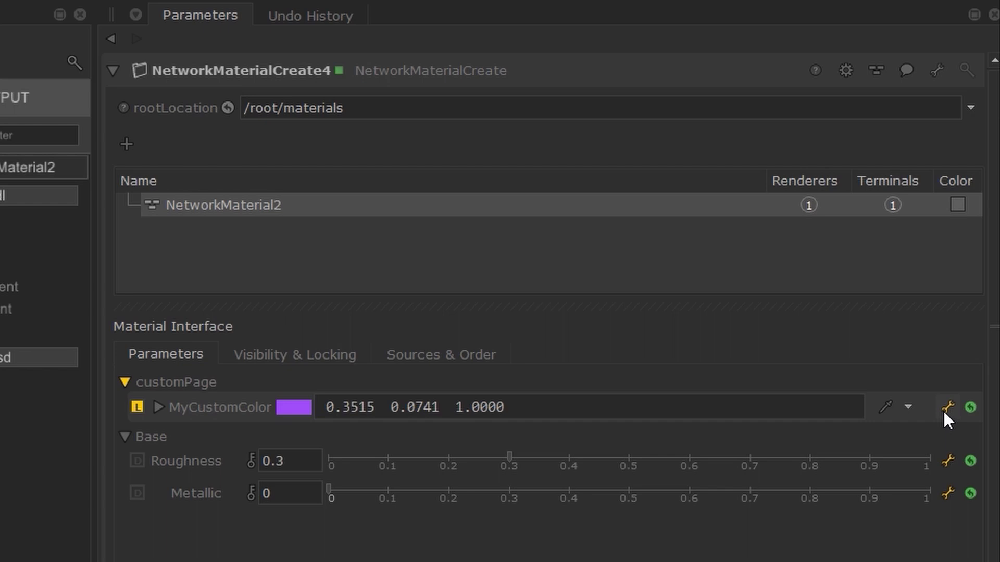
Remove MyCustomColor and Roughness from the material interface
left_click(967, 249)
left_click(931, 264)
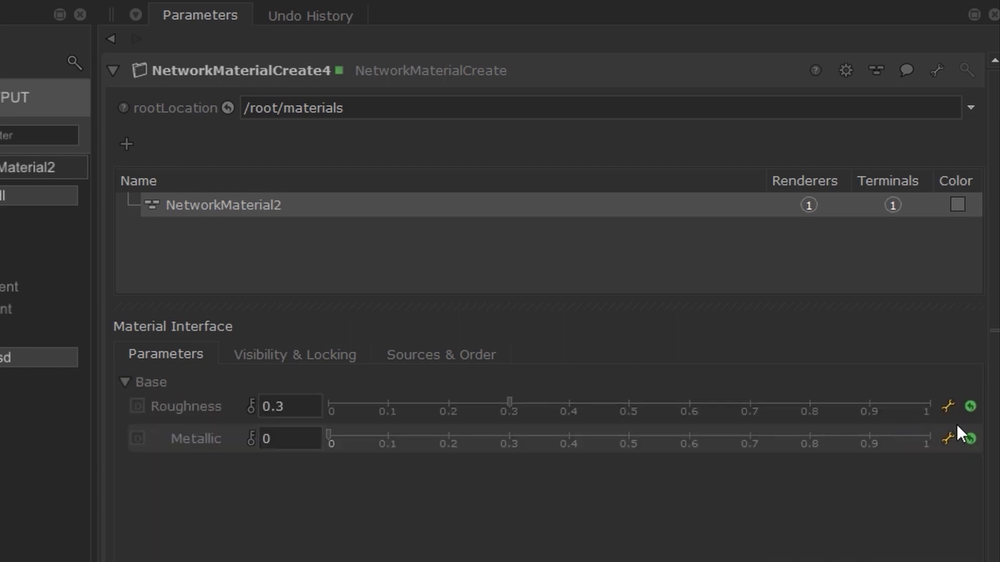
left_click(948, 406)
left_click(903, 430)
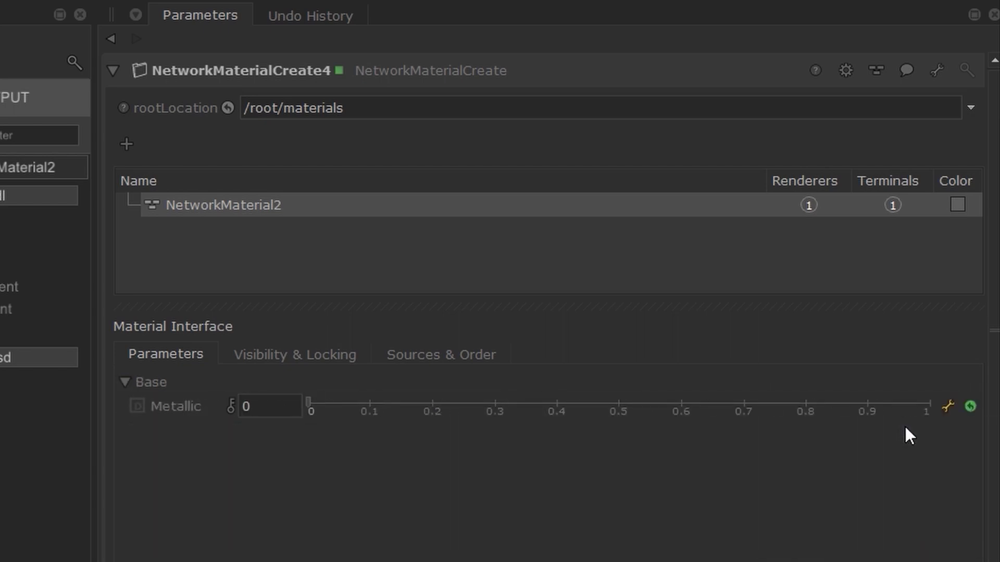
left_click(968, 406)
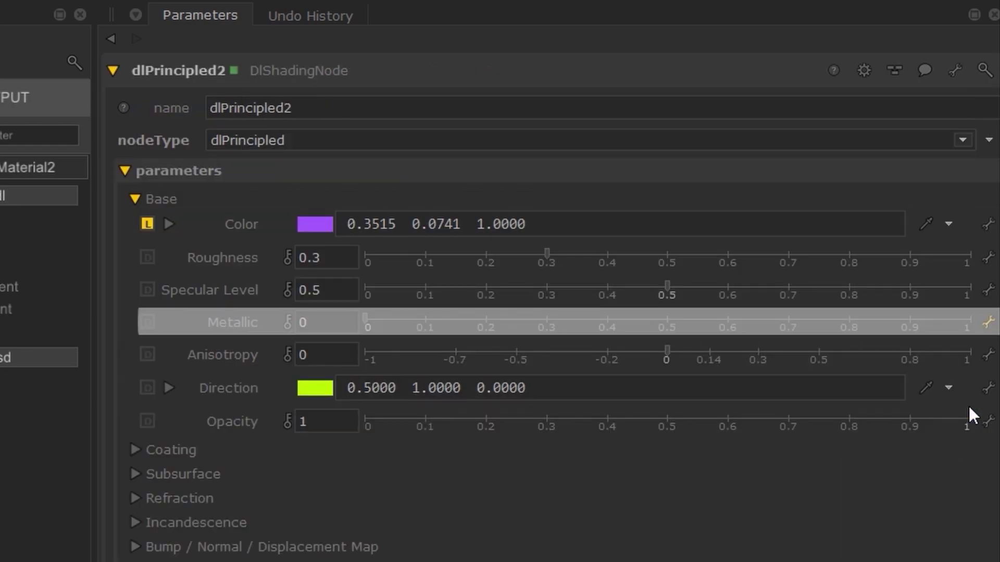
left_click(988, 224)
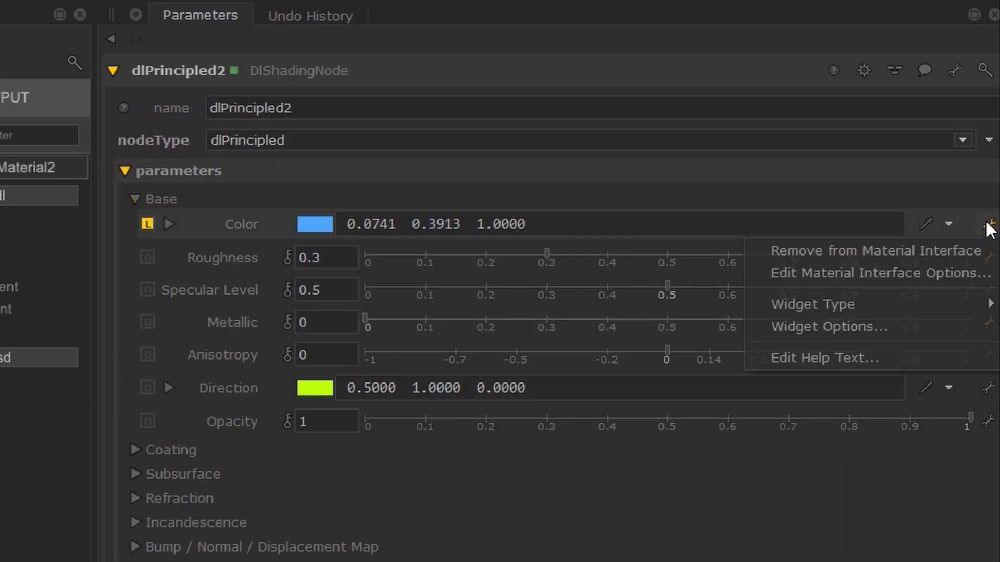
Give Color the interface label MyCustomColor on page customPage
left_click(885, 272)
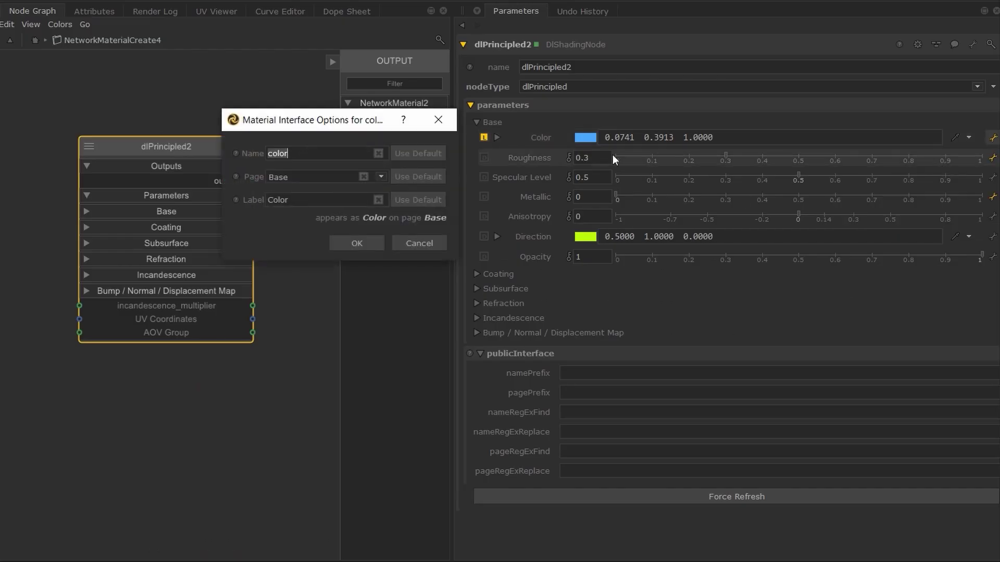
left_click(302, 198)
type("MyCustom")
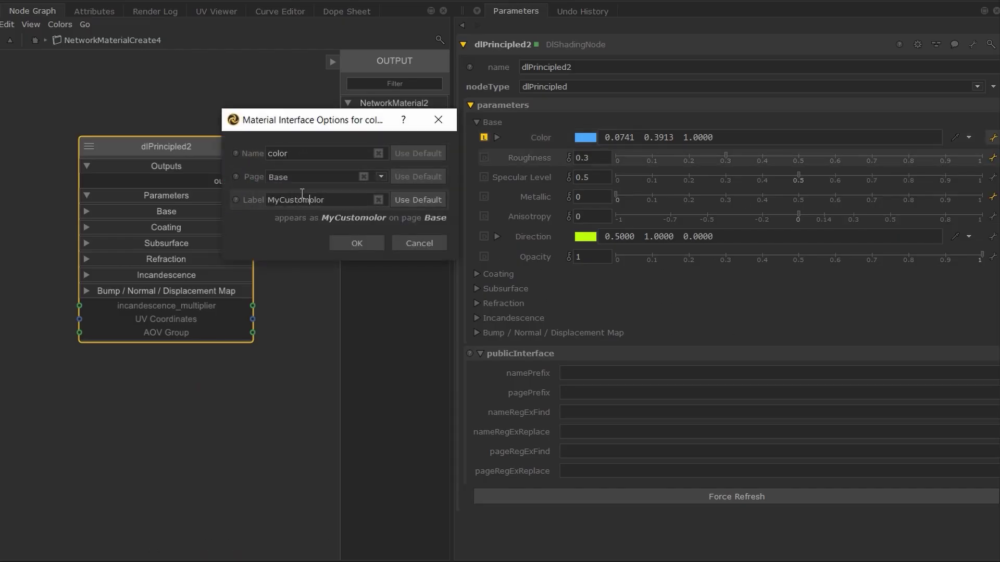
left_click(270, 177)
type("customPage")
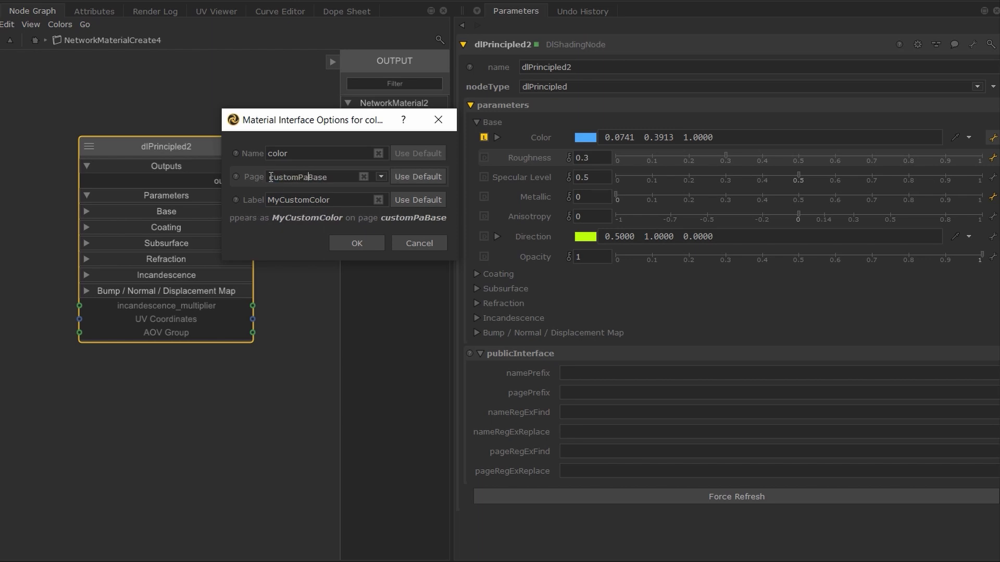
left_click(373, 242)
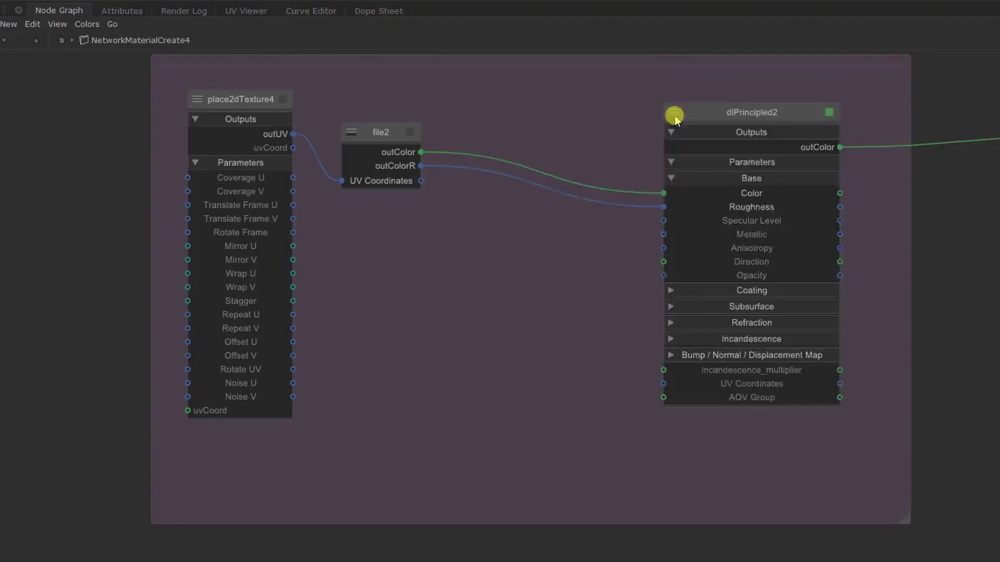
Cycle dlPrincipled2 to fully expanded and enable the nodegraph showPagesConnectedOnly preference
left_click(674, 113)
left_click(673, 113)
left_click(674, 113)
left_click(712, 120)
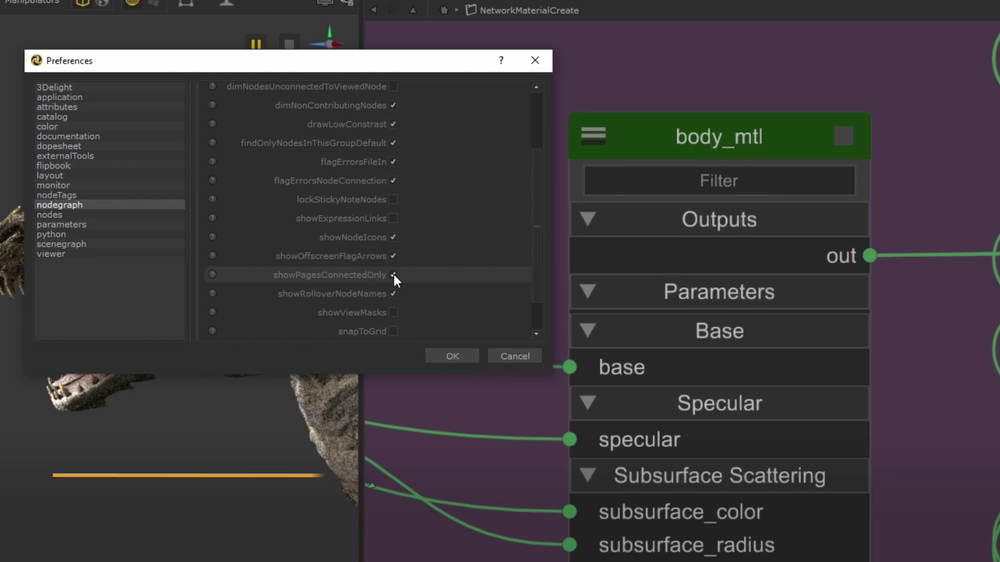
left_click(393, 274)
left_click(447, 355)
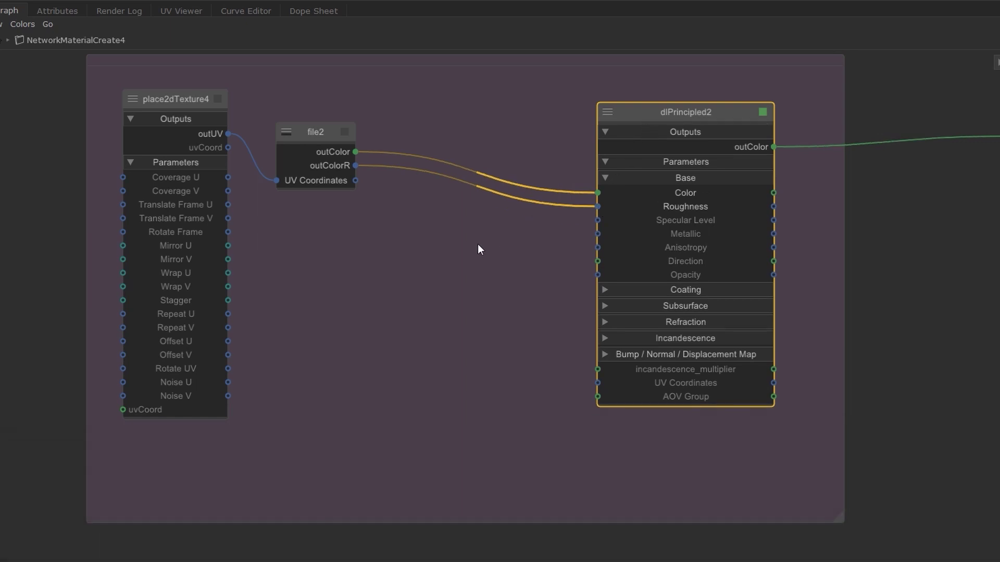
Pull a wire from file2's outColorR and drop four routing dots along it
left_click(319, 248)
left_click_drag(355, 166, 279, 296)
left_click(279, 290)
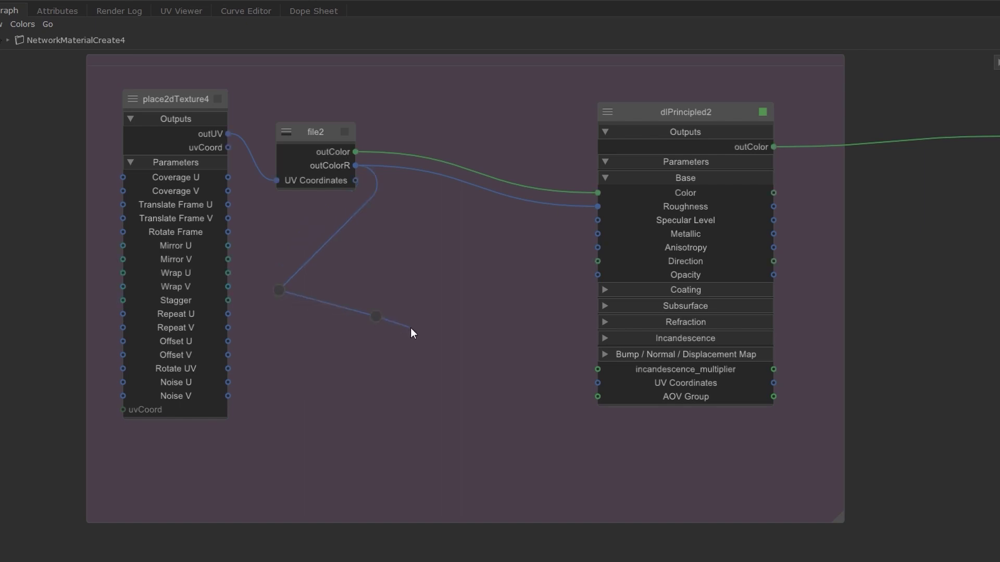
left_click(443, 279)
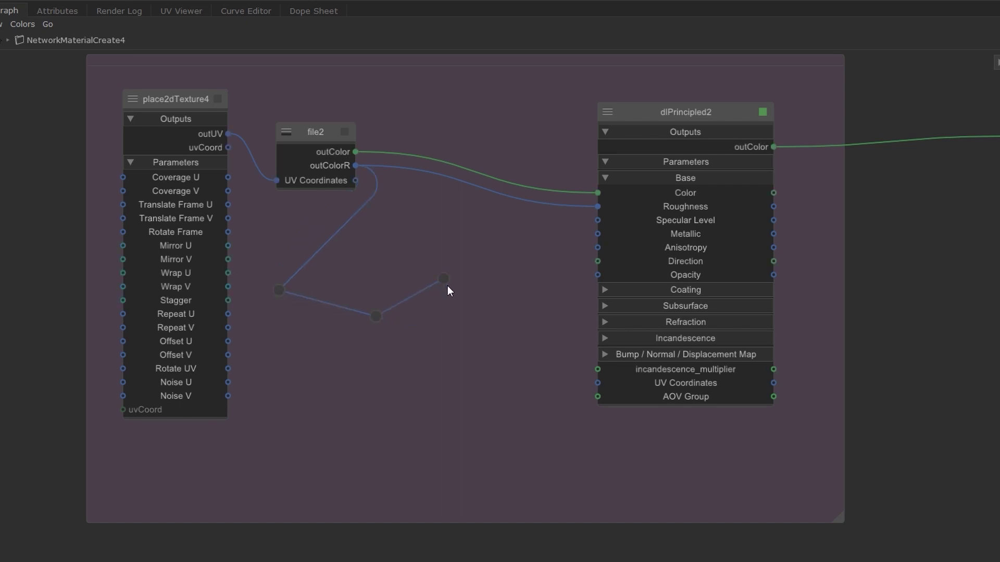
left_click(442, 399)
left_click(541, 239)
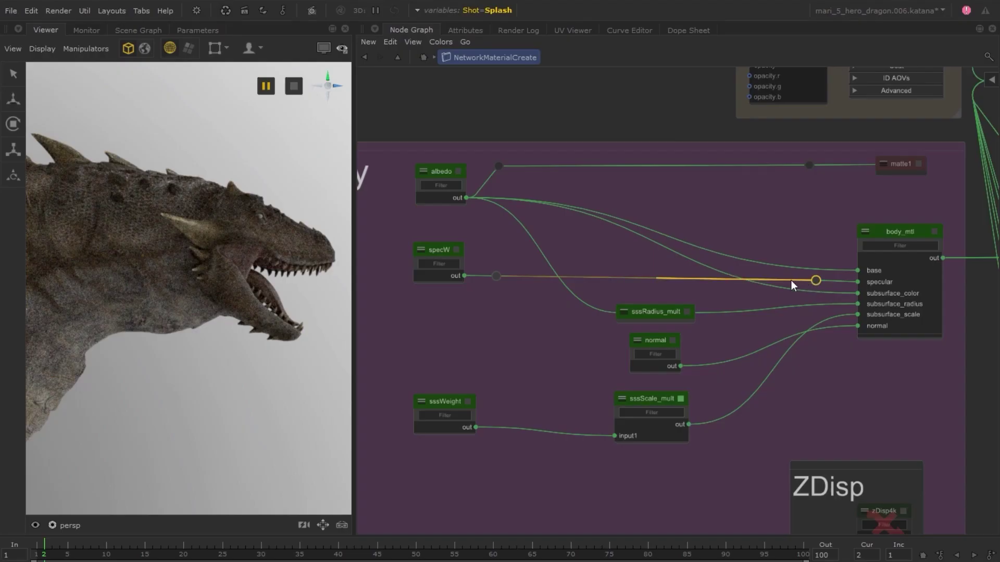
Connect albedo.out to body_mtl's base, and wire file2's outColorR into dlPrincipled's Specular Level
left_click(390, 41)
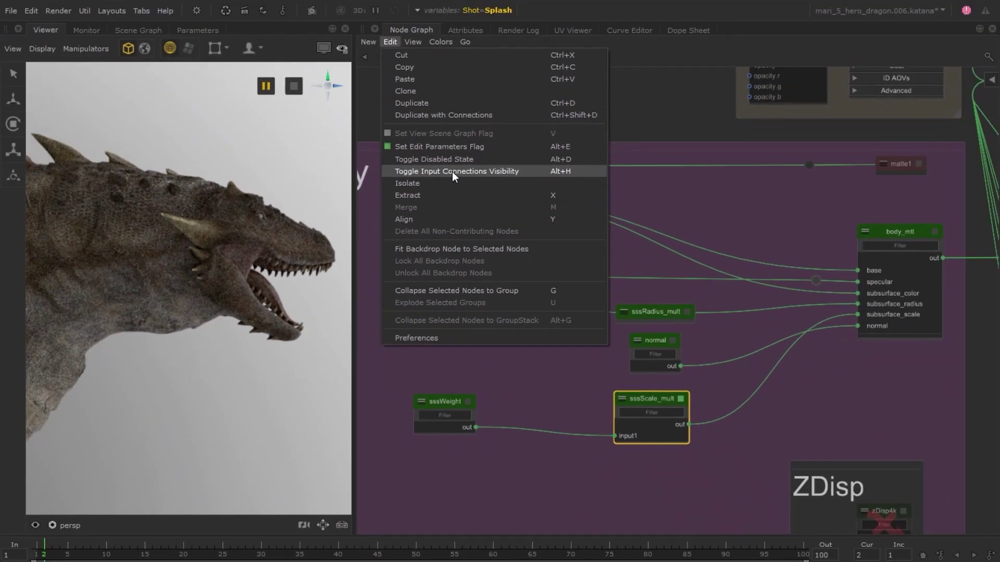
left_click(451, 154)
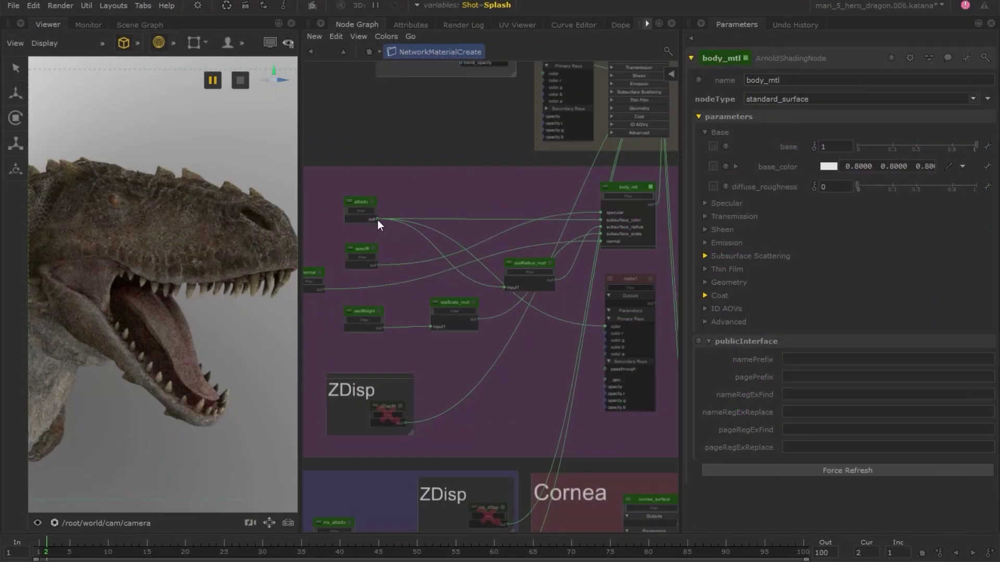
left_click_drag(464, 203, 604, 229)
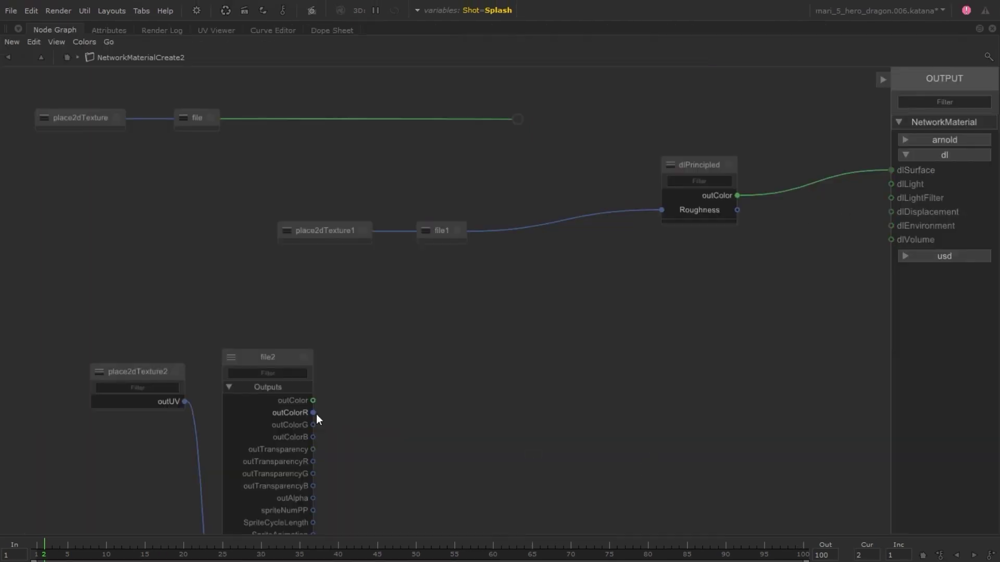
left_click_drag(312, 412, 670, 250)
left_click_drag(517, 123, 436, 296)
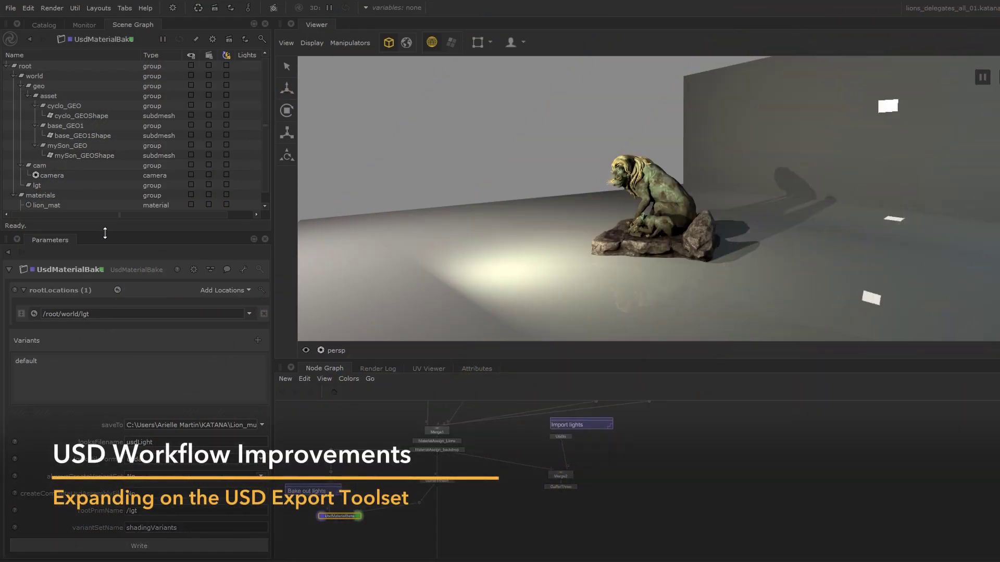
View GafferThree8's rect light in the Viewer, tumble around it, then edit the UsdIn light-import node
middle_click_drag(396, 484, 601, 459)
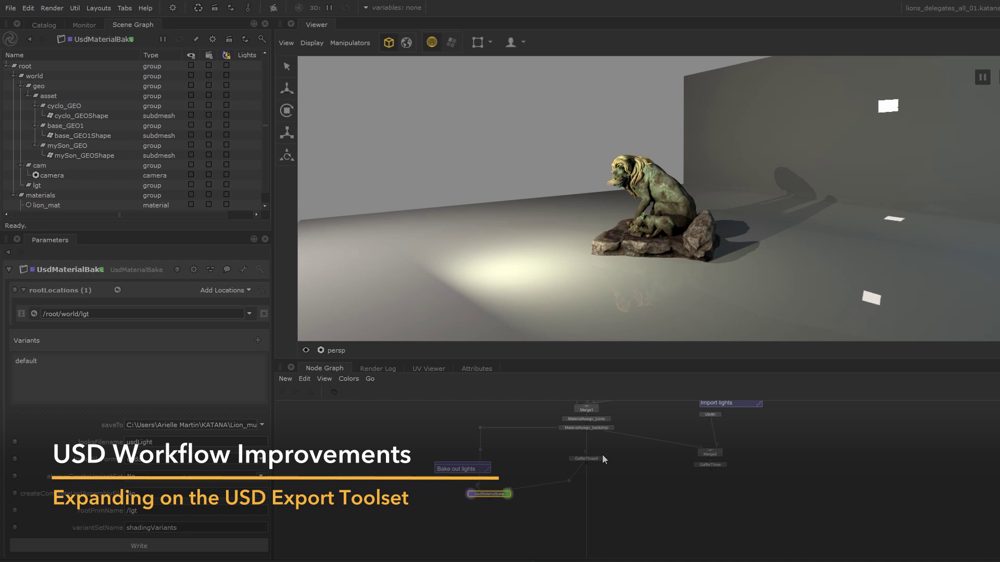
left_click(600, 457)
key("e")
key("v")
left_click_drag(493, 131, 476, 221, "alt")
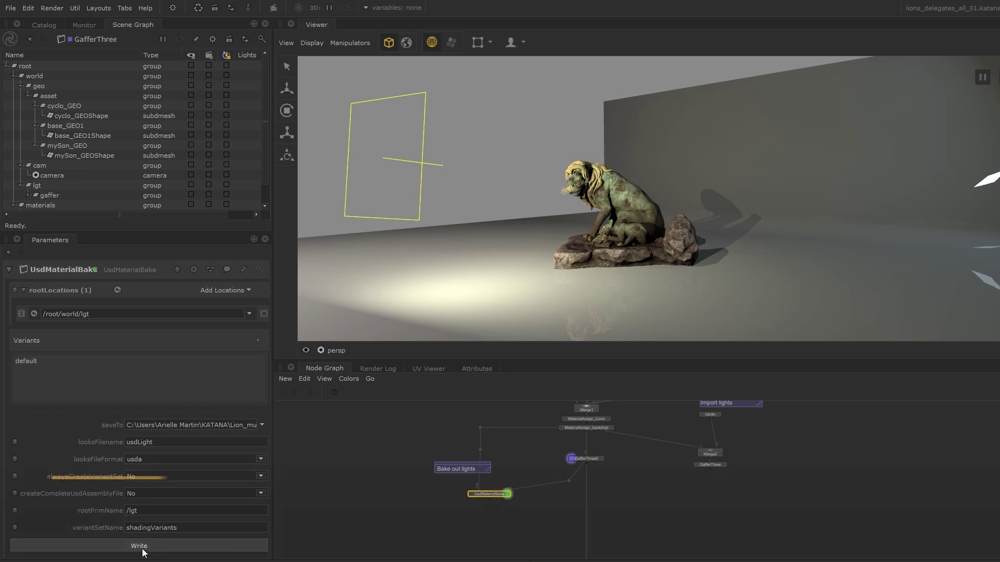
scroll(596, 510, "up", 5)
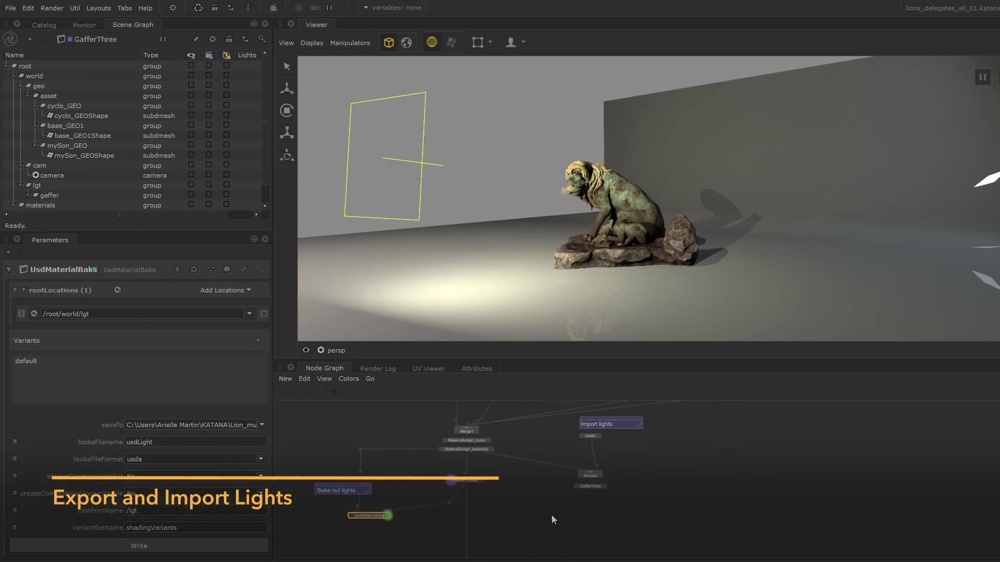
left_click(593, 442)
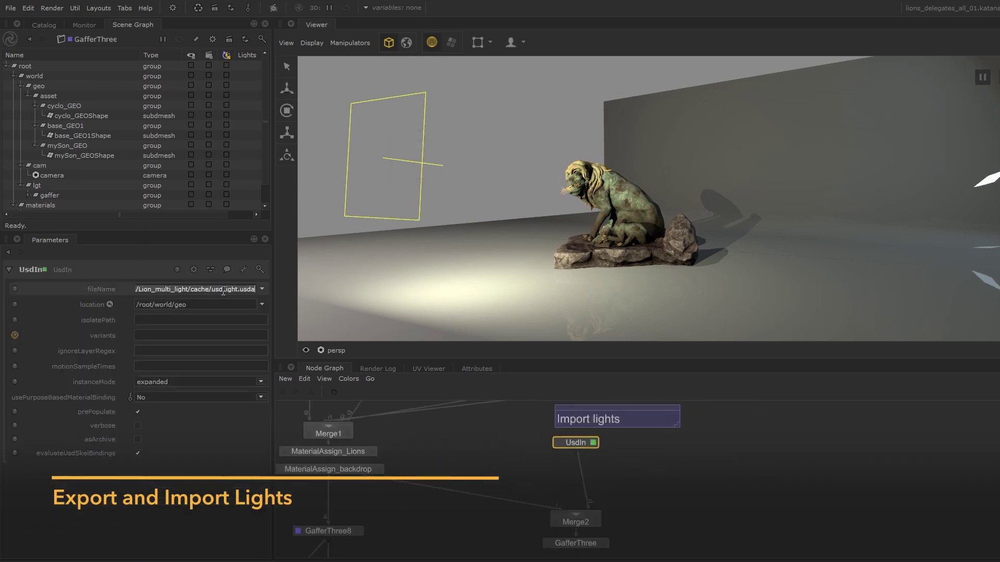
Edit and view GafferThree, then adopt the imported BlueRim_LT light for editing
middle_click_drag(526, 468, 501, 423)
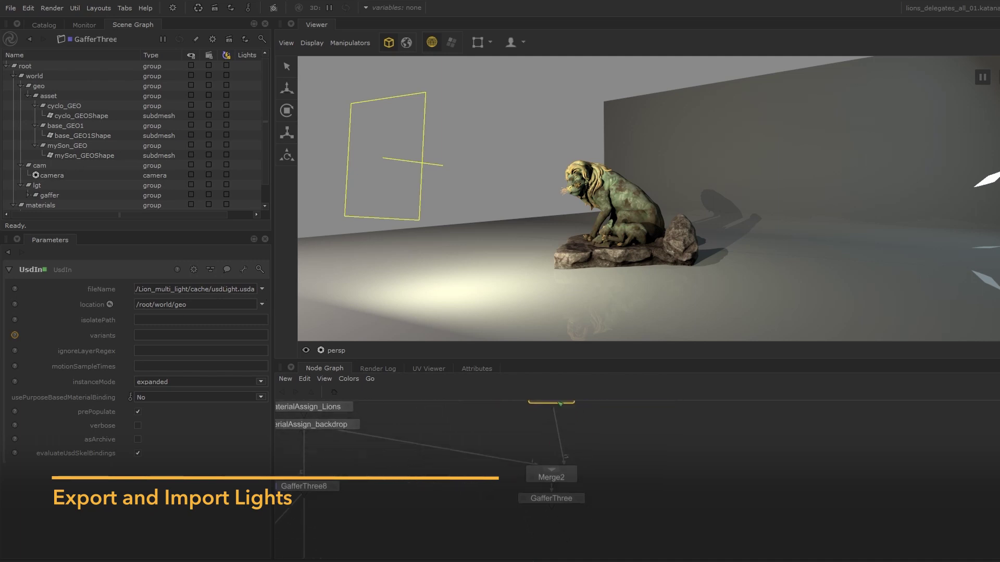
left_click(569, 498)
key("e")
key("v")
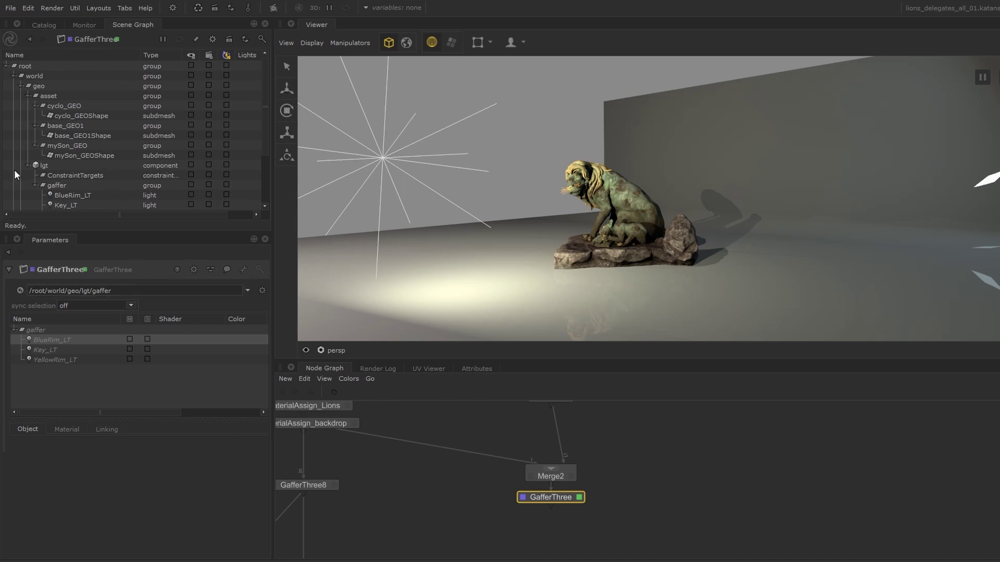
right_click(59, 340)
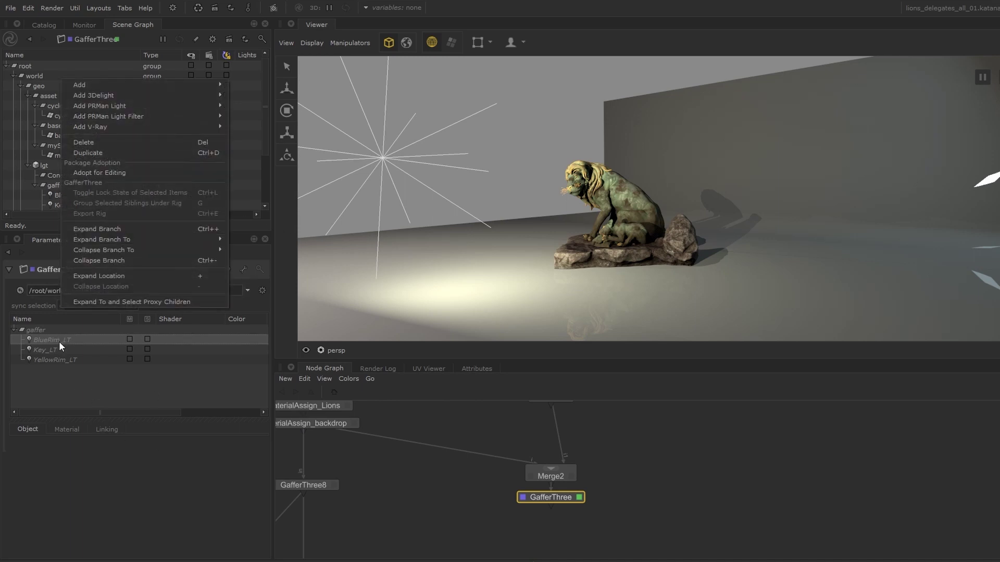
left_click(76, 172)
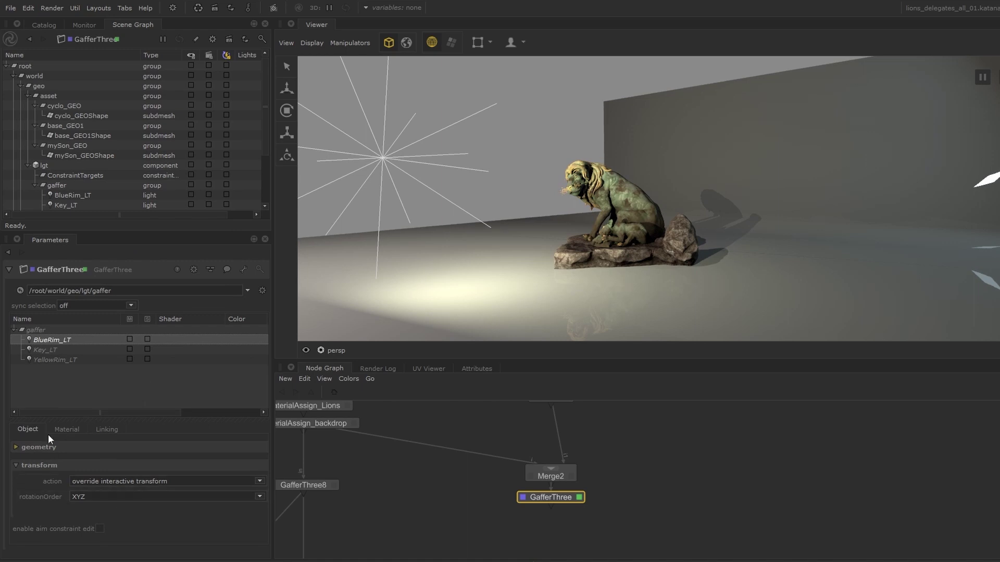
Change BlueRim_LT's usdLightShader colour to magenta
left_click(67, 429)
left_click(23, 501)
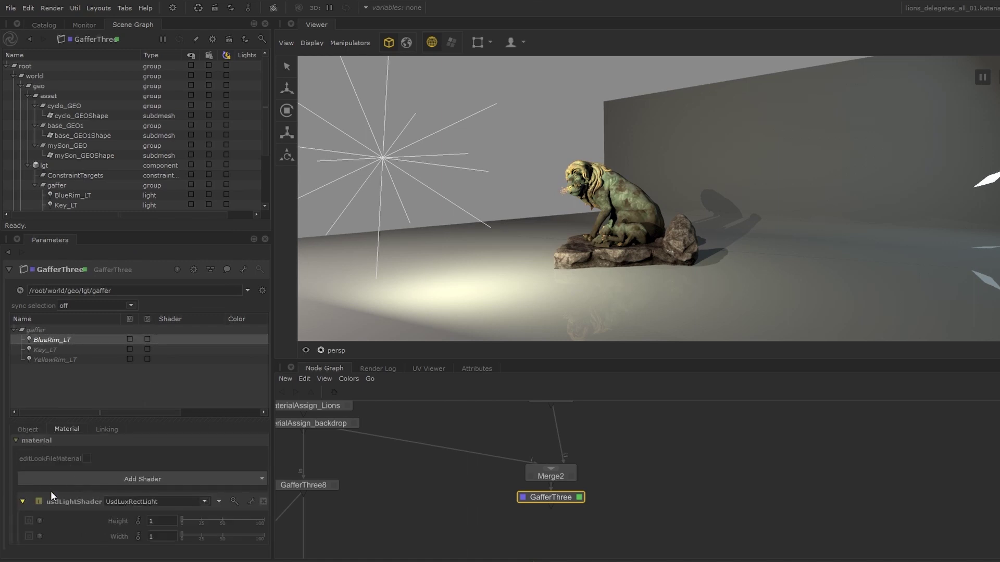
scroll(79, 479, "down", 3)
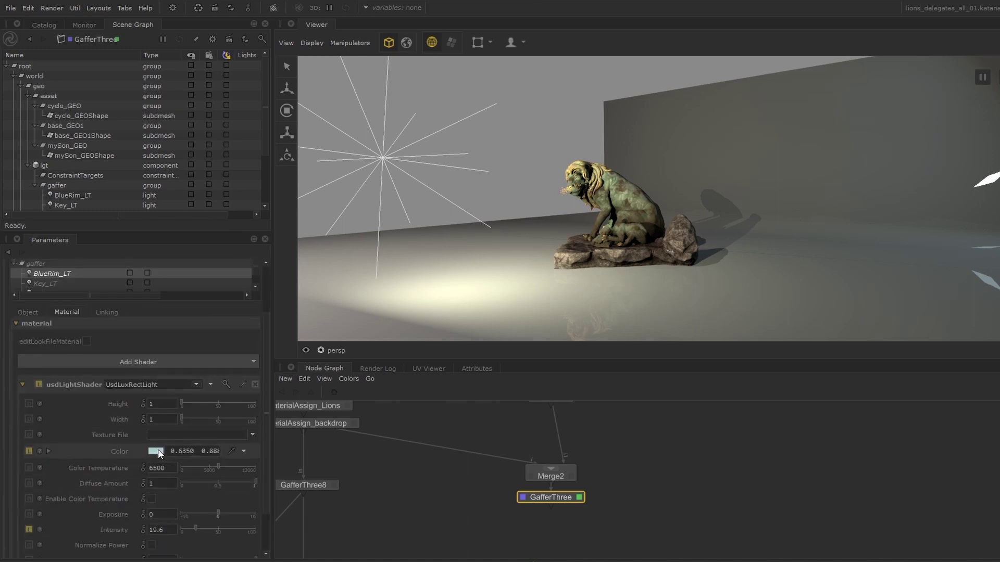
left_click(159, 454)
left_click(522, 246)
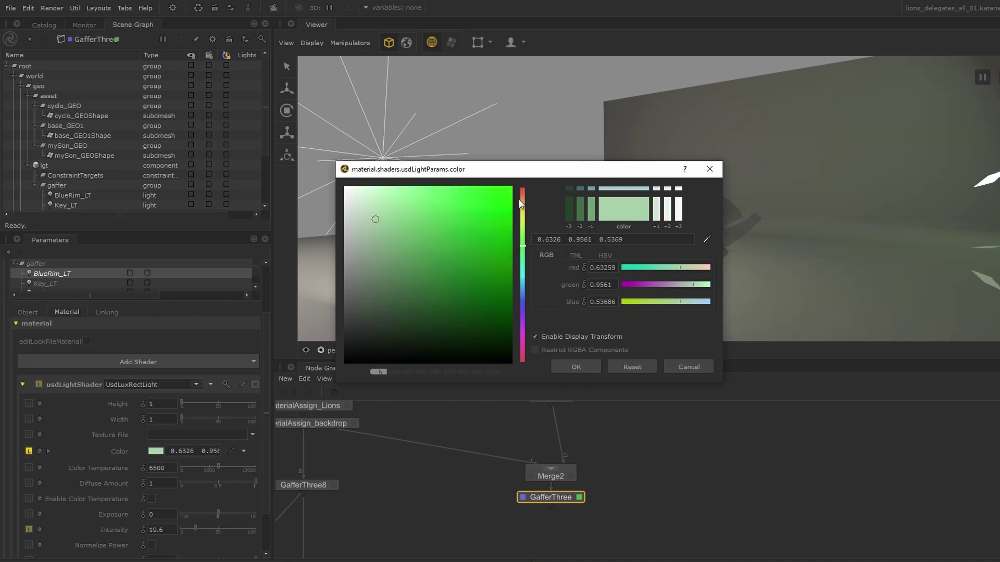
left_click_drag(520, 169, 839, 300)
left_click(841, 439)
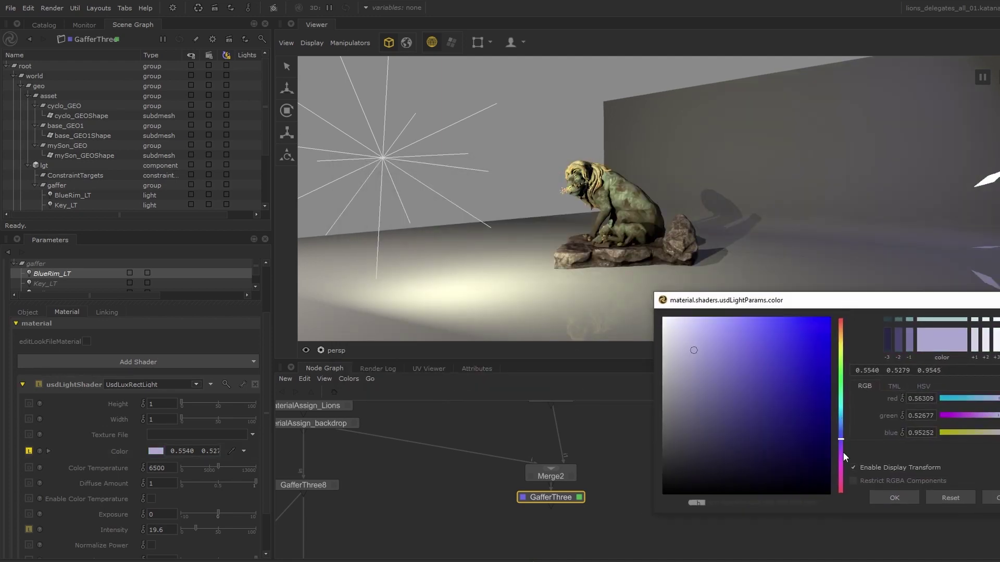
left_click(841, 464)
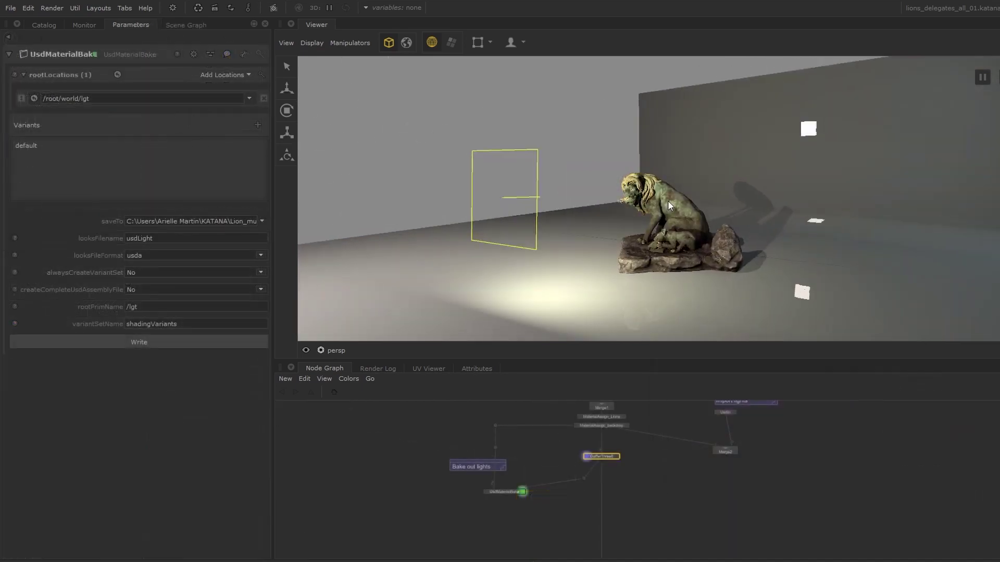
left_click_drag(667, 201, 694, 207, "alt")
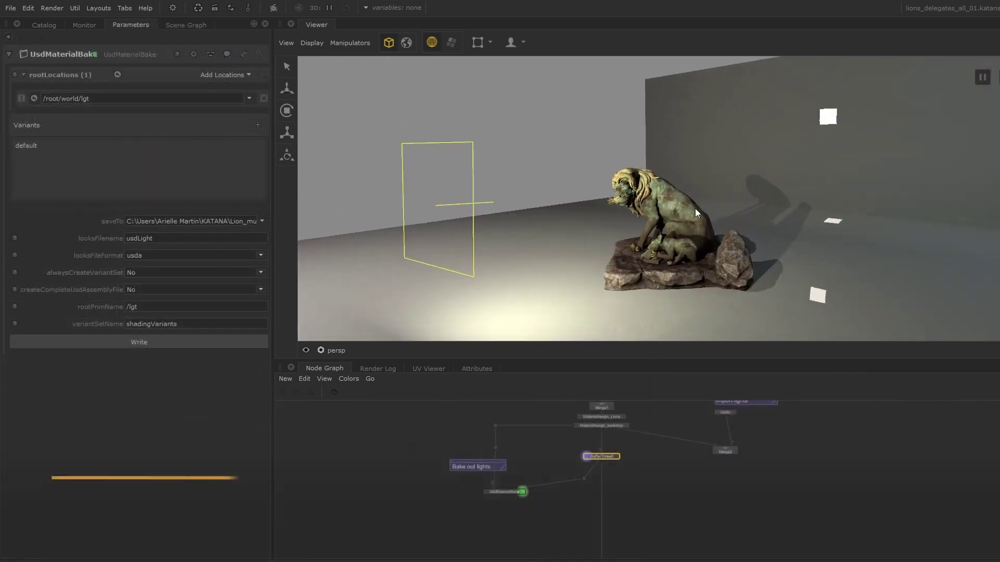
Edit the UsdIn import node and view Merge2 to see the imported point light around the lion
scroll(564, 507, "up", 3)
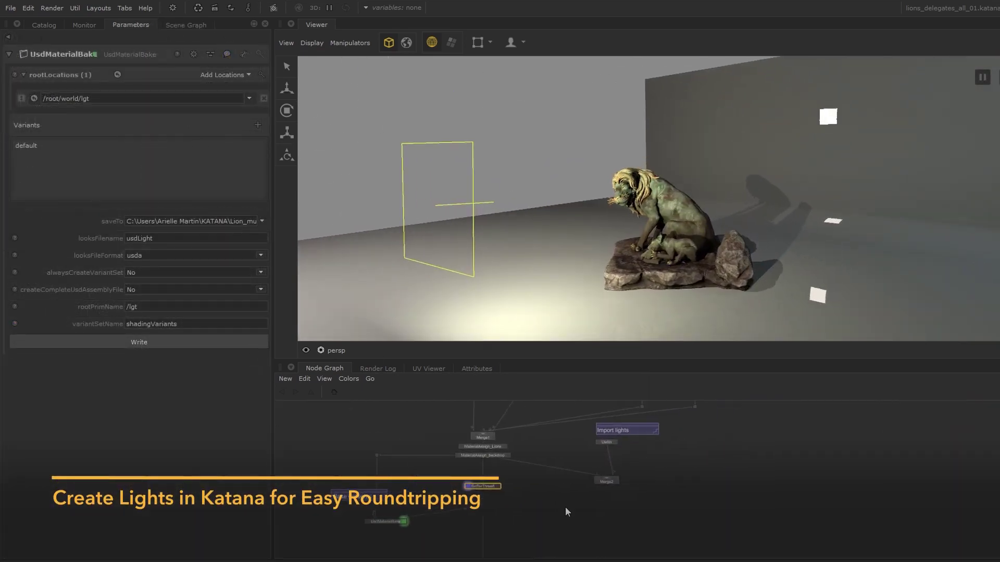
double_click(598, 429)
key("v")
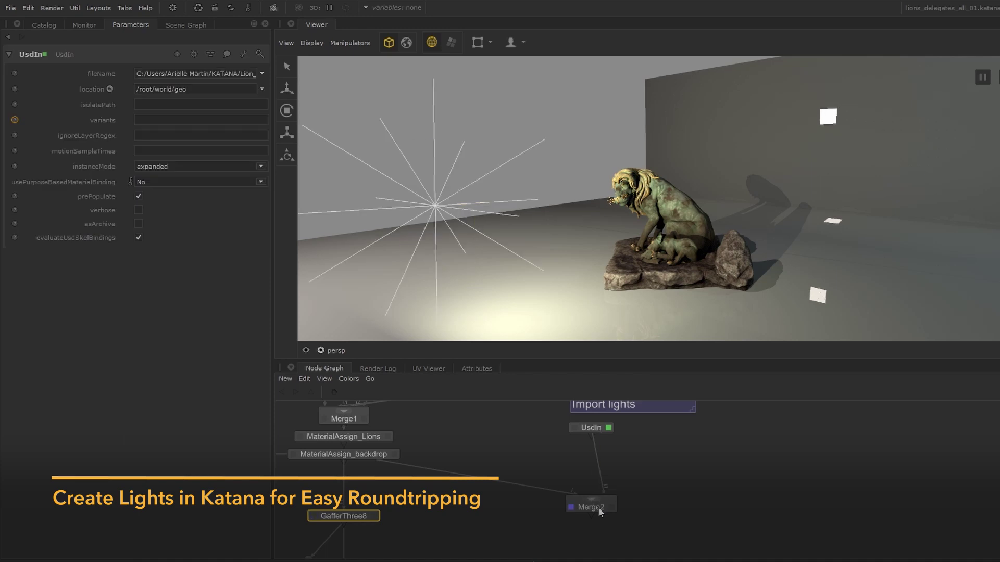
left_click_drag(569, 266, 582, 247, "alt")
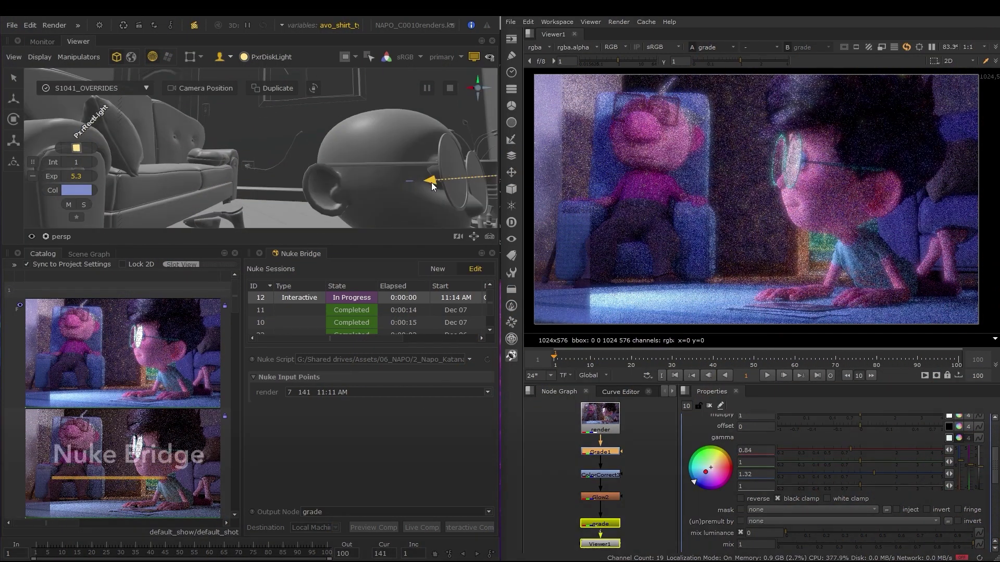
Set the light's exposure to 5.9 and switch avo_shirt_type to white_shirt
left_click_drag(432, 186, 399, 189, "alt")
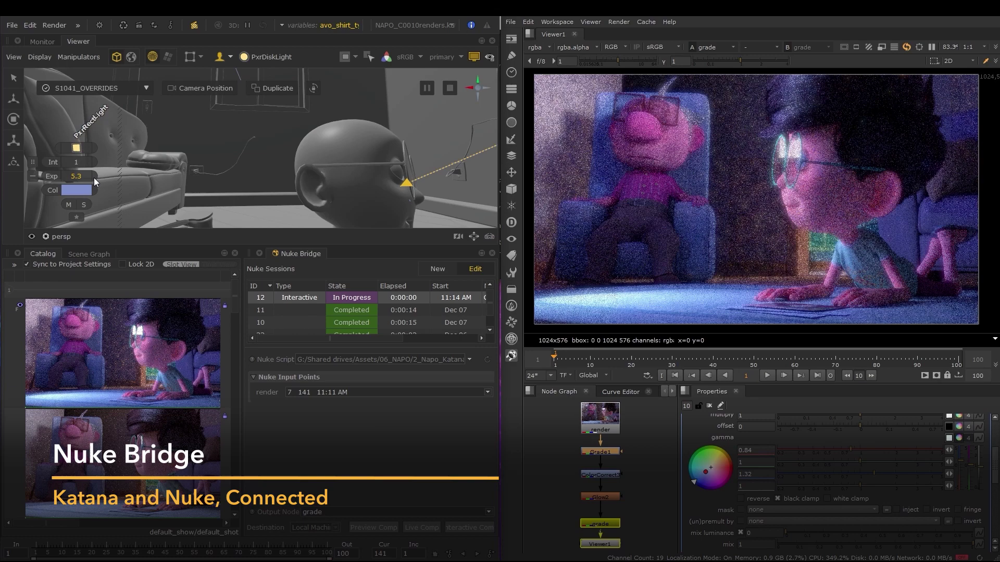
mouse_move(96, 177)
left_mouse_down()
mouse_move(79, 180)
mouse_move(89, 178)
left_mouse_up()
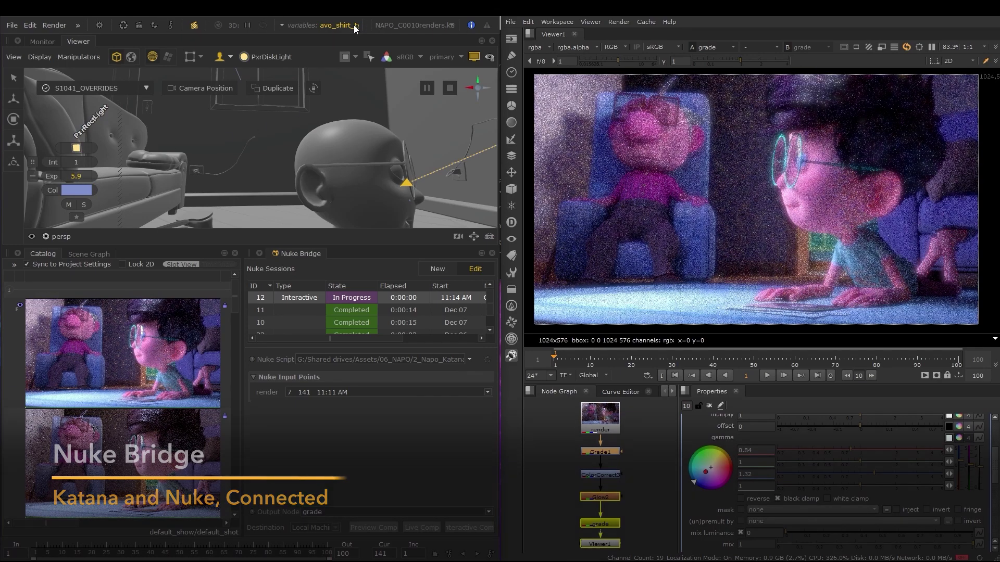
left_click(320, 25)
left_click(420, 62)
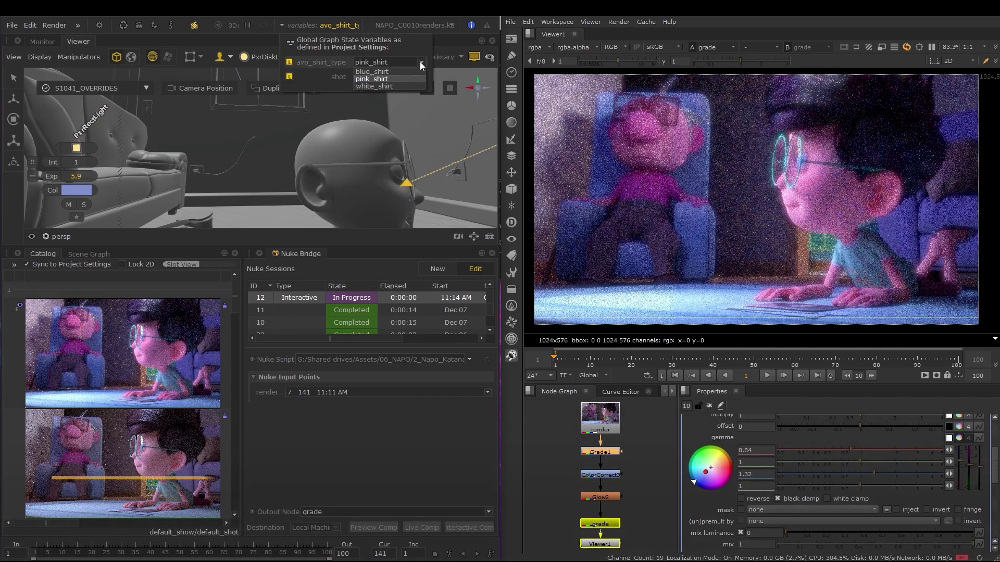
left_click(401, 87)
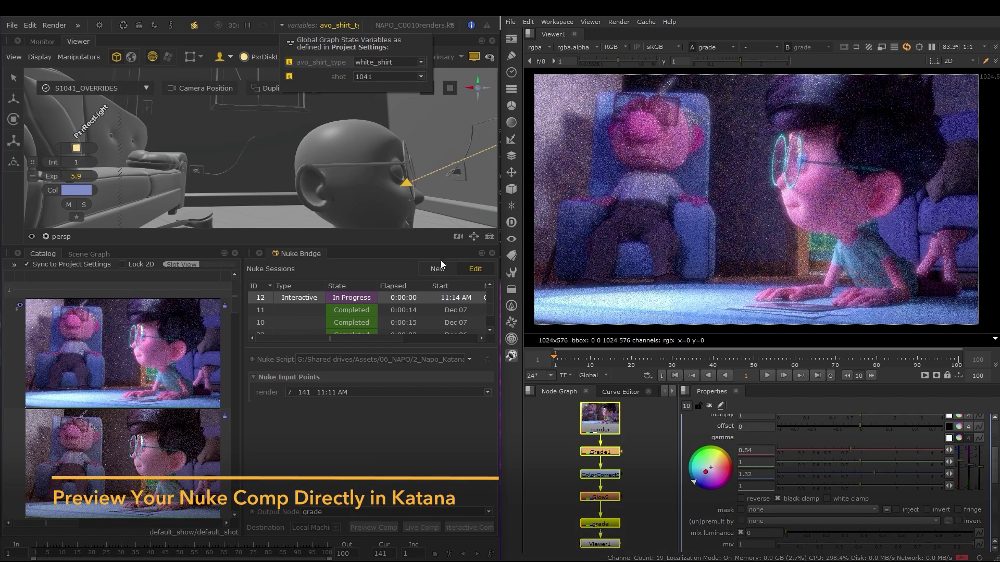
In Nuke, lower Glow2's tolerance and adjust Grade1's gamma to update the live comp
double_click(600, 497)
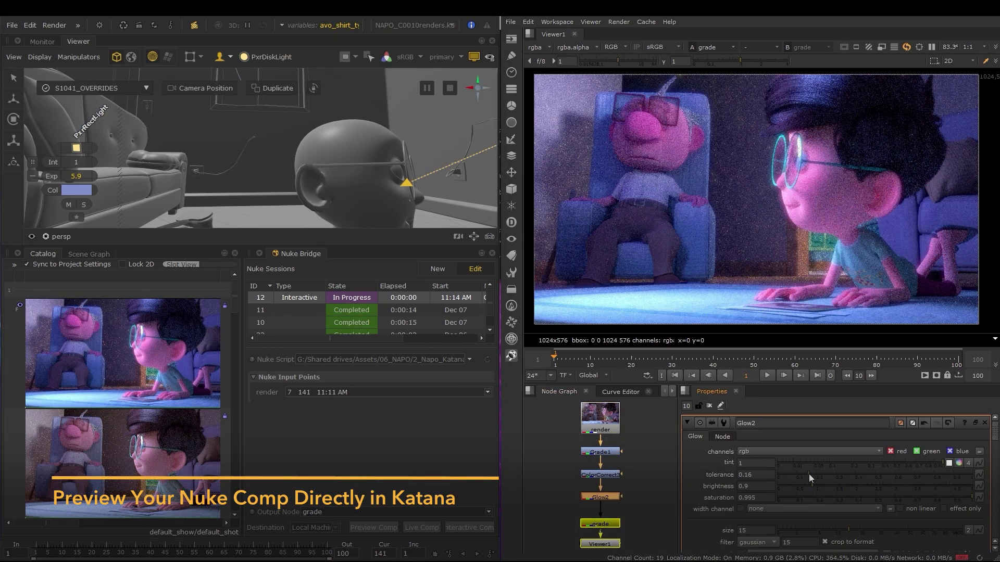
left_click_drag(842, 476, 802, 474)
double_click(599, 451)
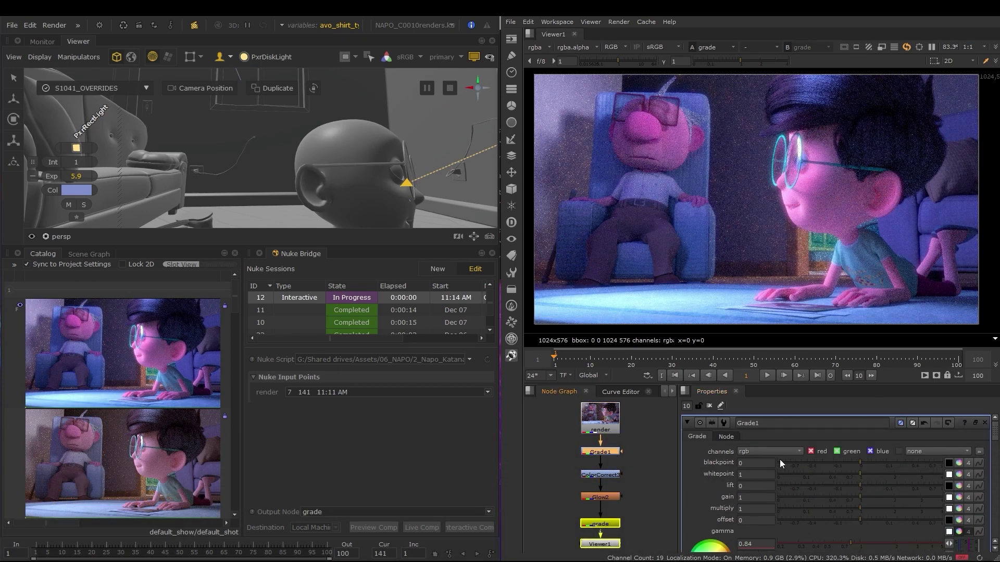
scroll(835, 487, "down", 2)
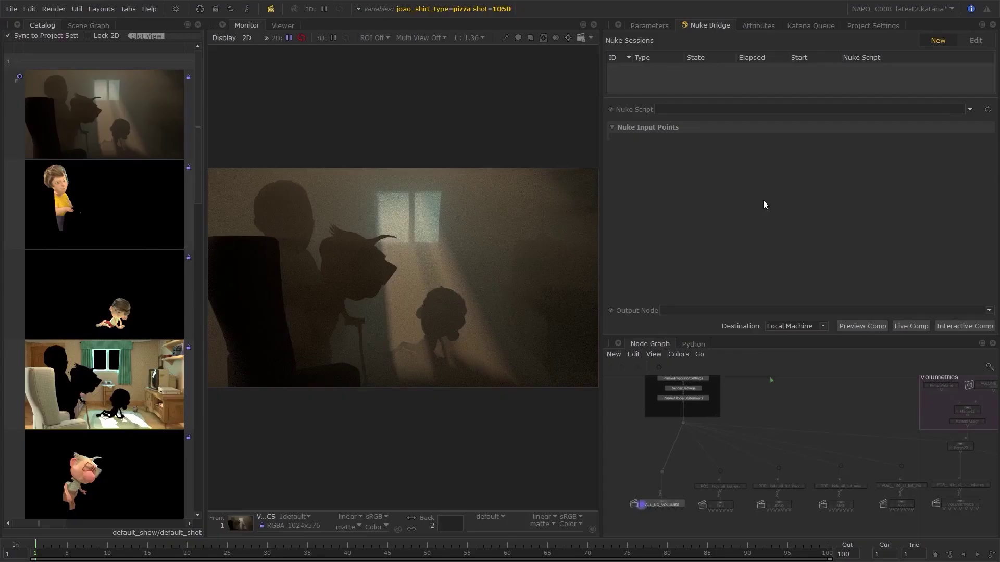
left_click(969, 109)
Load napo__5_passes_slap_with_contact_sheet.nk, assign all input points, and set Destination to Katana Queue
left_click(959, 121)
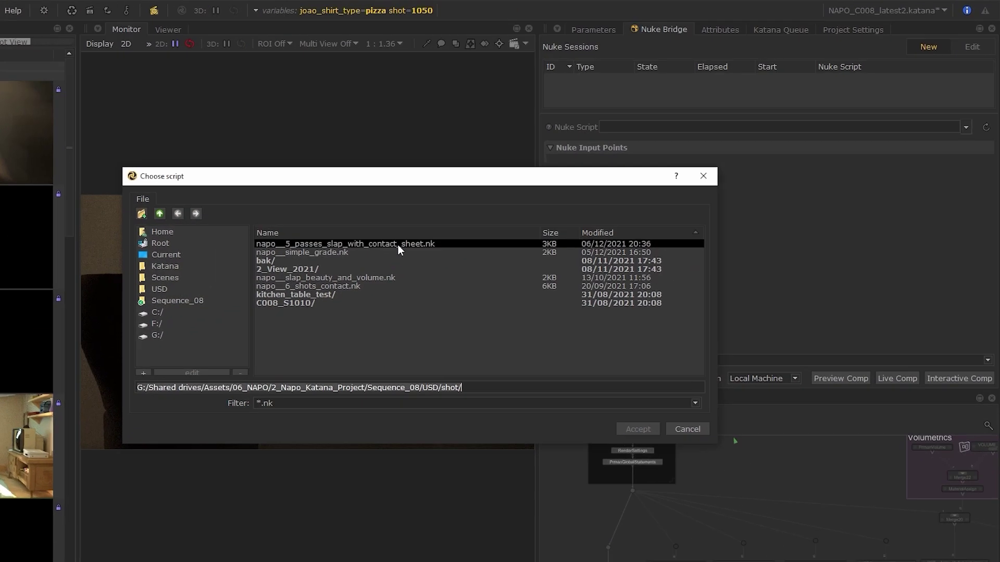
left_click(435, 211)
left_click(586, 492)
left_click(984, 190)
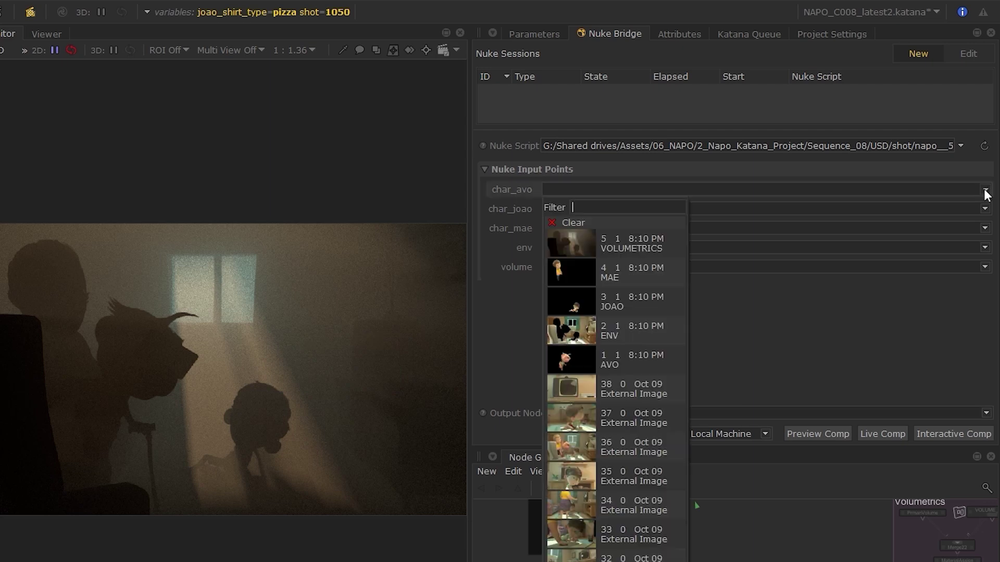
left_click(656, 374)
left_click(935, 265)
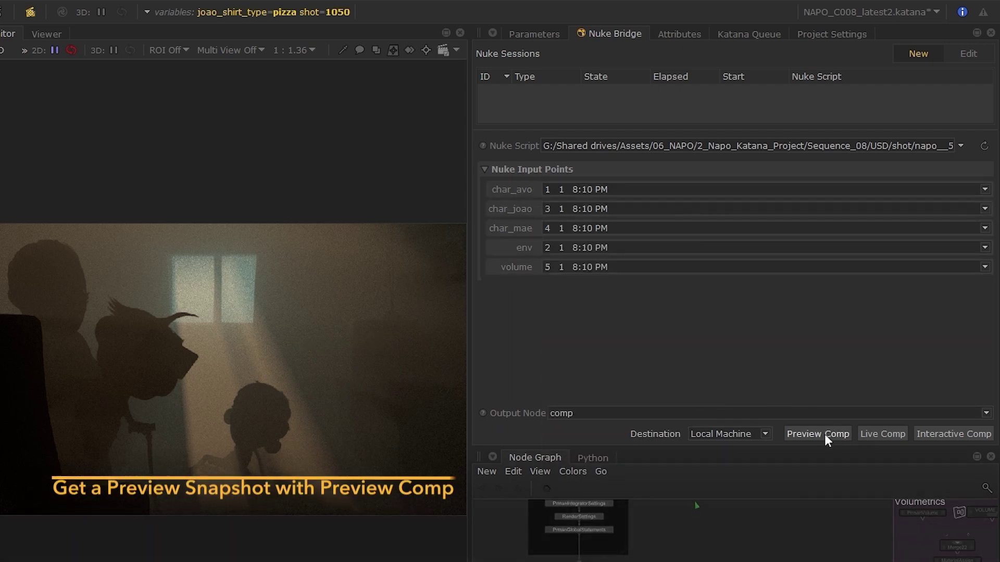
left_click(766, 434)
left_click(749, 453)
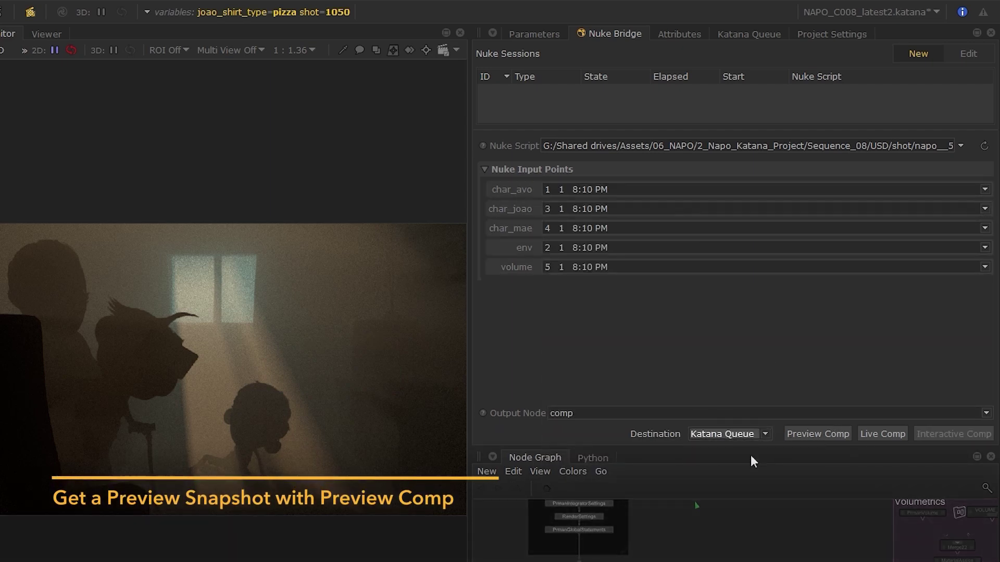
Run preview comps of the comp output and the contact_sheet output
left_click(821, 440)
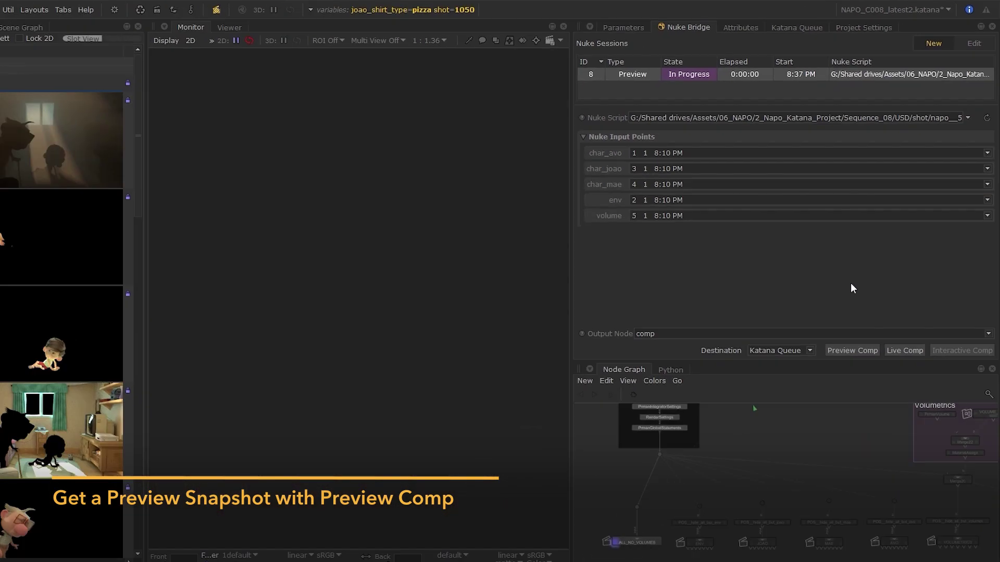
key("f")
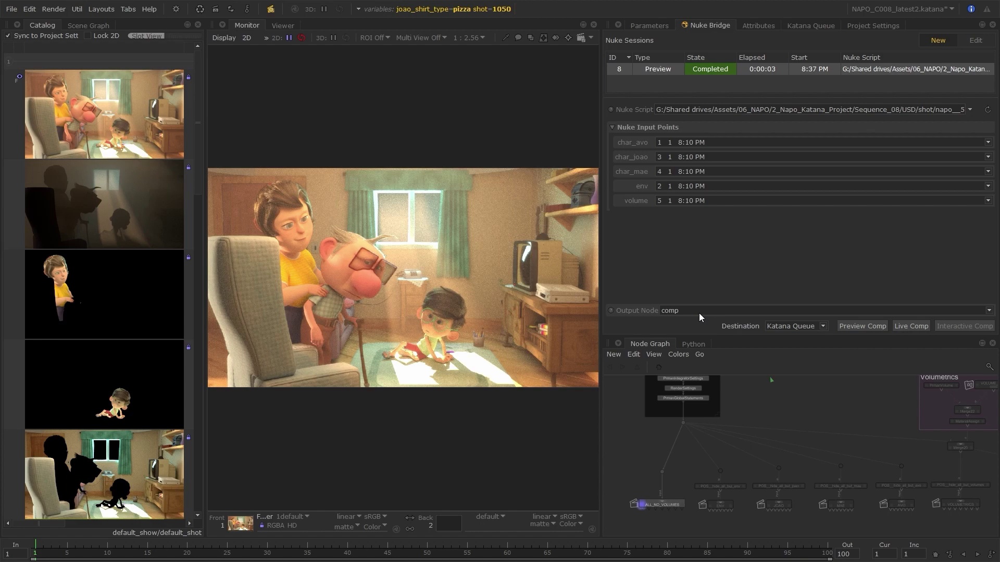
scroll(698, 313, "down", 2)
left_click(853, 327)
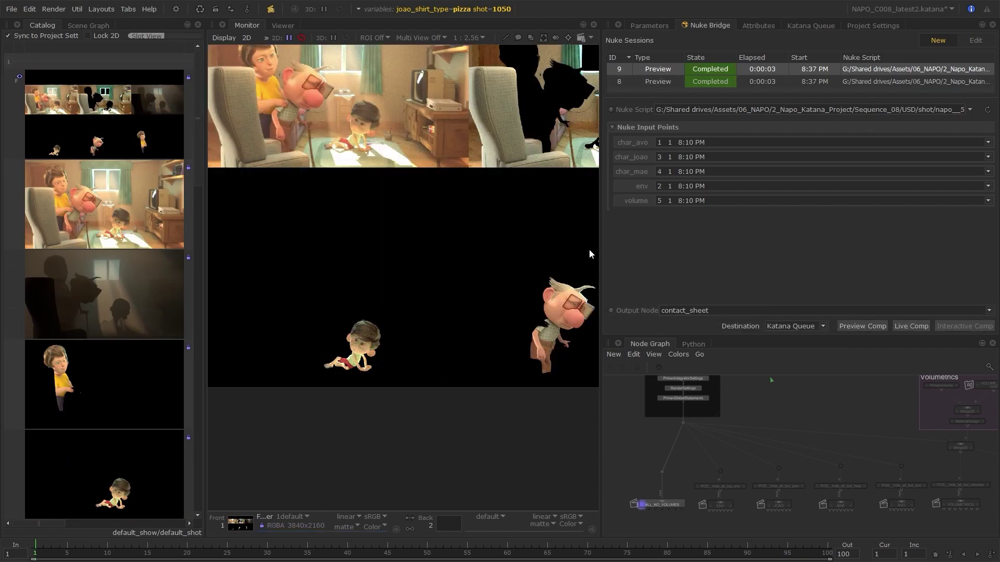
left_click_drag(602, 248, 705, 248)
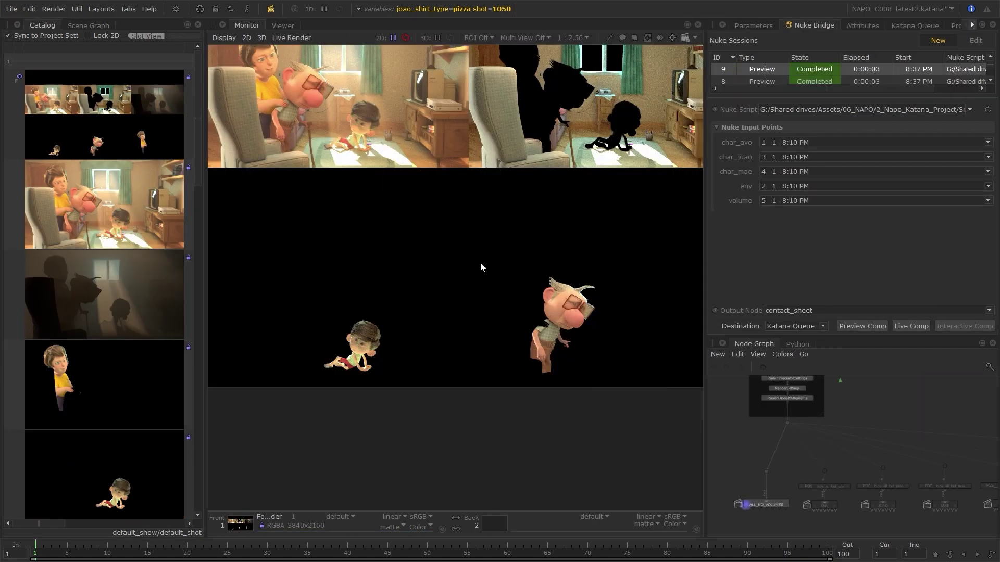
key("f")
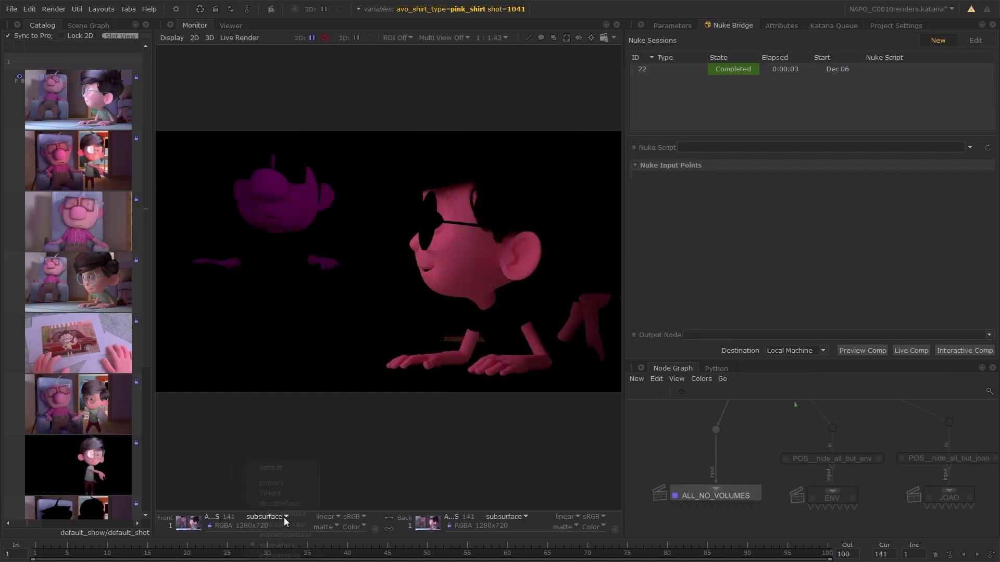
Load napo_c0010_beauty.nk, run a preview comp, and compare it with the Swipe Line
left_click(969, 147)
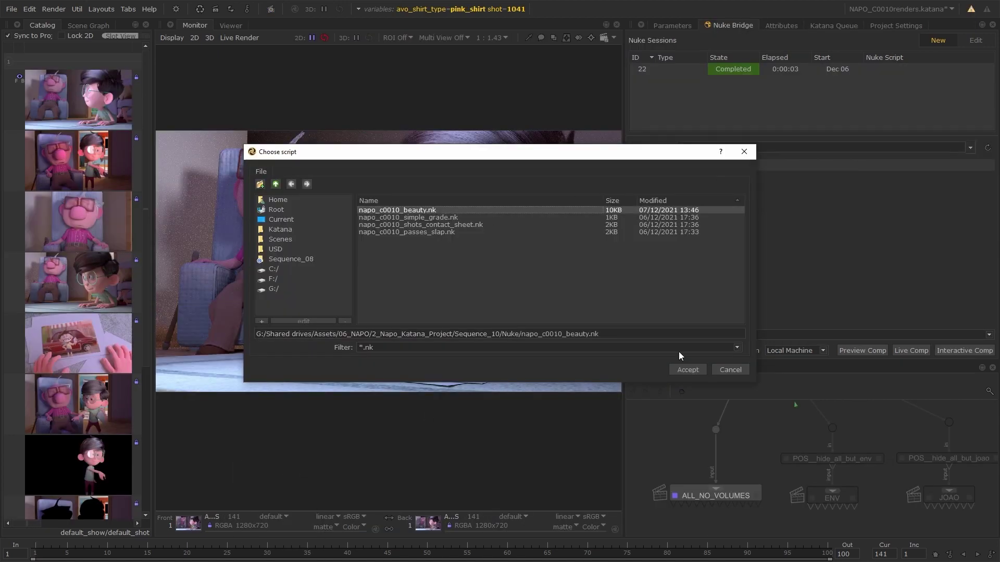
left_click(687, 367)
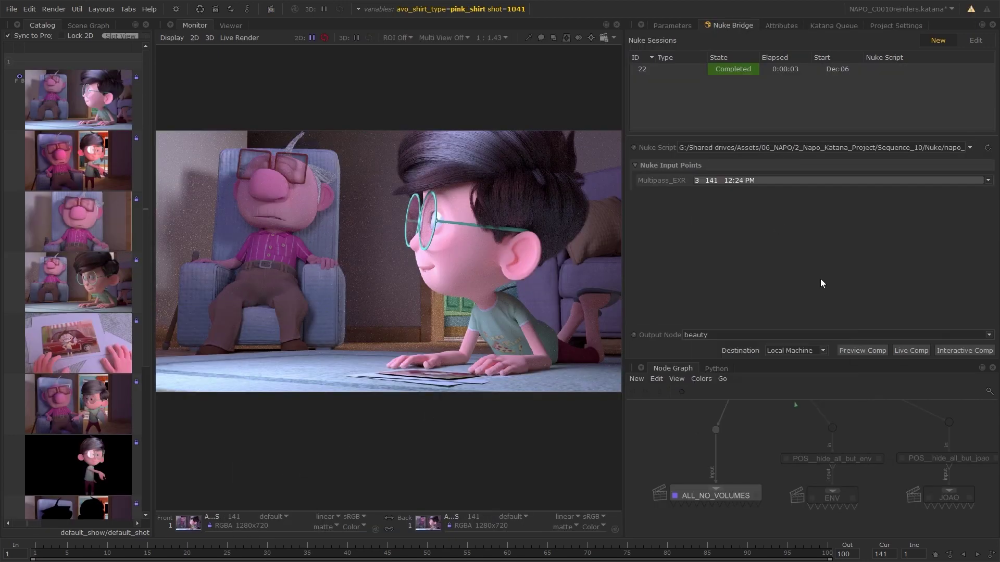
left_click(862, 351)
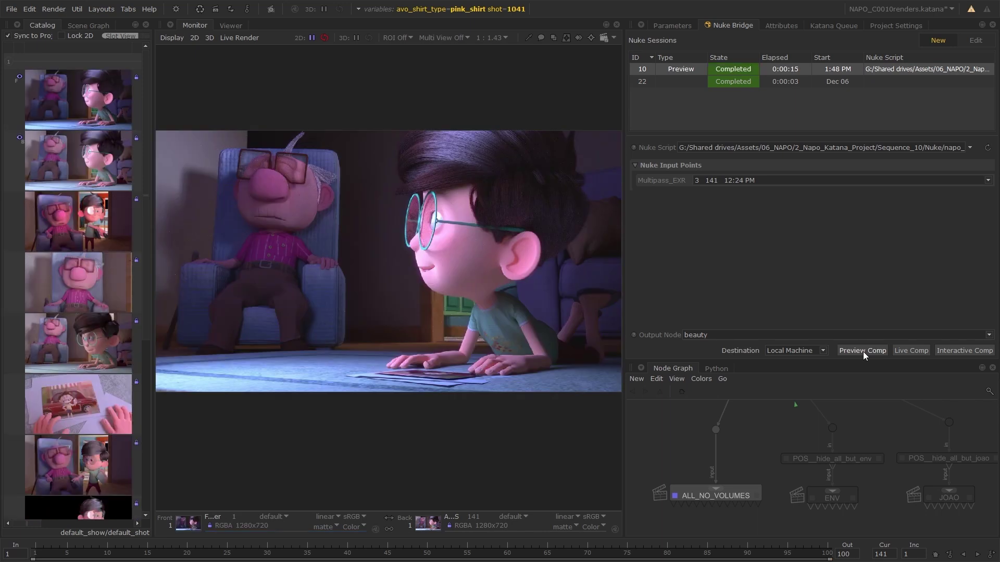
key("w")
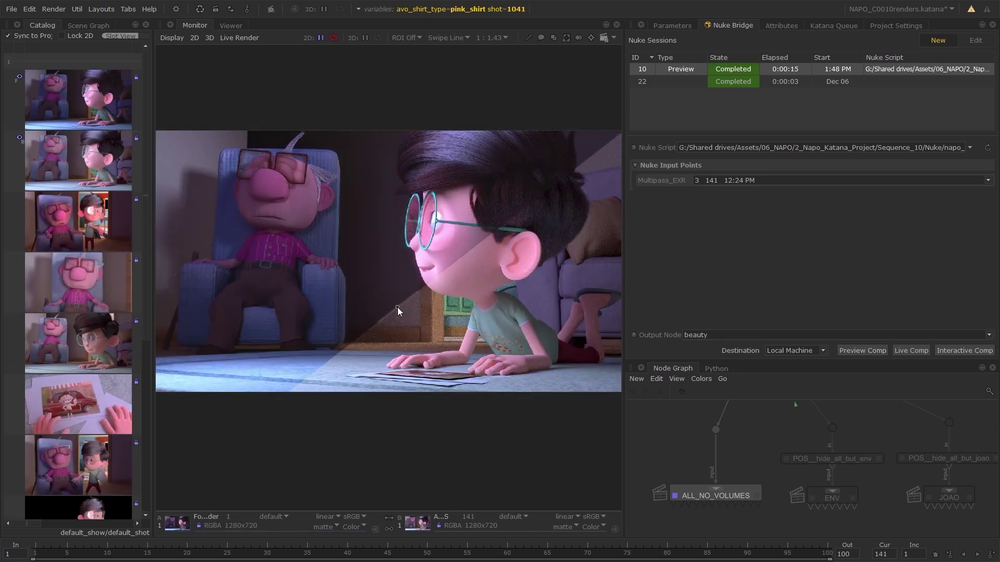
Switch the Output Node to contact_sheet and preview comp it
left_click(711, 334)
left_click(727, 350)
left_click(859, 350)
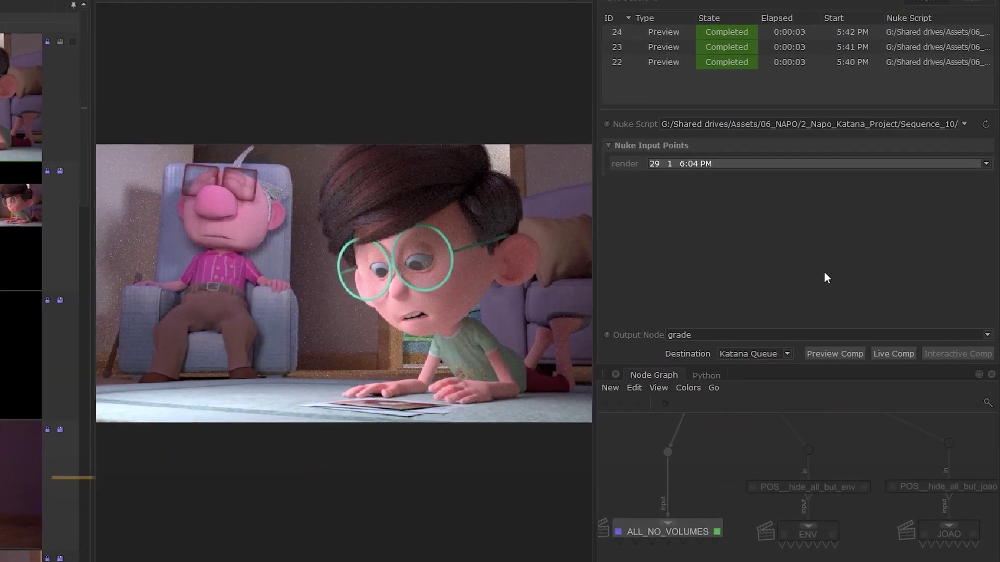
Start a Live Comp session and lower the rect light's exposure from 4.7 to 4.2
left_click(893, 354)
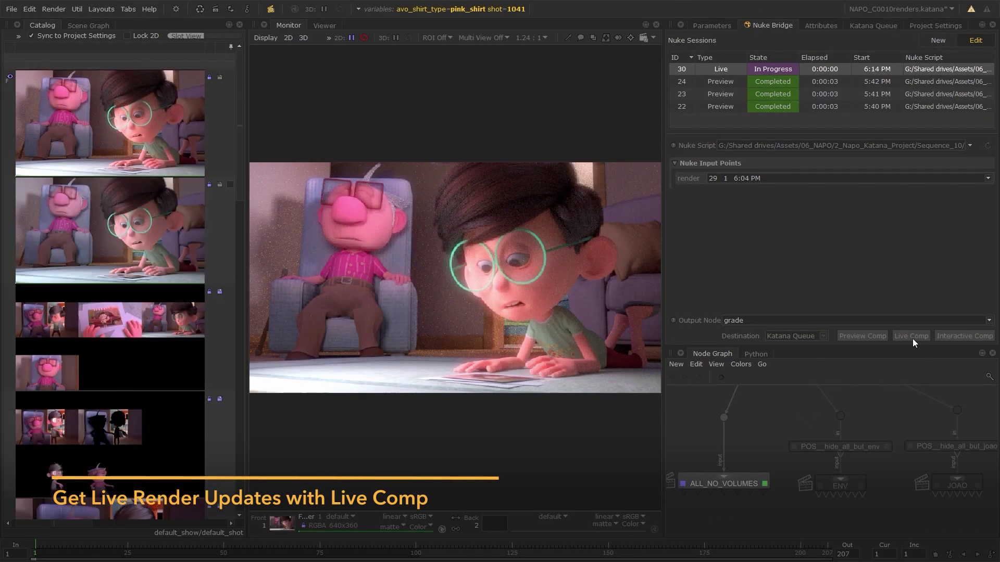
left_click(324, 25)
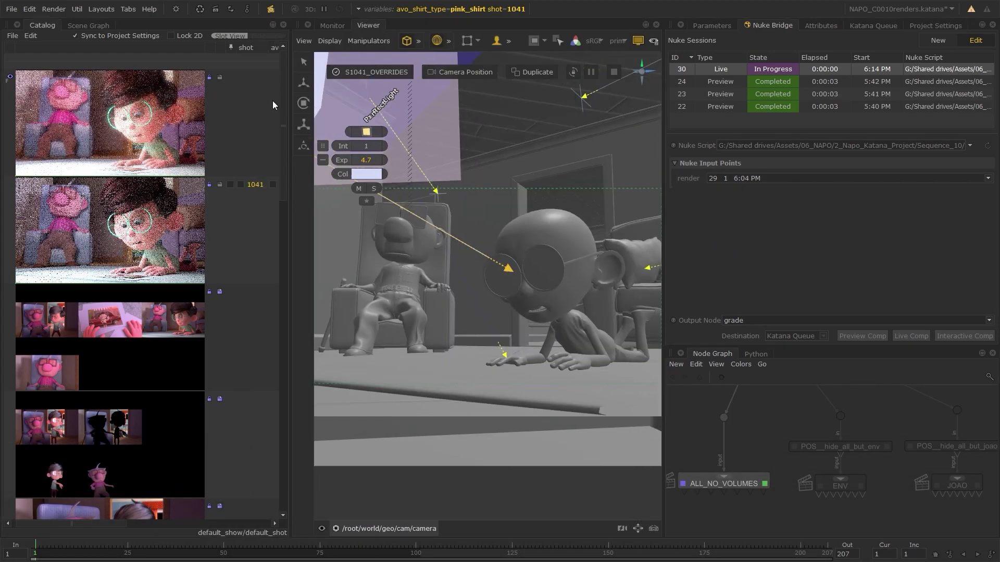
left_click_drag(290, 97, 342, 97)
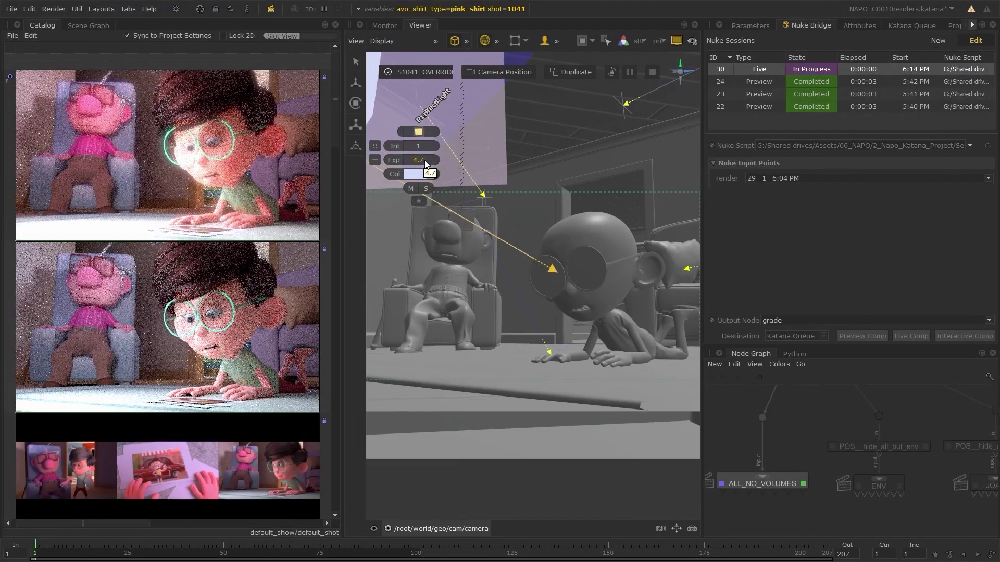
left_click_drag(425, 163, 423, 166)
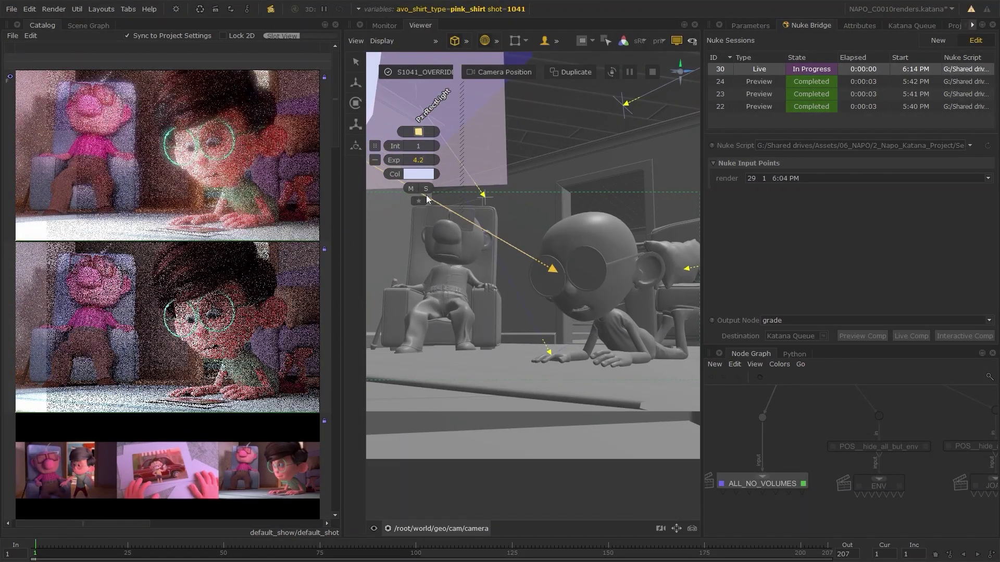
left_click(484, 196)
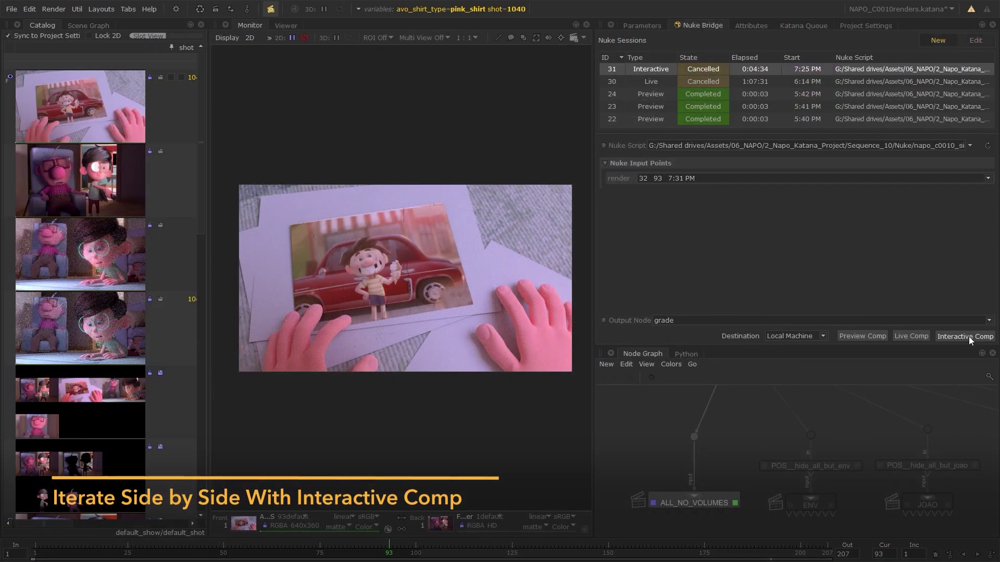
Launch an Interactive Comp in Nuke, set the light's exposure to 3 and darken its colour
left_click(966, 336)
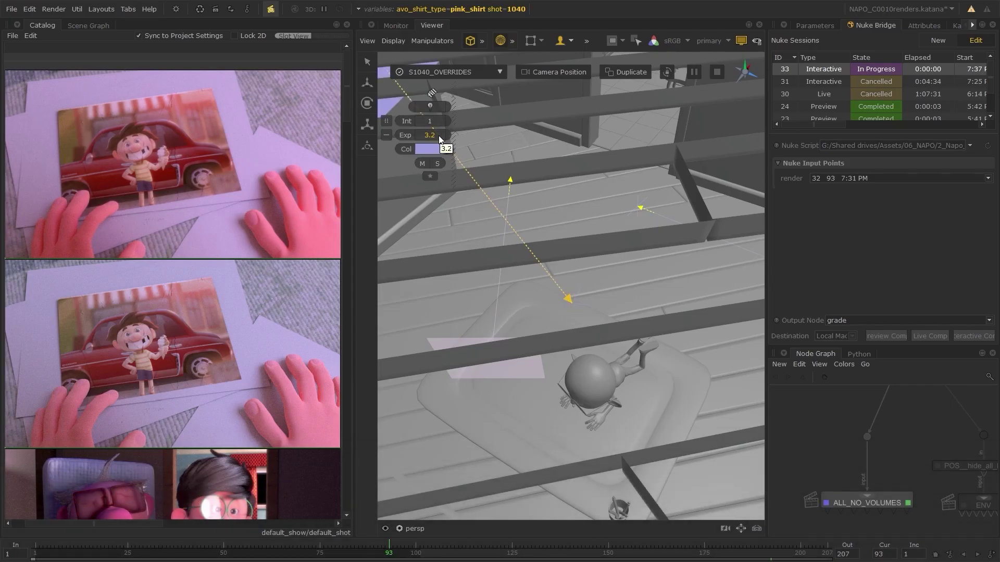
left_click_drag(439, 138, 422, 139)
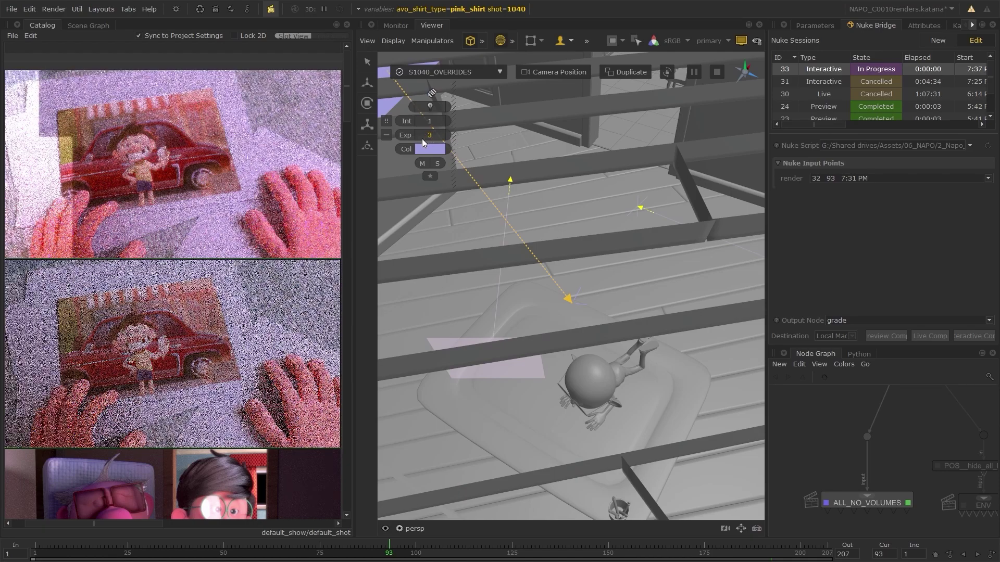
left_click(429, 149)
left_click_drag(526, 203, 587, 266)
key("Return")
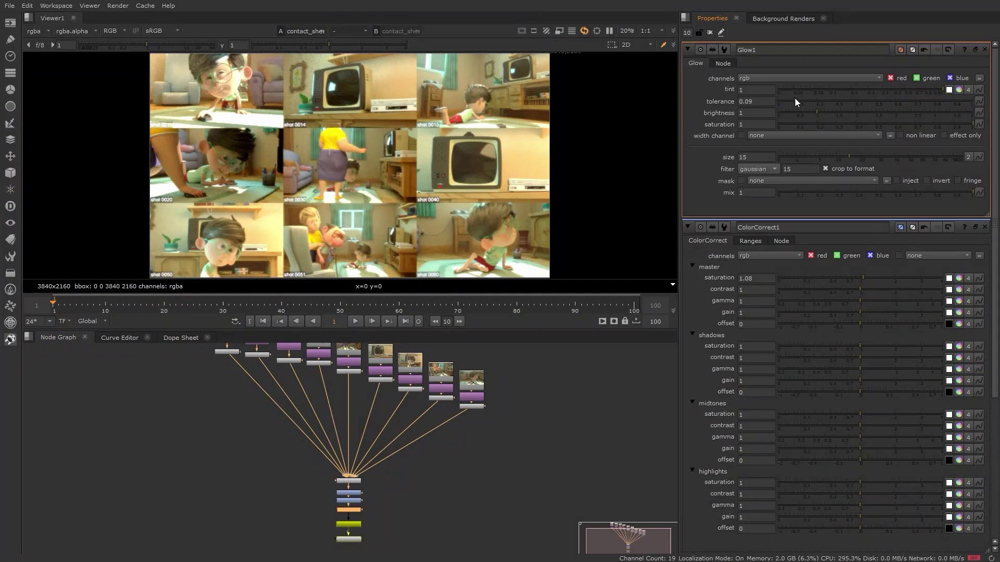
Set Glow1 tolerance to 0.06 and brightness to 1.02, then maximise and fit Katana's Monitor
left_click_drag(794, 101, 817, 112)
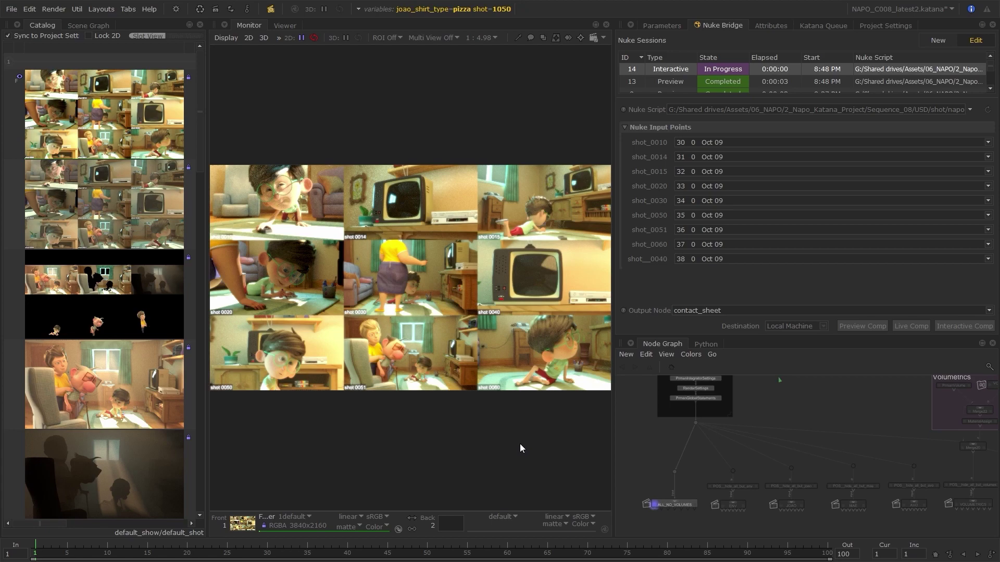
key("space")
key("f")
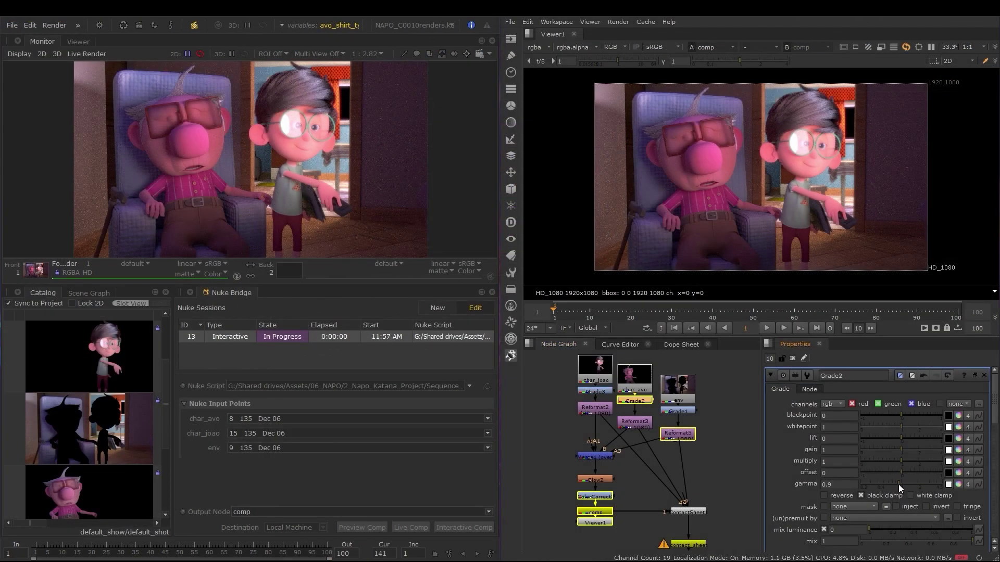
In Nuke, lower ColorCorrect3's green gain to 0.8 and adjust its master saturation
double_click(595, 479)
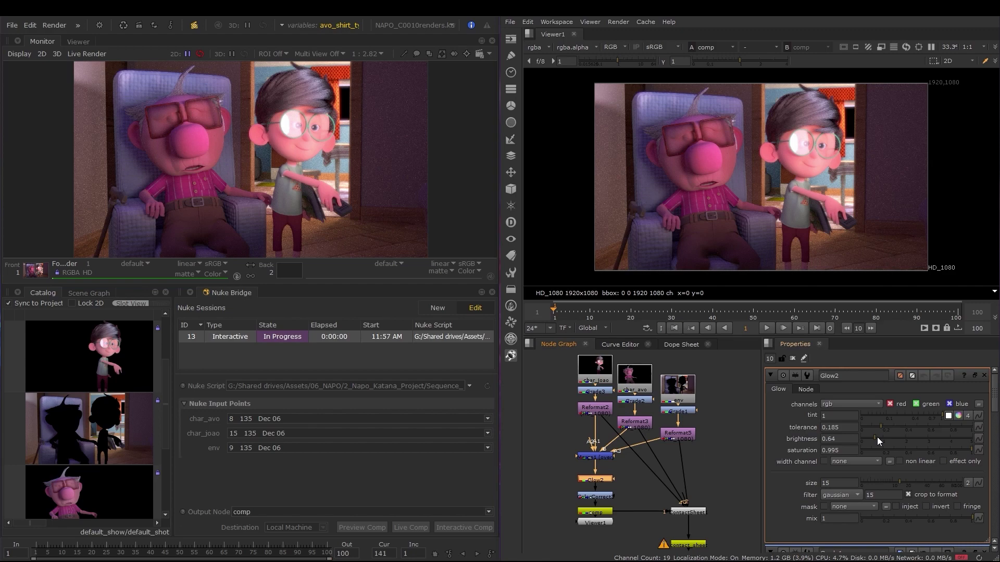
double_click(595, 496)
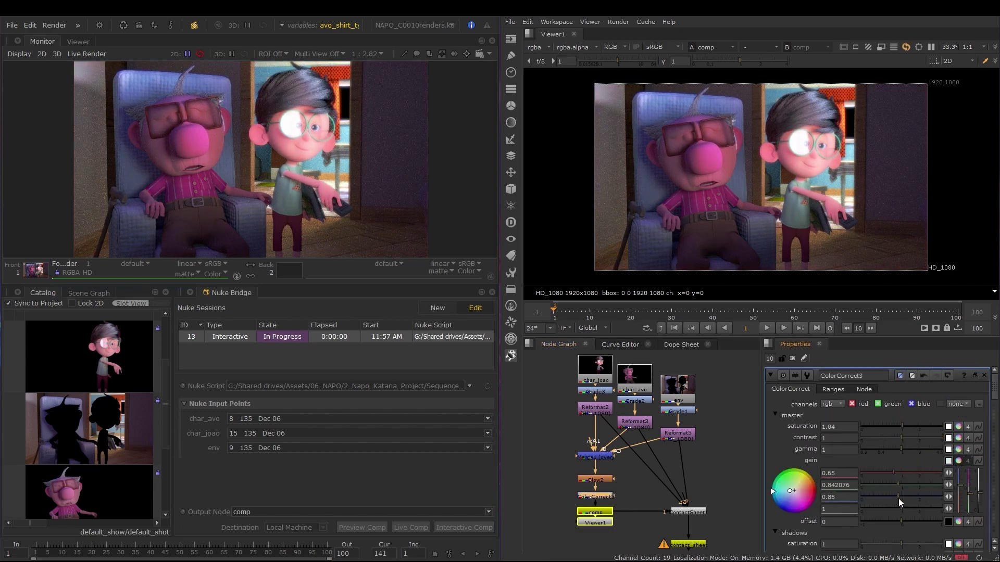
left_click(898, 484)
left_click_drag(904, 426, 898, 426)
Split Grade2's gamma into per-channel values, lowering red to 0.8 against 0.95 green and blue
double_click(604, 392)
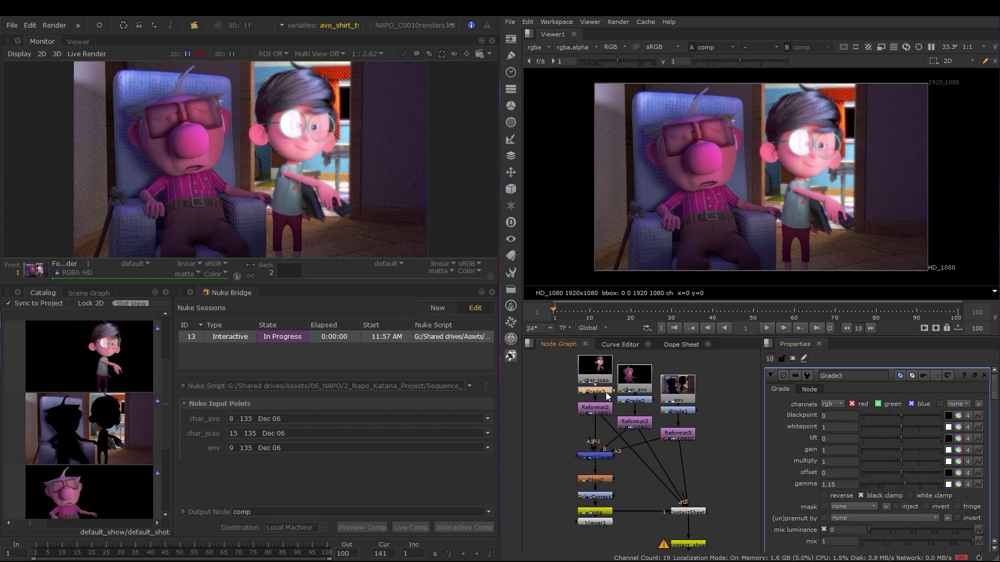
left_click(958, 485)
left_click(958, 484)
left_click(897, 495)
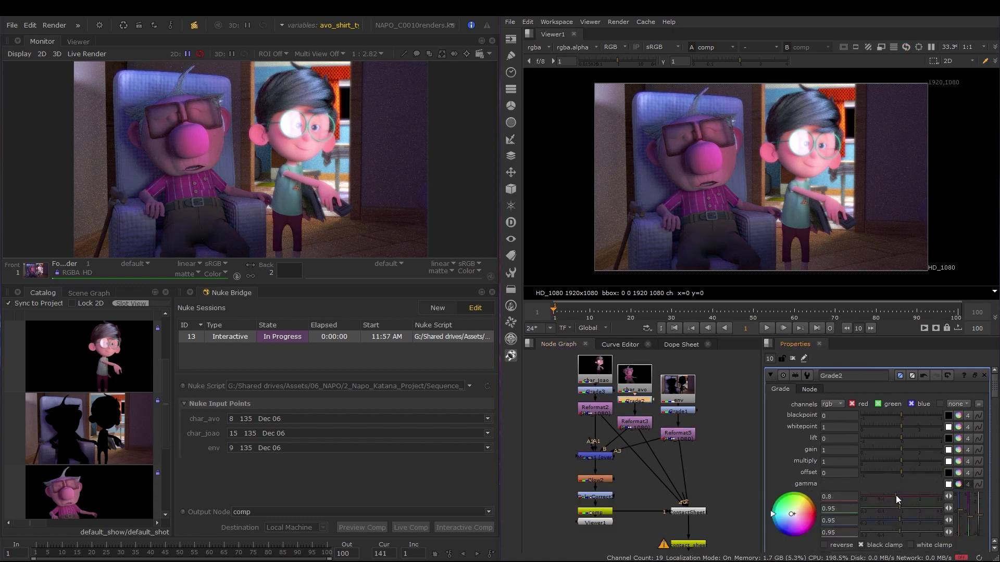